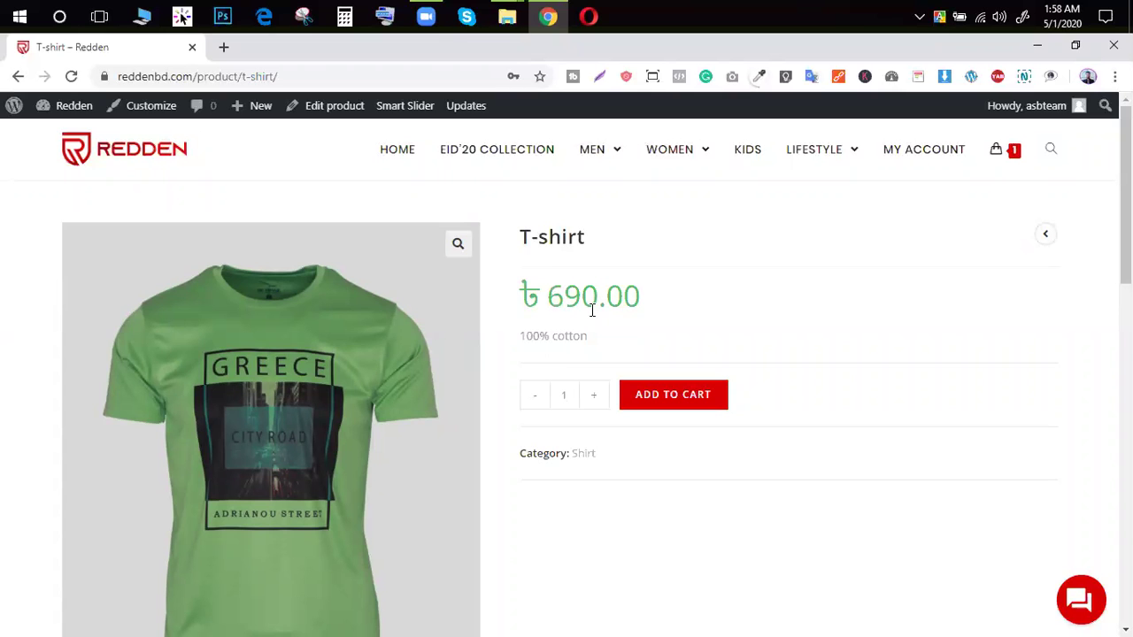
scroll(333, 347, "down", 4)
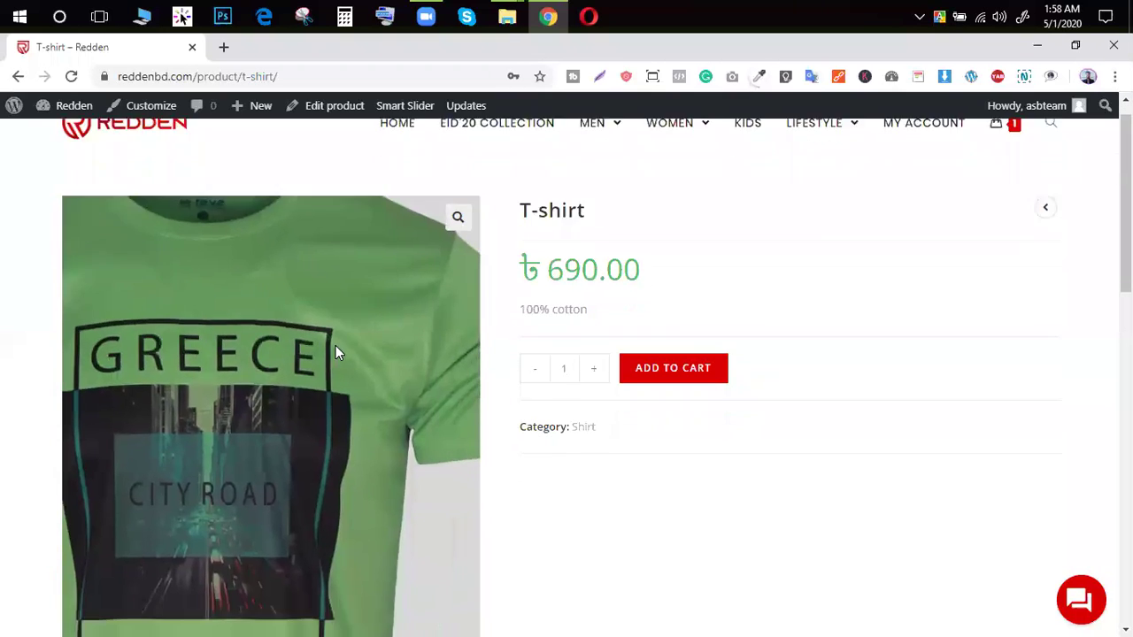
scroll(330, 352, "up", 4)
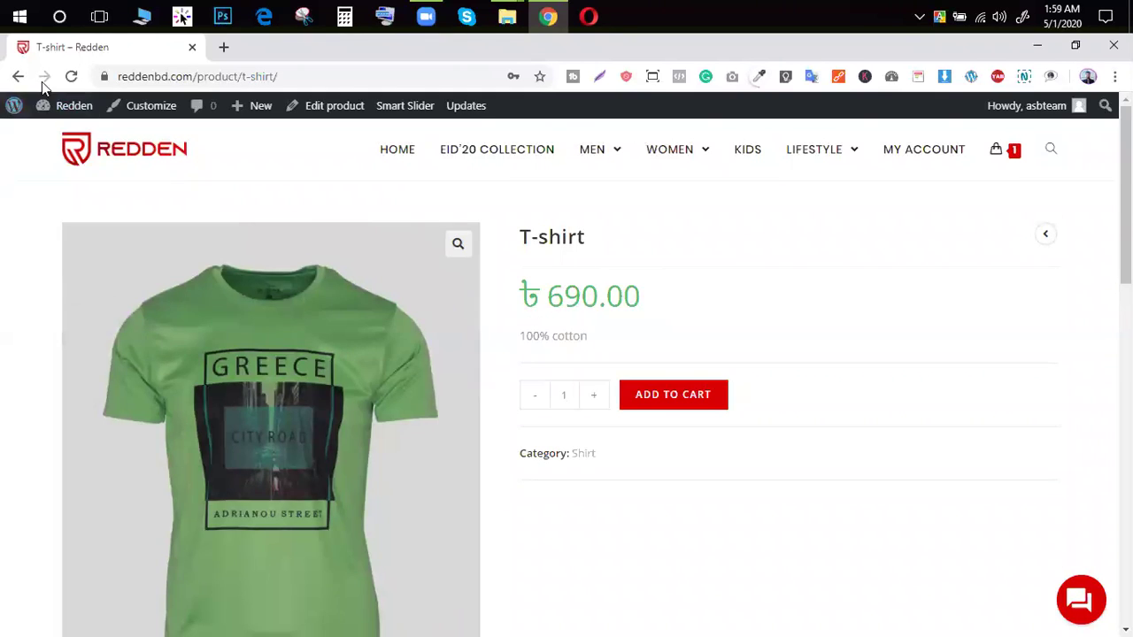
Go to the site's admin dashboard and open the product Attributes page.
mouse_move(69, 108)
left_click(63, 137)
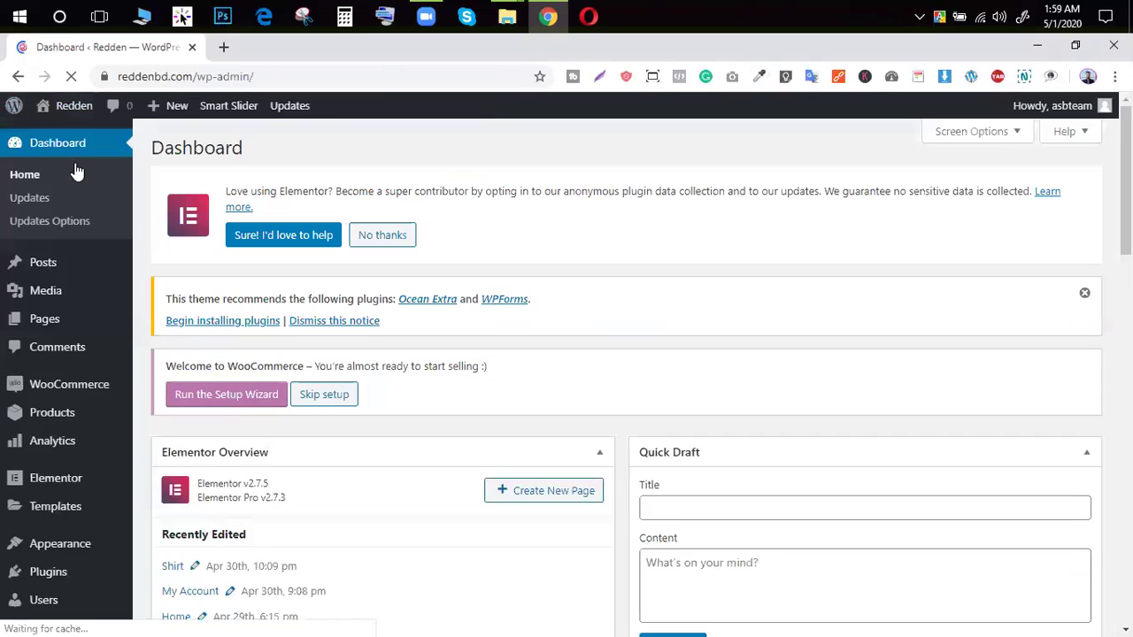
mouse_move(80, 512)
mouse_move(53, 414)
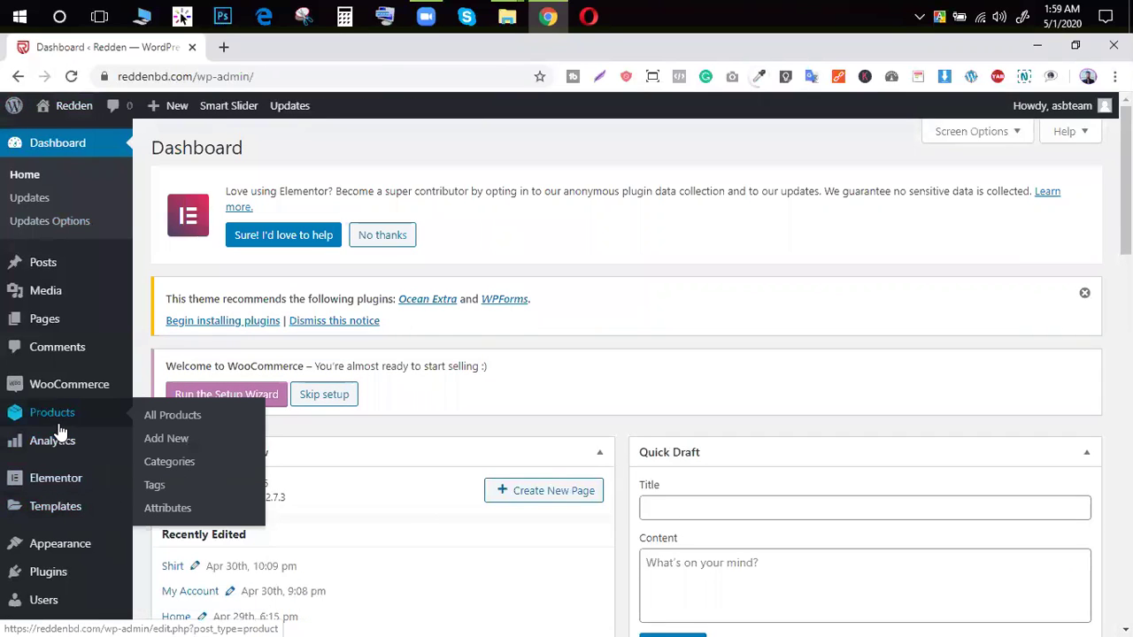
left_click(168, 511)
mouse_move(61, 443)
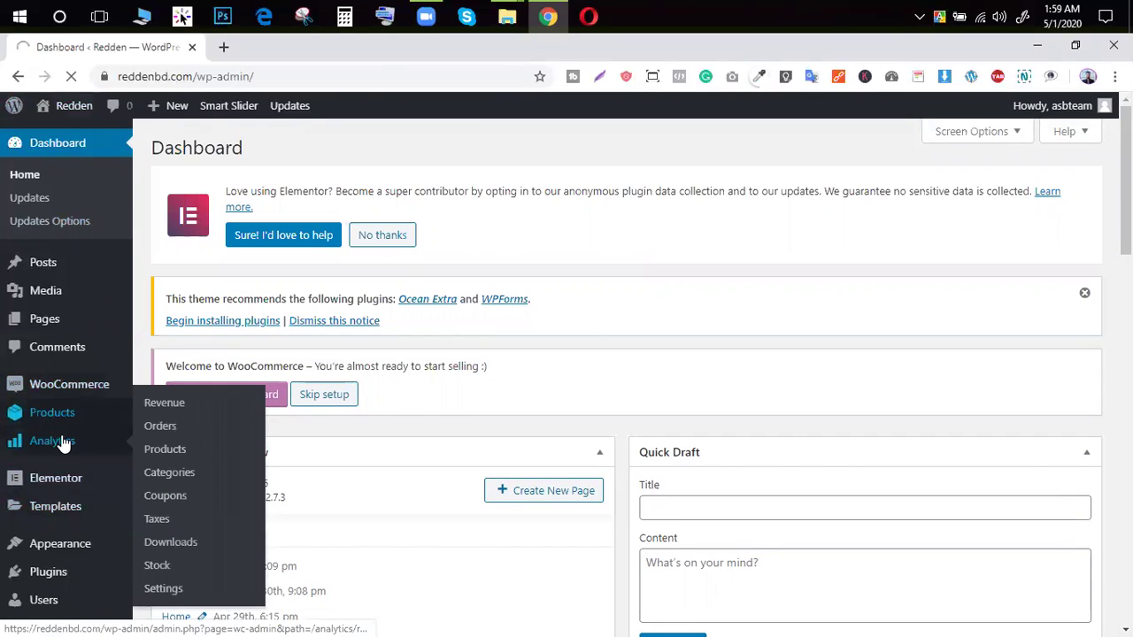
Add a new product attribute named Size.
scroll(62, 442, "down", 1)
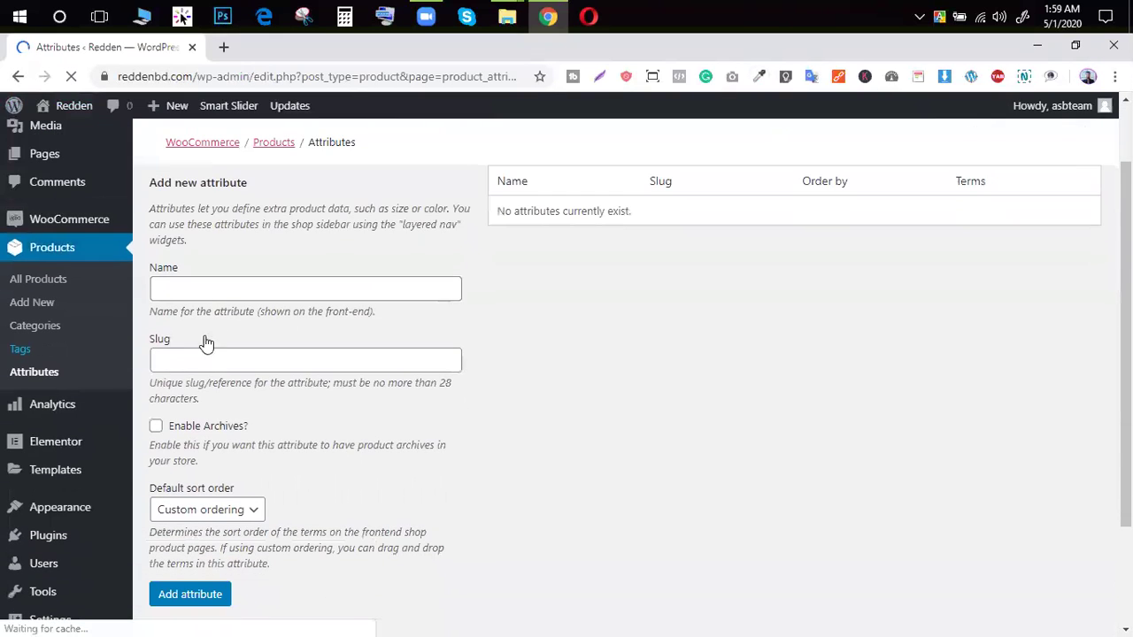
left_click(217, 290)
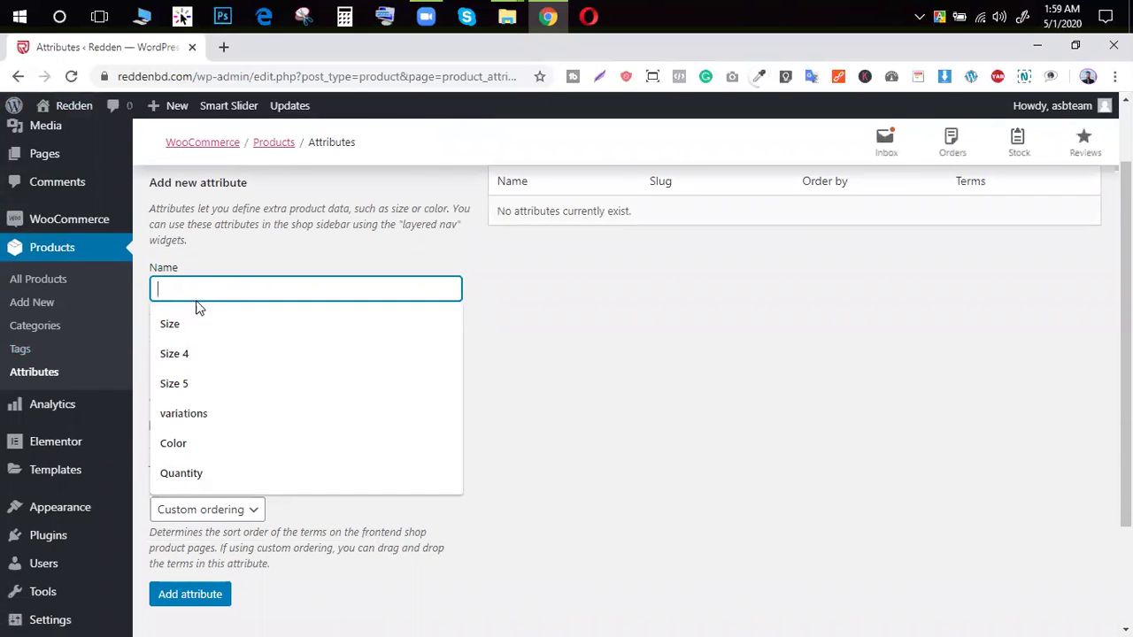
left_click(194, 318)
left_click(189, 593)
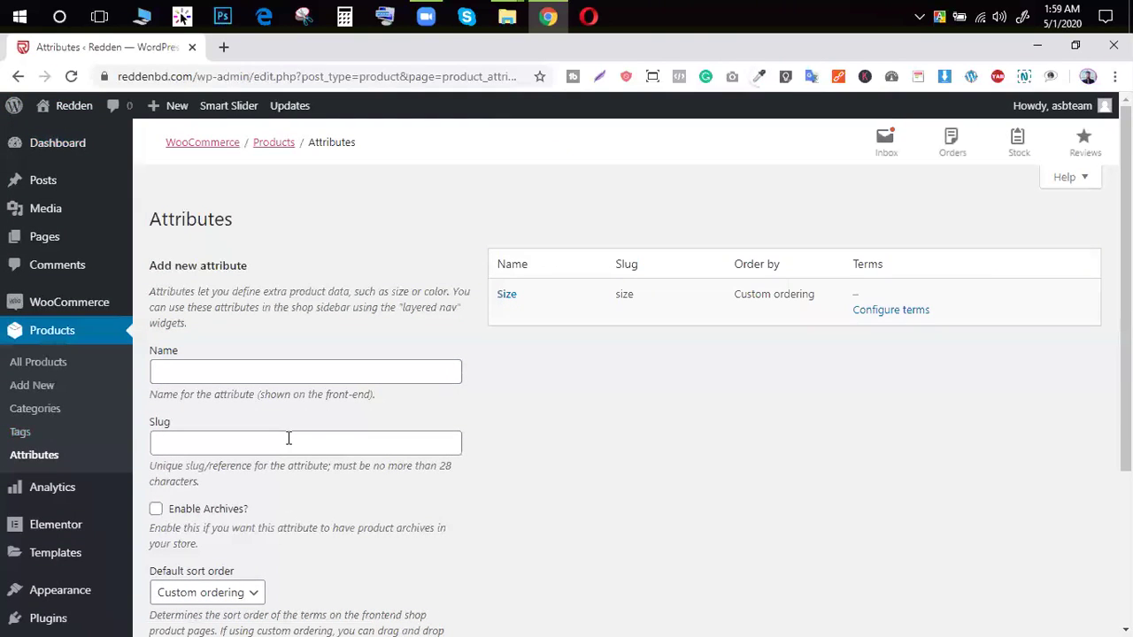
Add a second product attribute named Color.
left_click(285, 370)
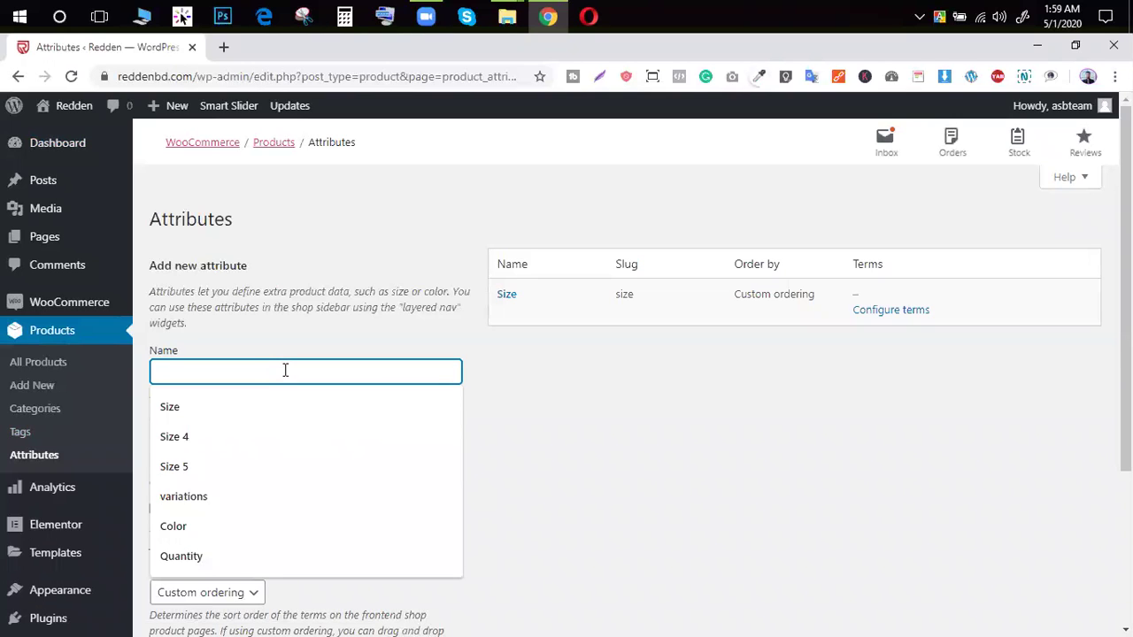
left_click(196, 527)
scroll(195, 495, "down", 3)
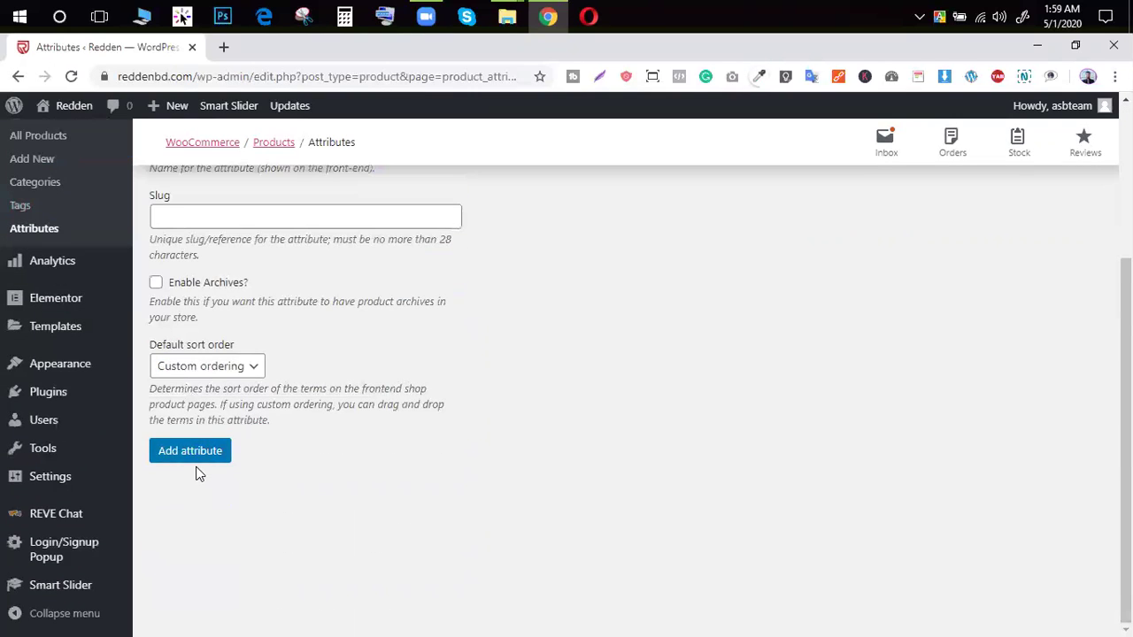
left_click(189, 451)
scroll(327, 442, "up", 3)
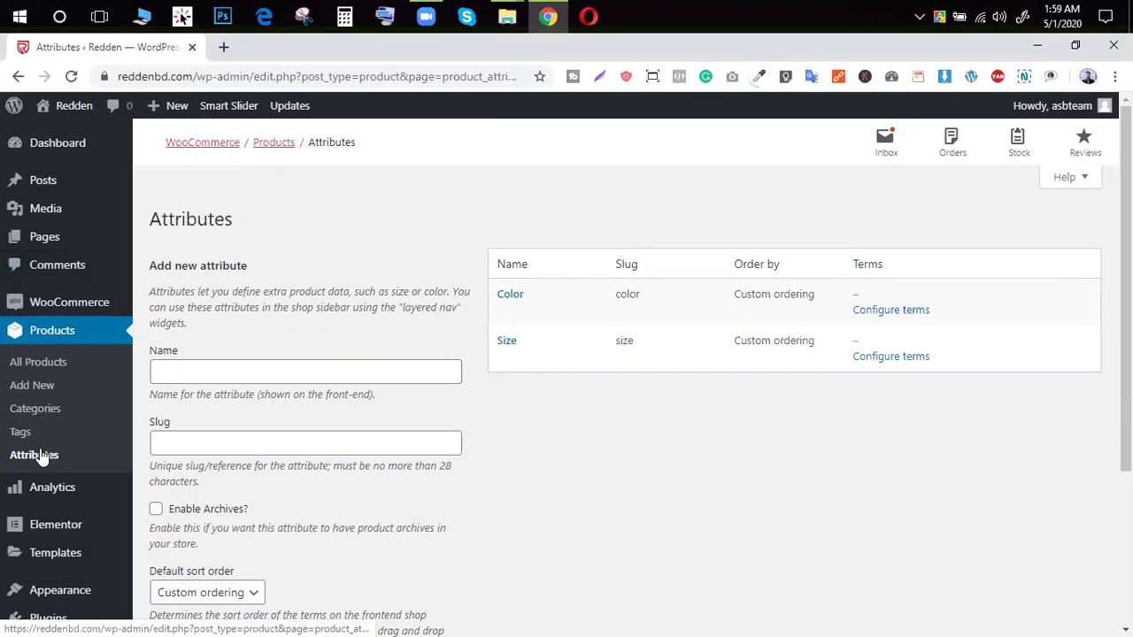
Open the Size attribute's terms for configuration and add the term L.
left_click(879, 357)
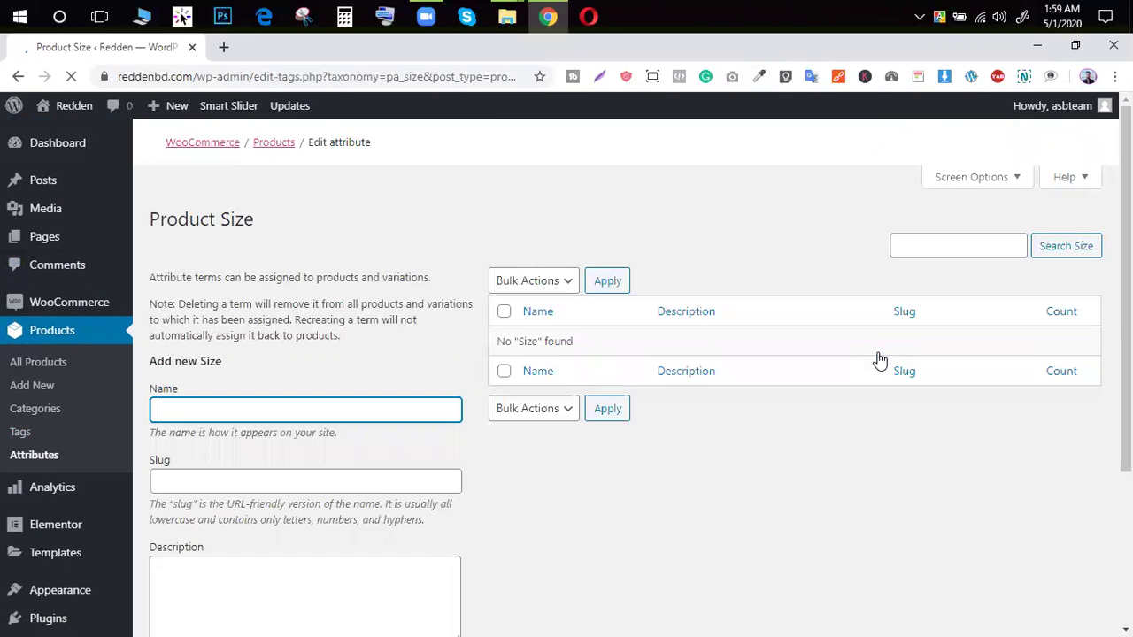
scroll(318, 444, "down", 1)
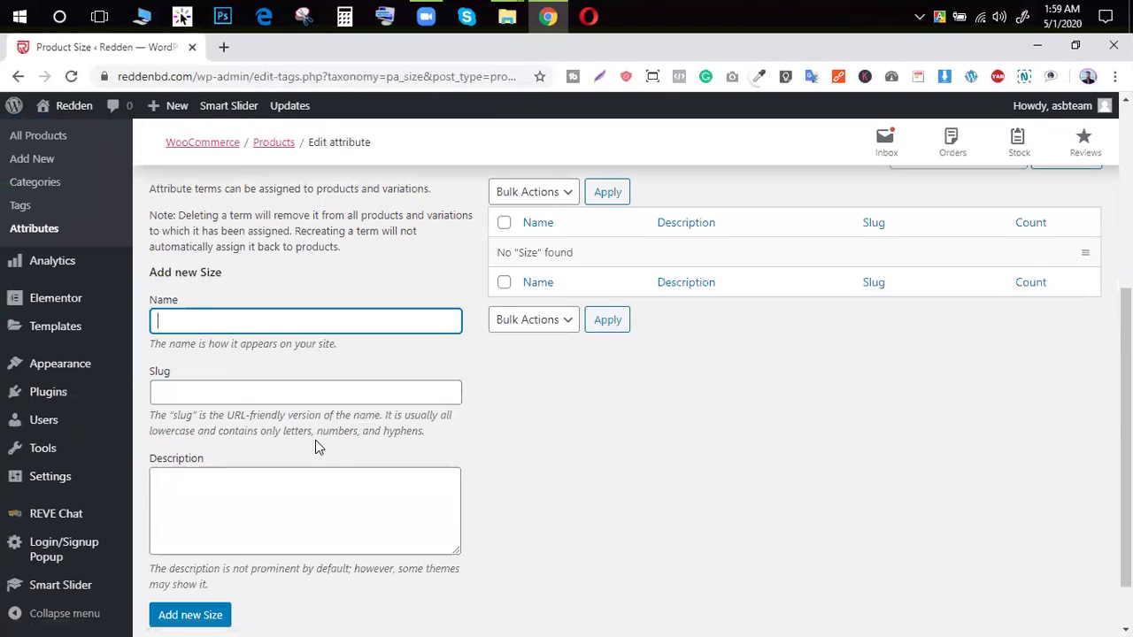
left_click(222, 320)
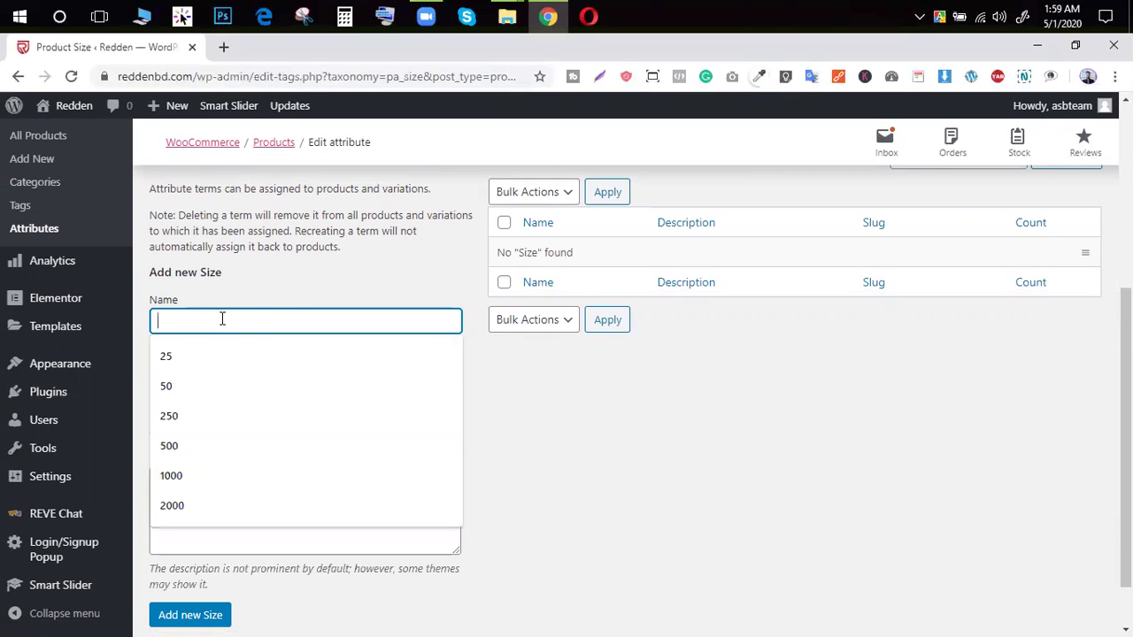
type("L")
left_click(211, 552)
scroll(287, 454, "down", 2)
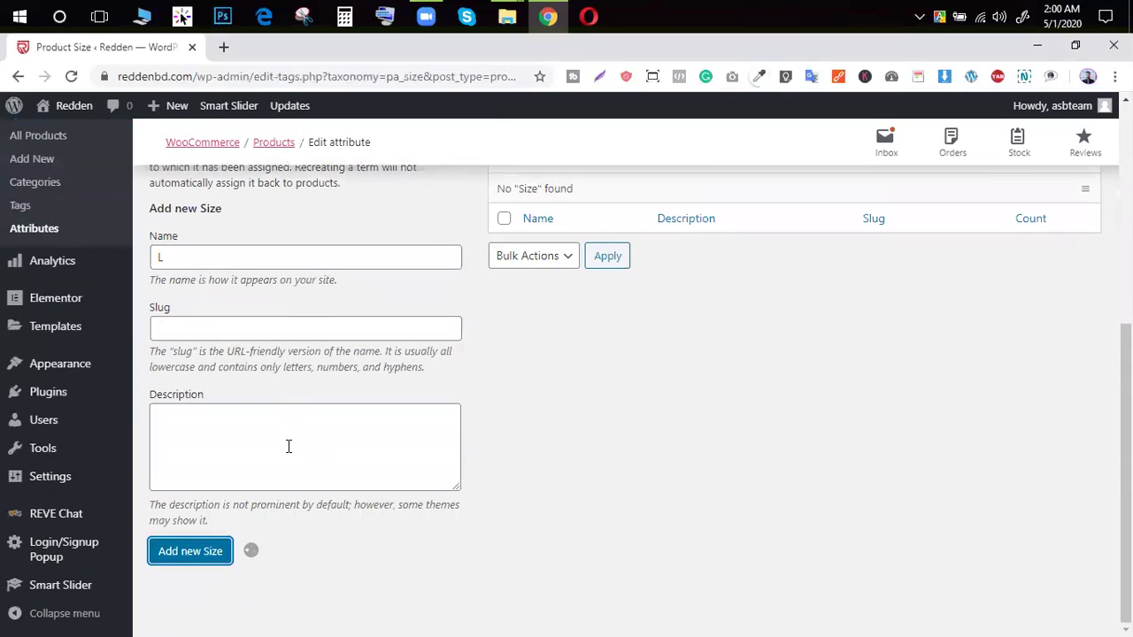
Add the term M to the Size attribute.
scroll(286, 451, "down", 3)
left_click(268, 339)
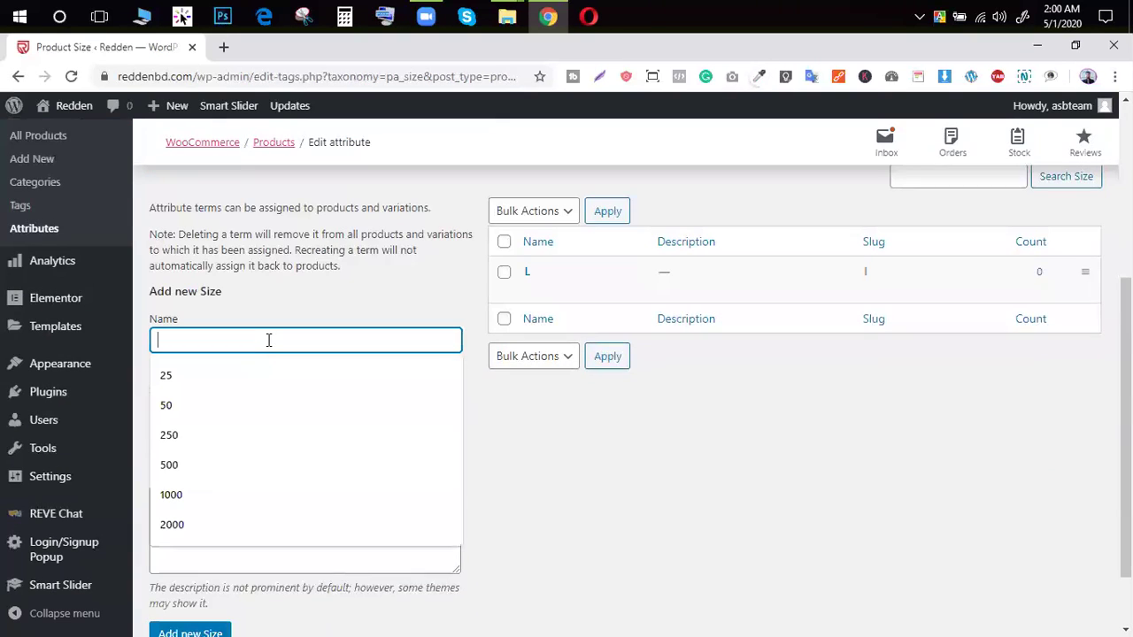
type("M")
scroll(257, 390, "down", 1)
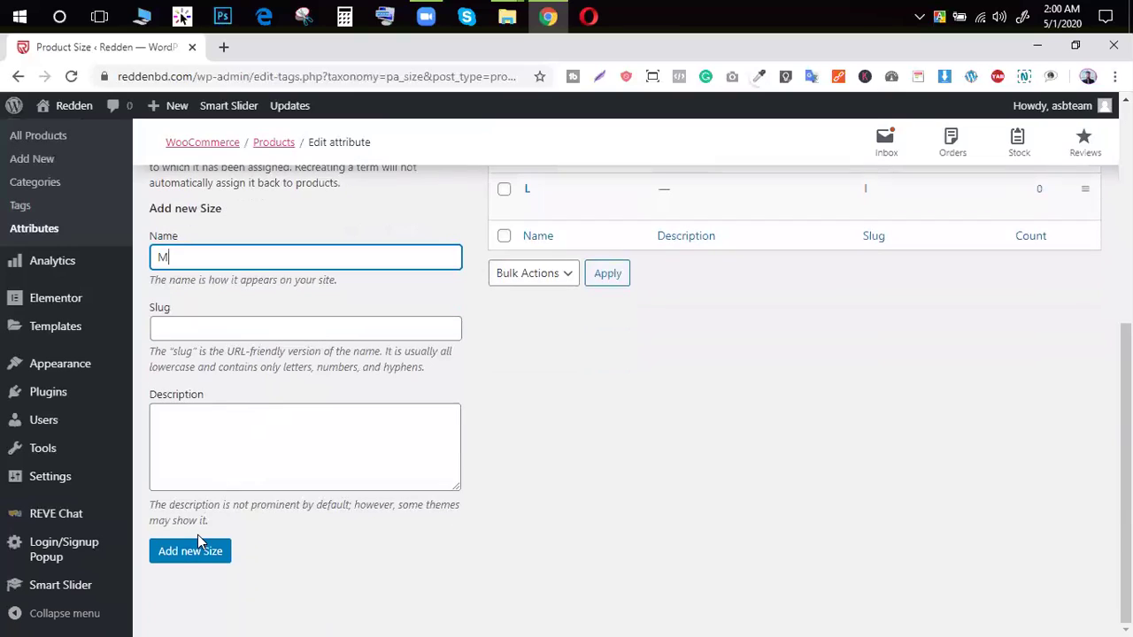
left_click(199, 550)
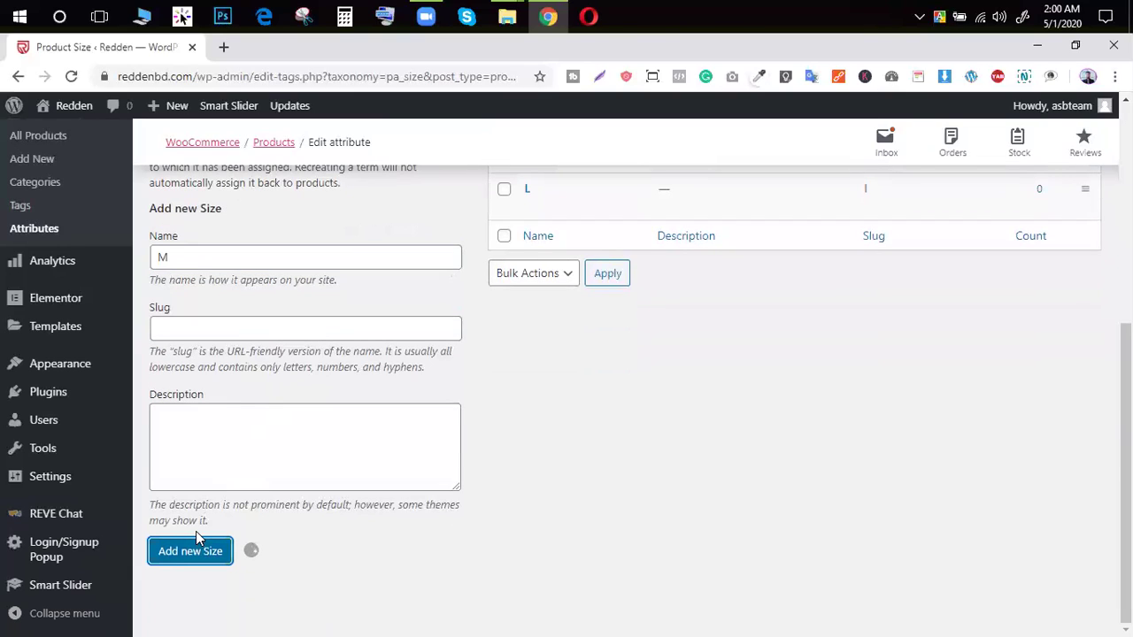
Add the terms XL and XXL to the Size attribute.
left_click(193, 260)
type("XL")
left_click(177, 553)
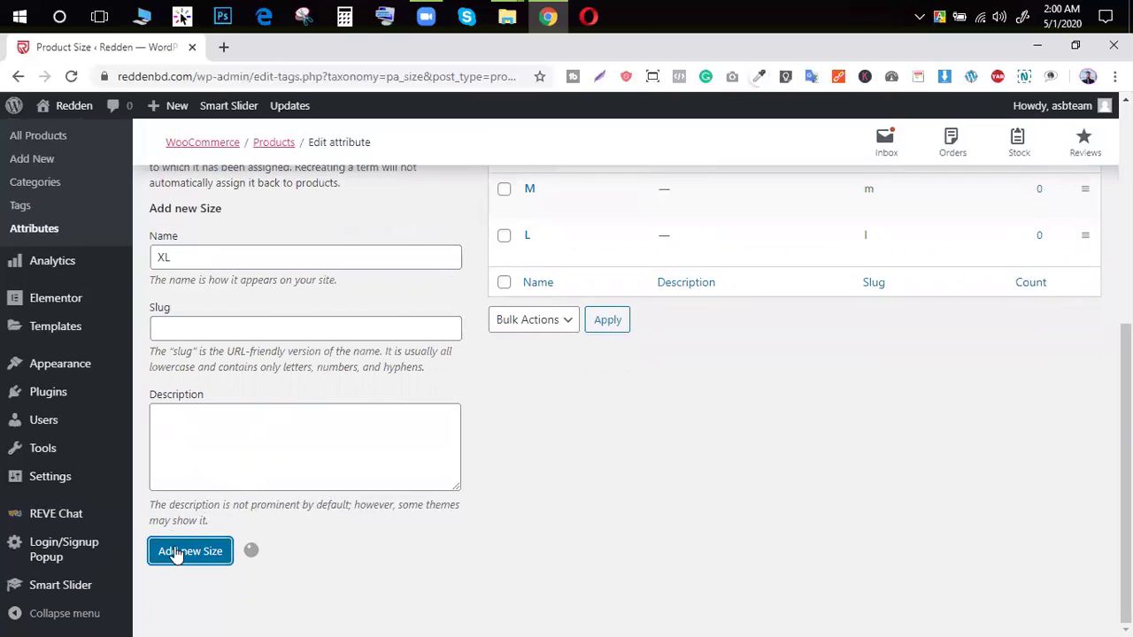
left_click(238, 262)
type("XX")
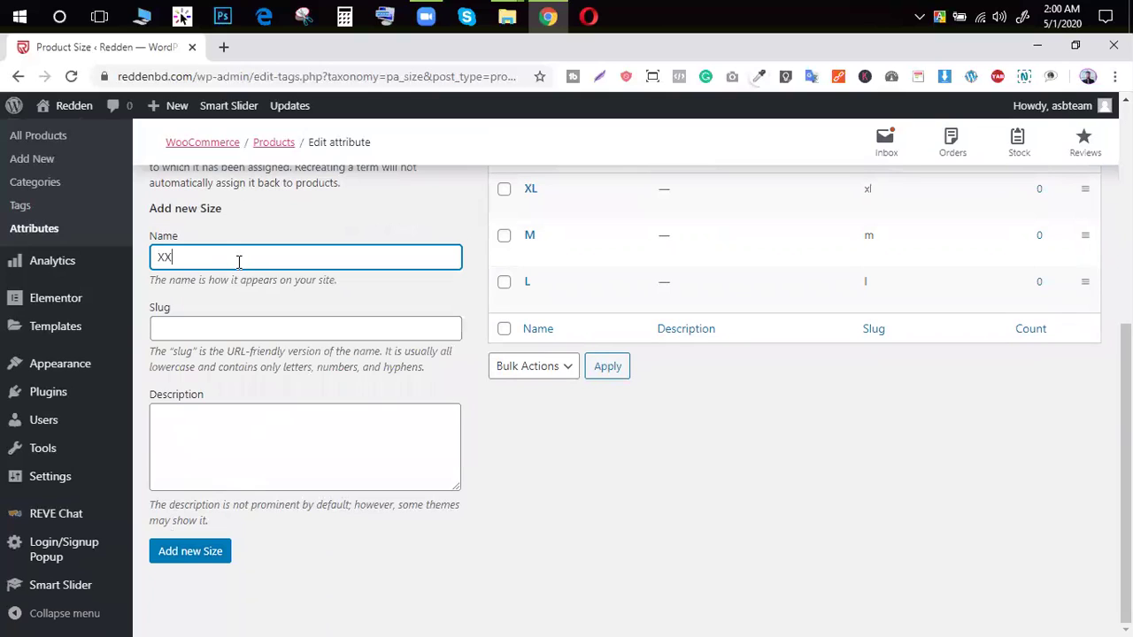
type("L")
left_click(210, 551)
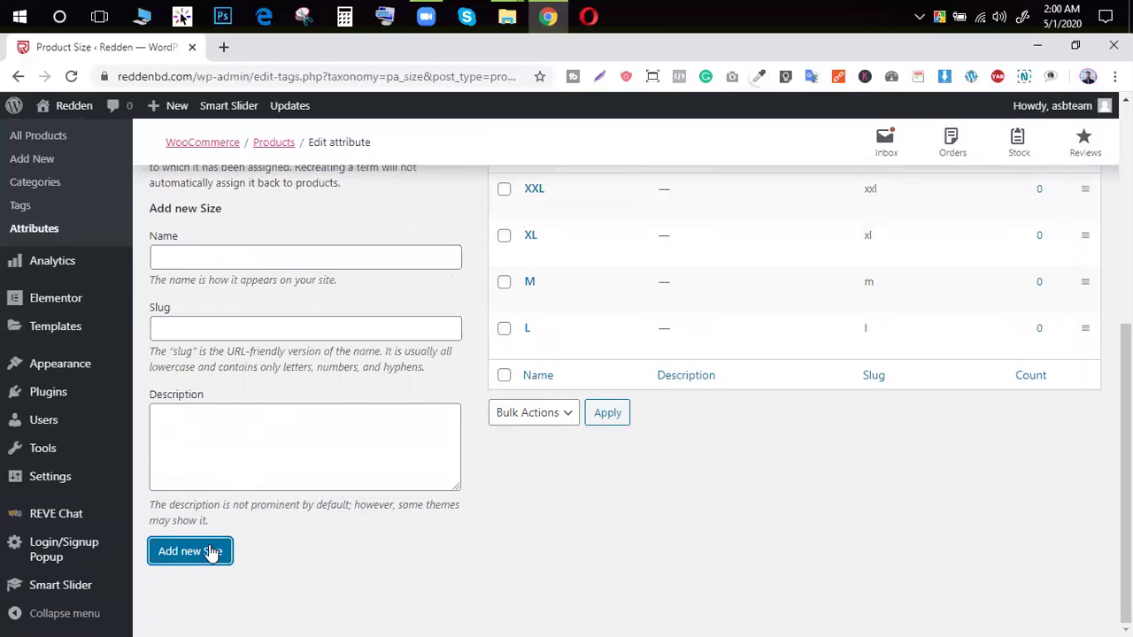
Return to the attributes list and open the Color attribute's terms for configuration.
scroll(210, 545, "up", 1)
scroll(458, 377, "down", 1)
scroll(458, 378, "up", 1)
left_click(27, 309)
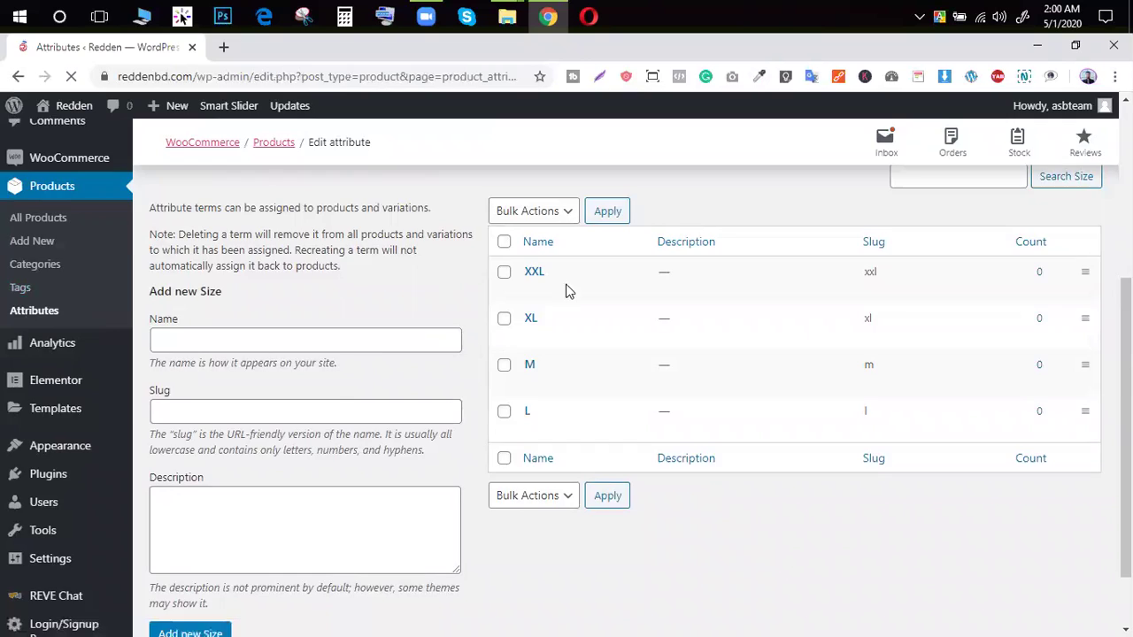
scroll(572, 305, "down", 1)
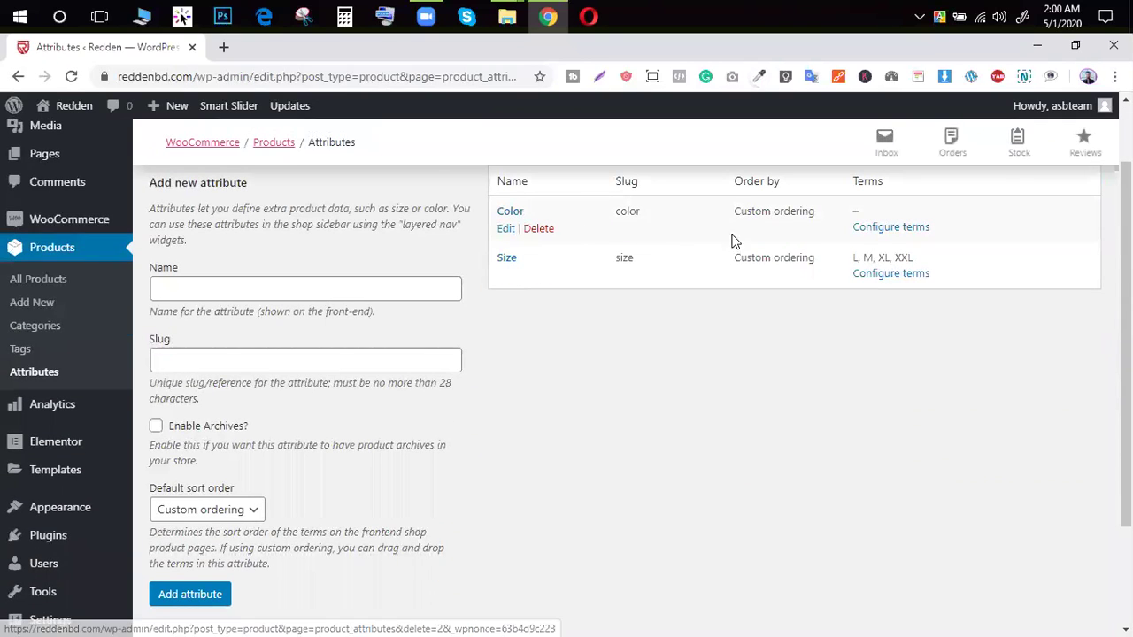
scroll(763, 271, "up", 1)
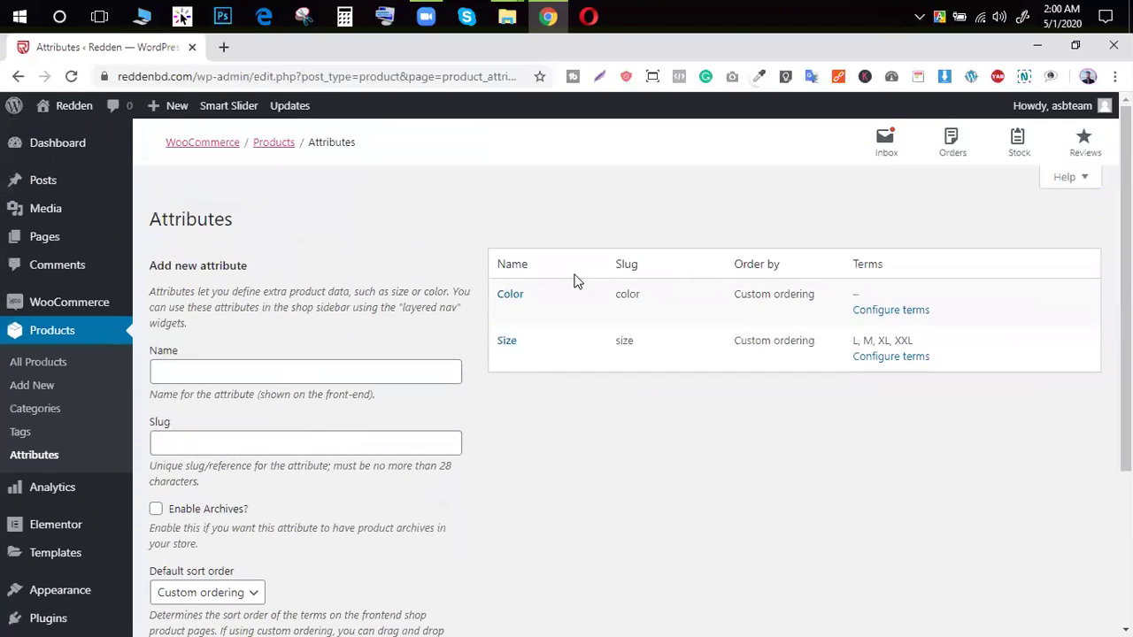
left_click(914, 311)
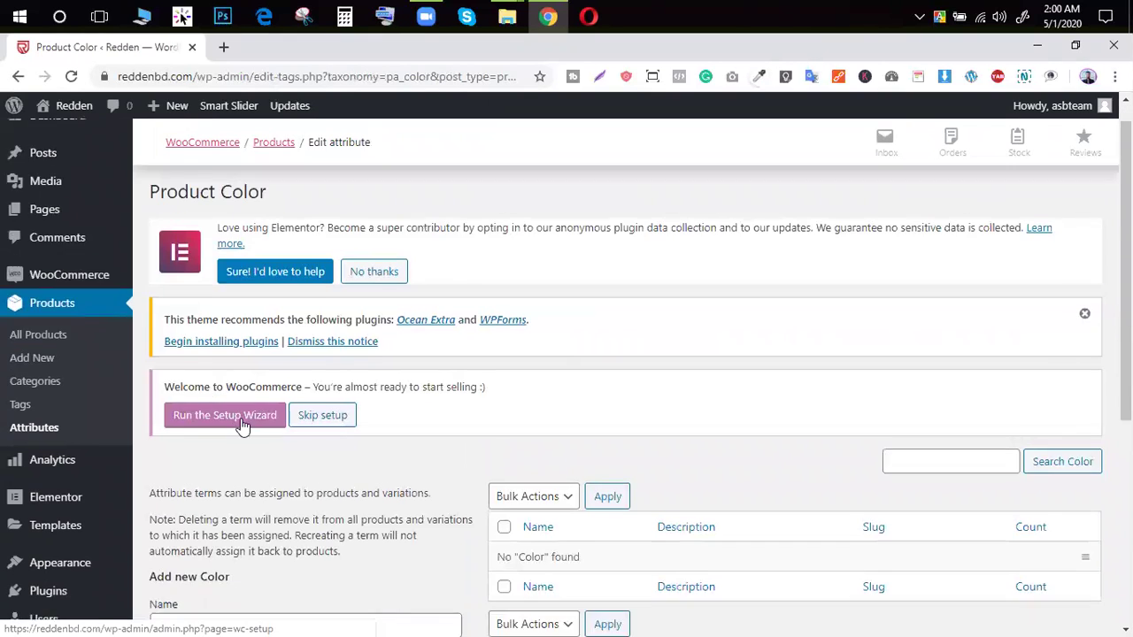
Add the term Red to the Color attribute.
scroll(240, 337, "down", 3)
left_click(240, 320)
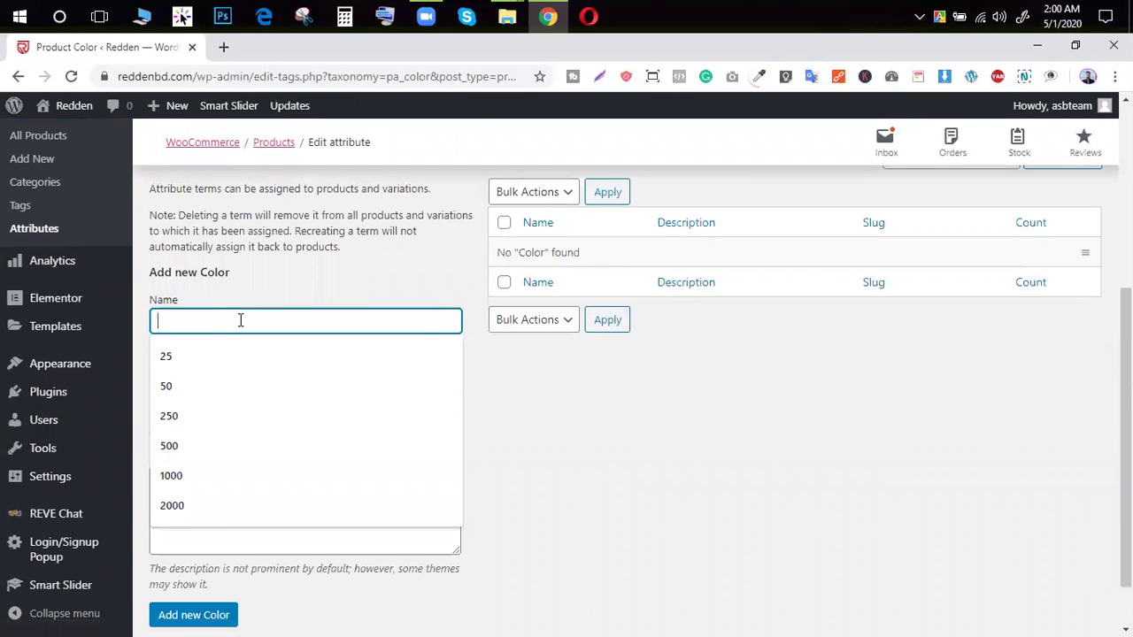
type("REDed")
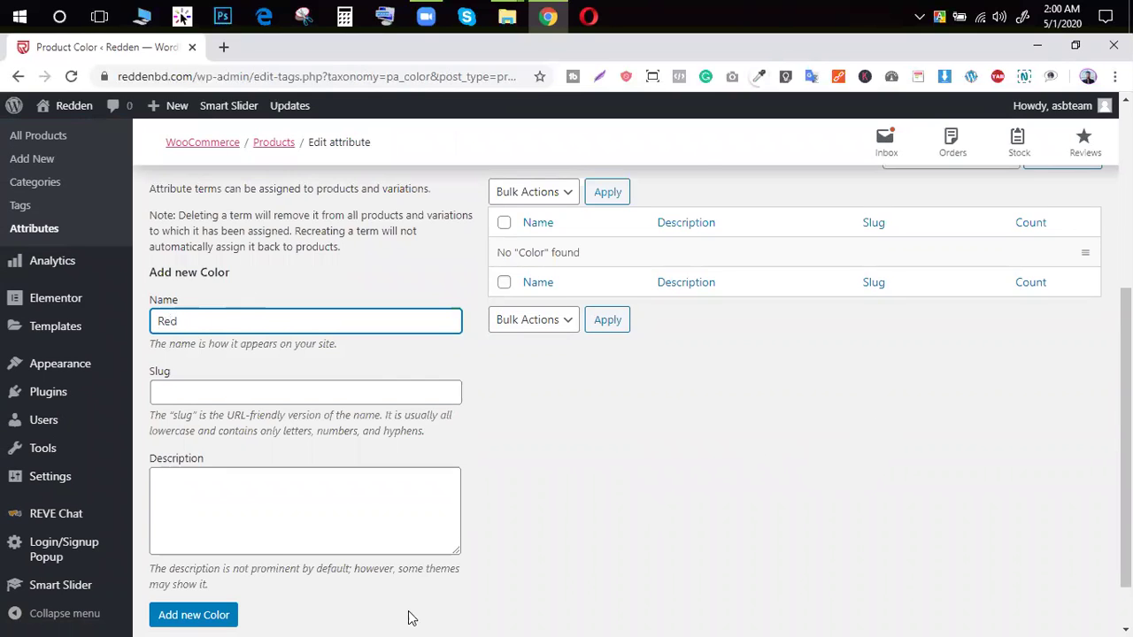
scroll(371, 610, "down", 1)
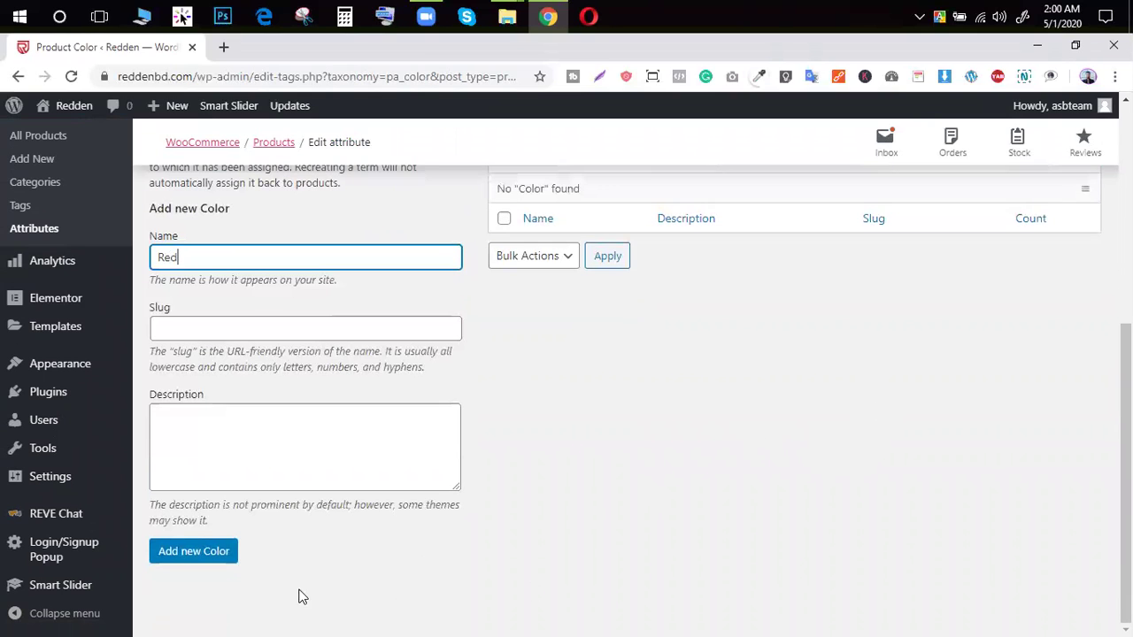
left_click(191, 552)
scroll(212, 522, "up", 2)
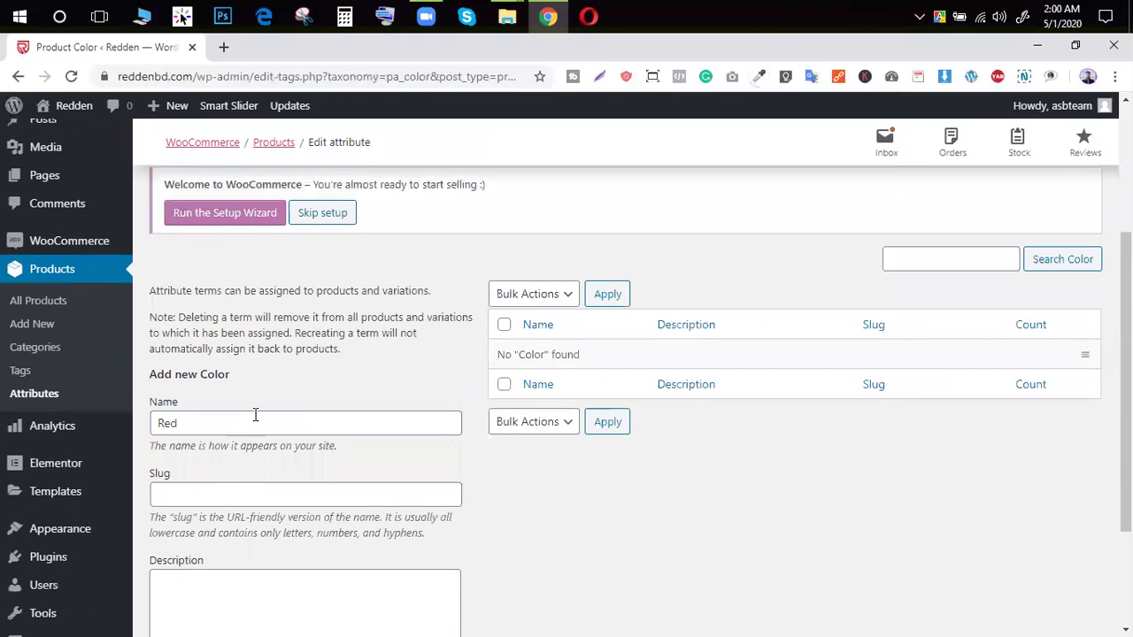
Add the term Blue to the Color attribute.
scroll(255, 389, "down", 1)
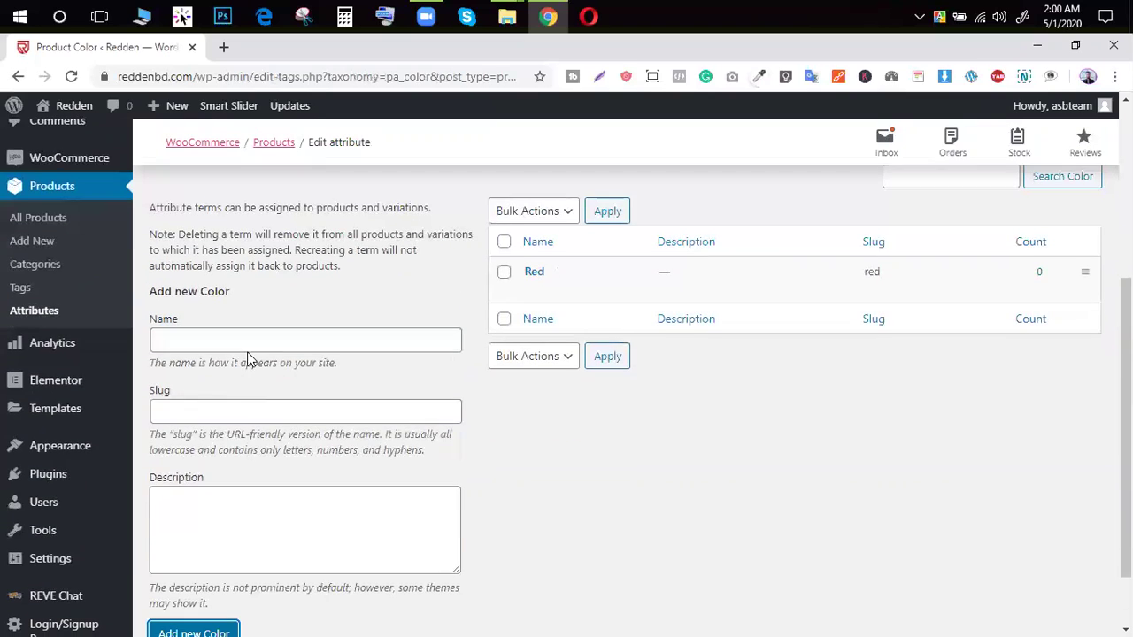
left_click(246, 343)
type("Blu")
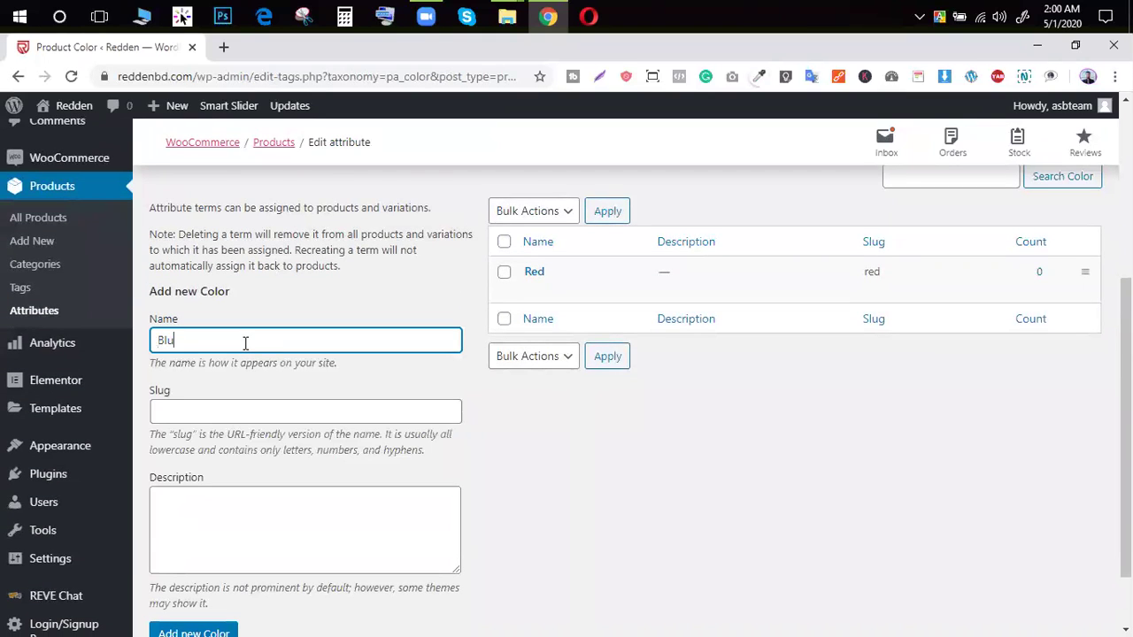
scroll(208, 460, "down", 1)
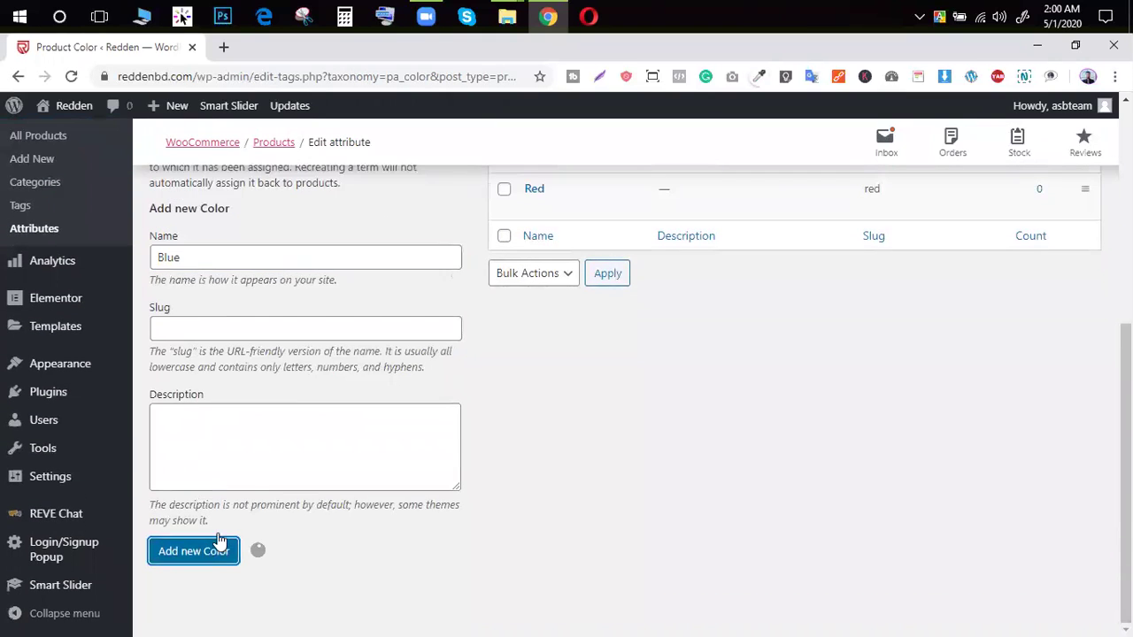
left_click(215, 550)
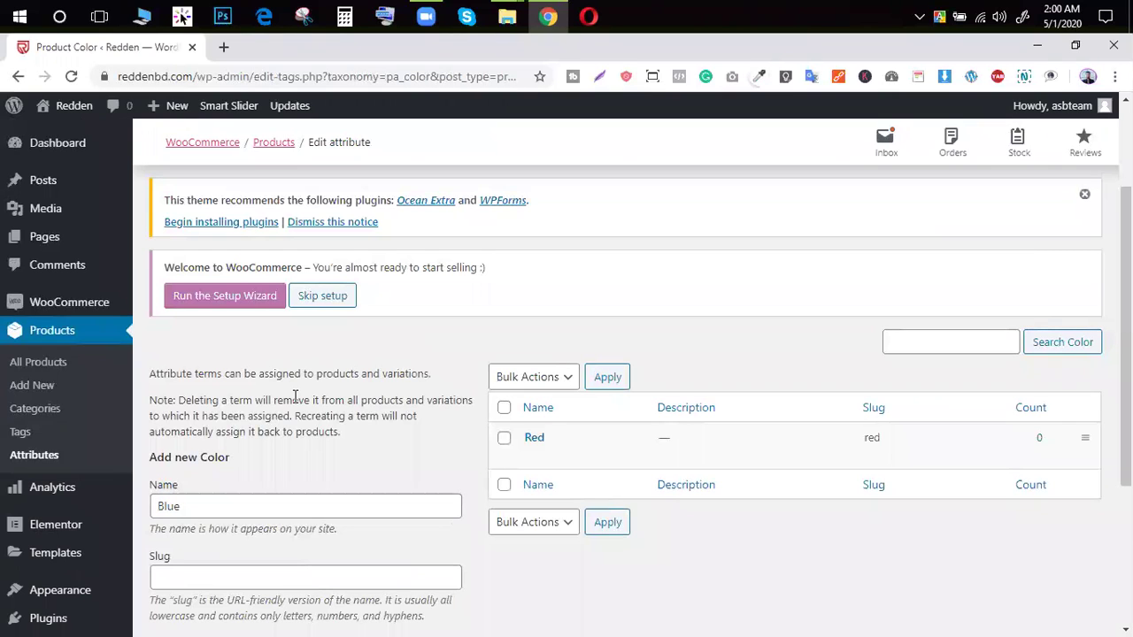
Add the term Black to the Color attribute.
scroll(296, 398, "down", 1)
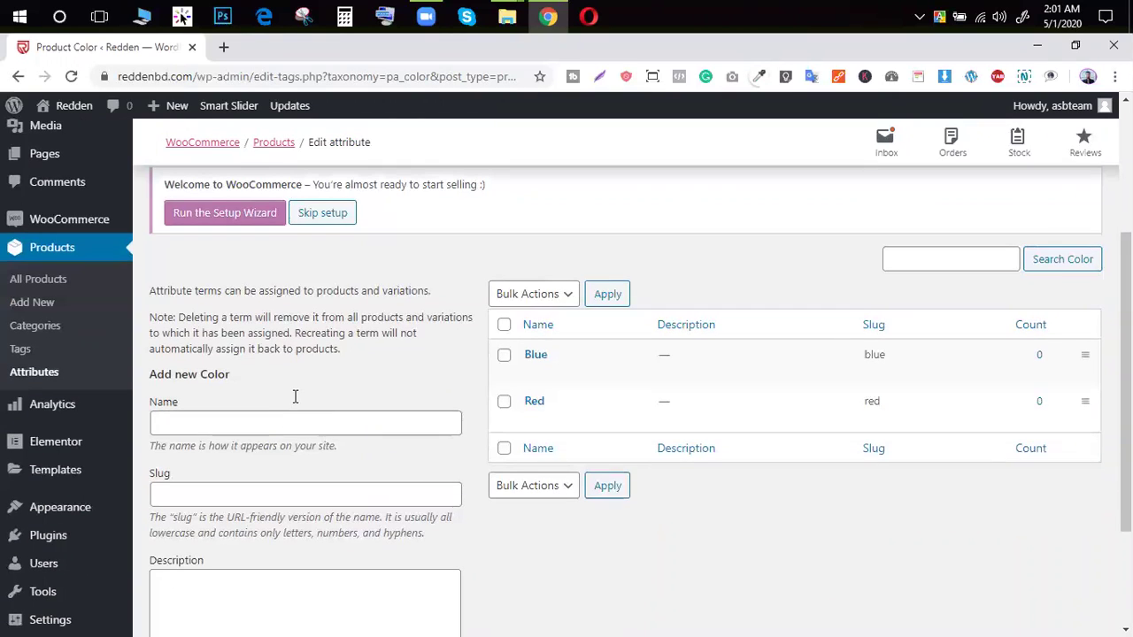
left_click(251, 425)
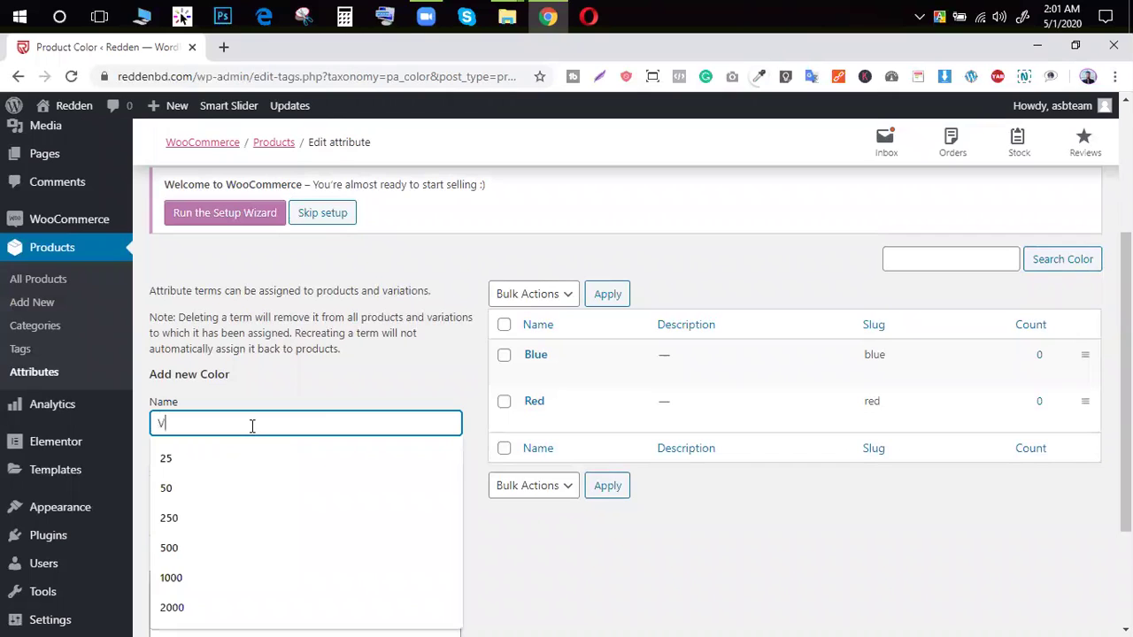
type("B")
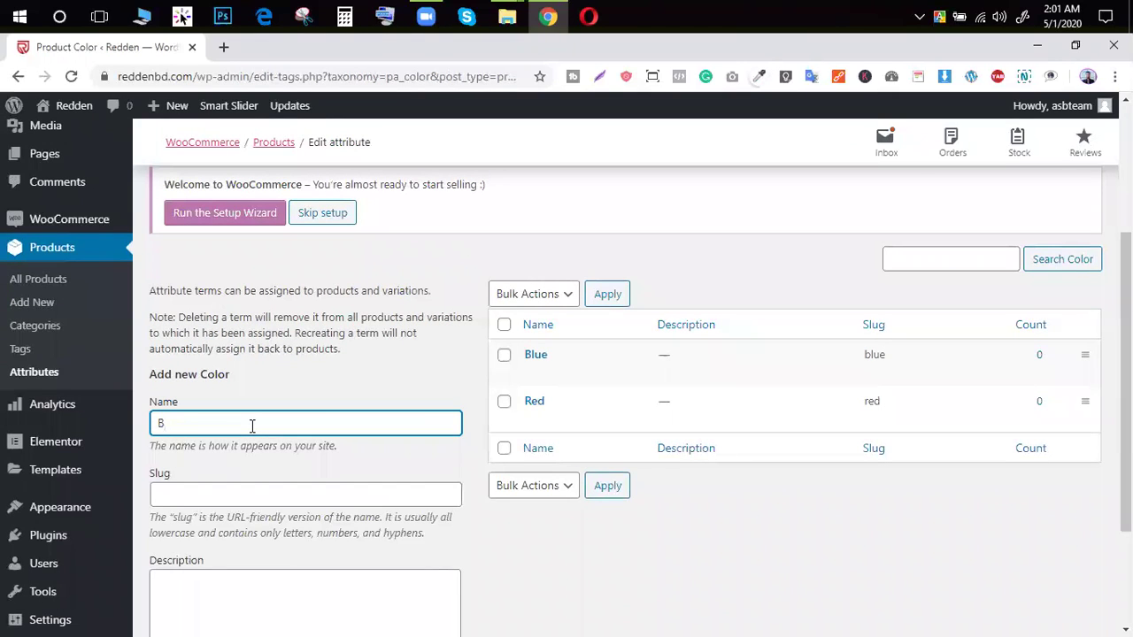
type("kaack")
scroll(248, 442, "down", 2)
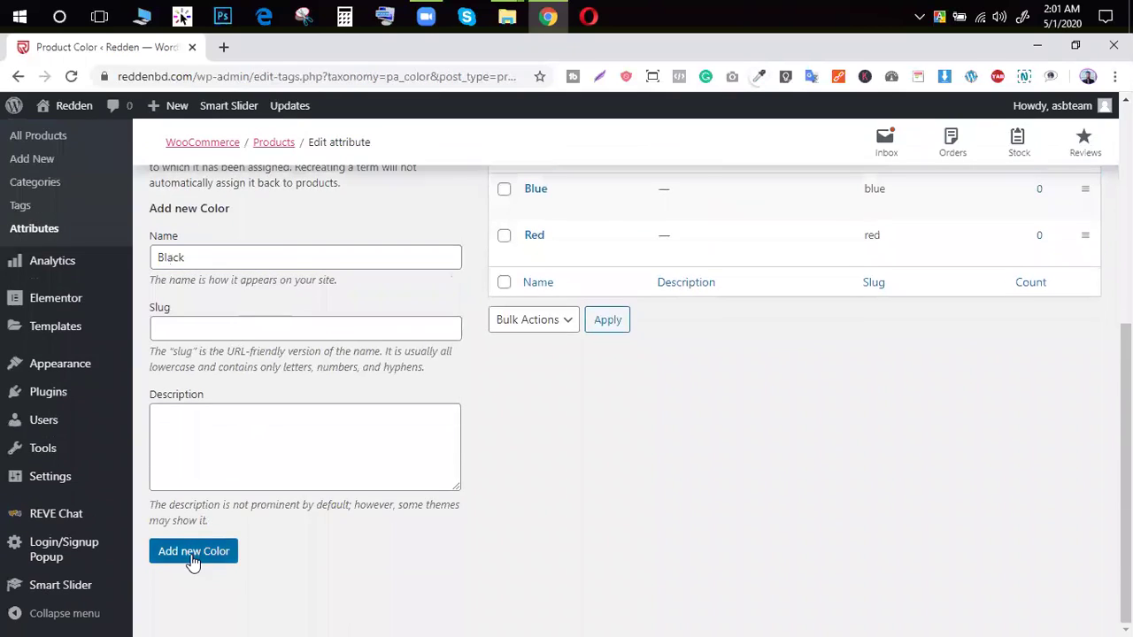
left_click(190, 556)
scroll(352, 386, "up", 5)
scroll(351, 386, "down", 4)
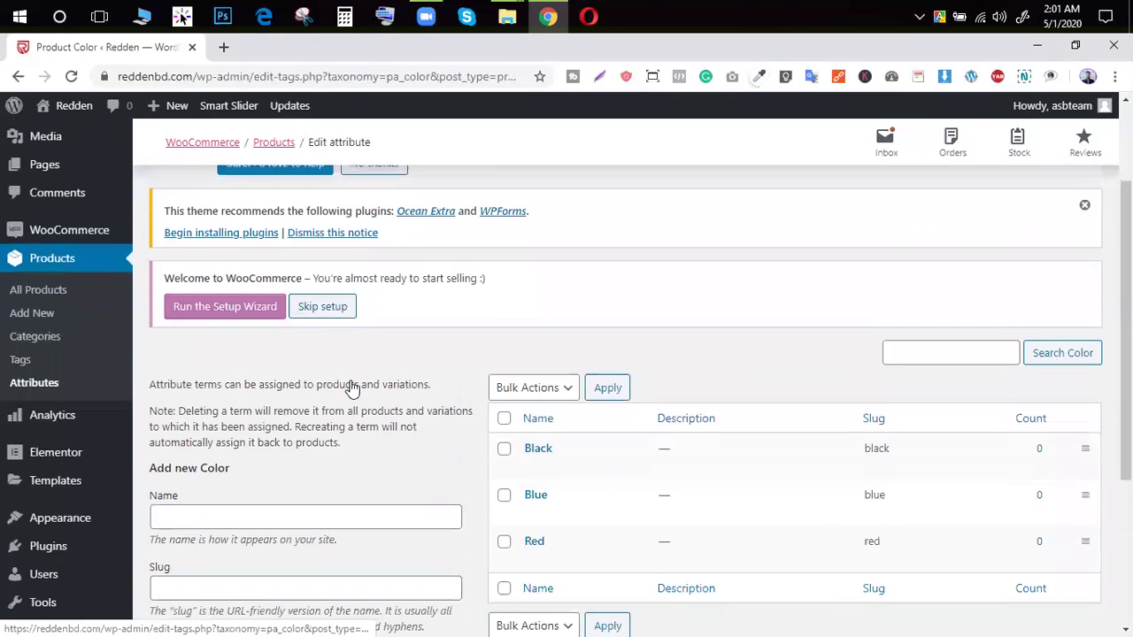
Start a new product and dismiss the theme's plugin recommendation notice.
scroll(446, 332, "up", 4)
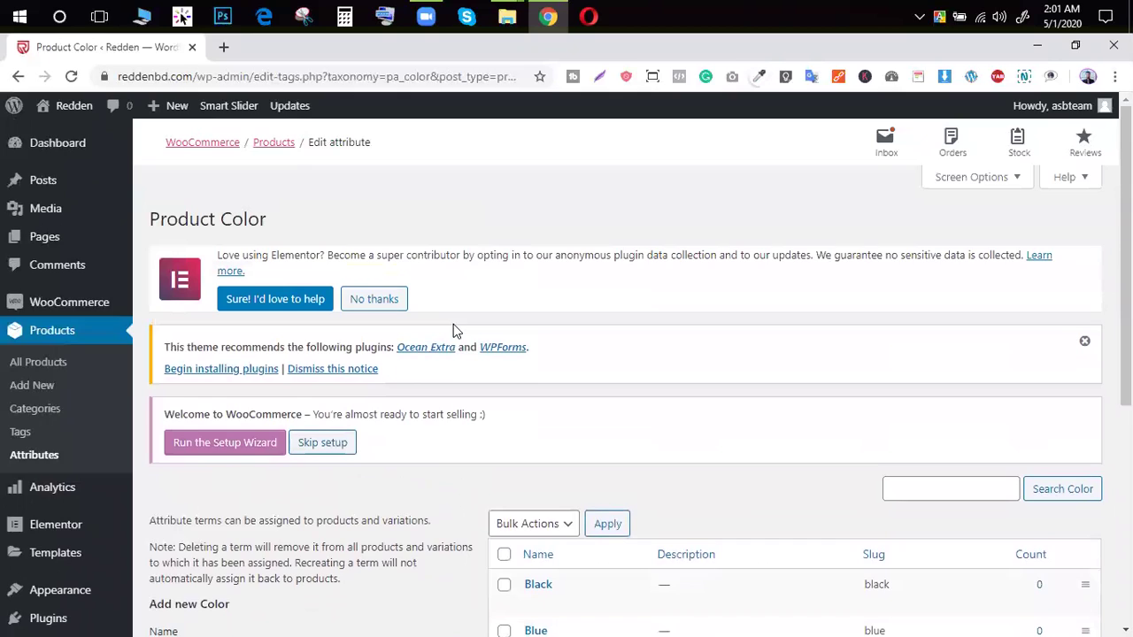
scroll(46, 412, "down", 2)
scroll(45, 416, "up", 2)
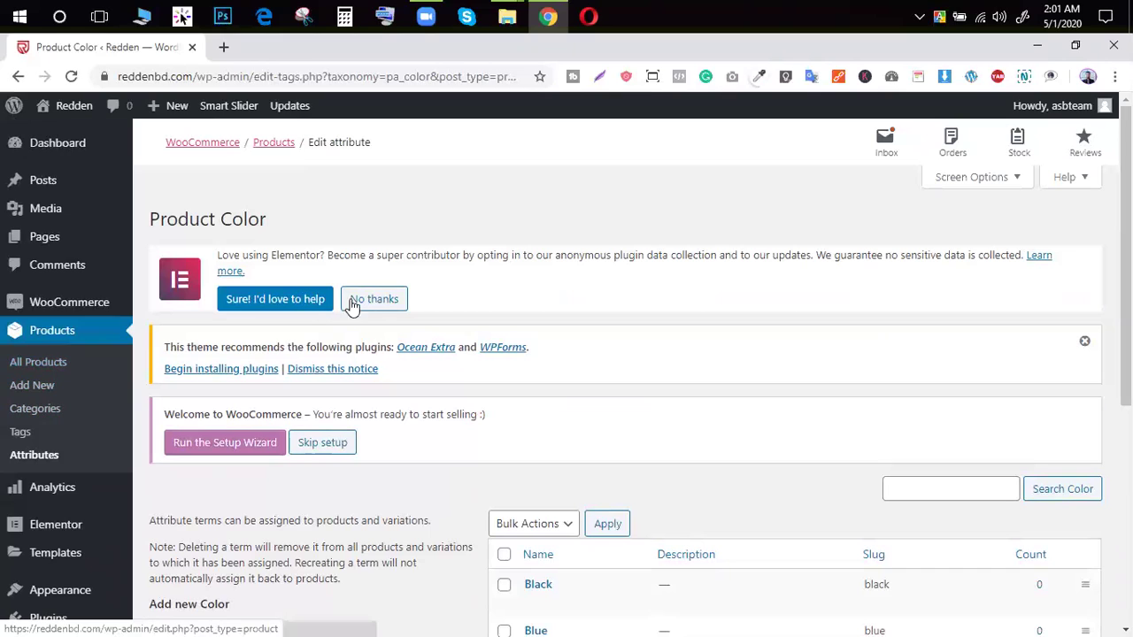
left_click(35, 388)
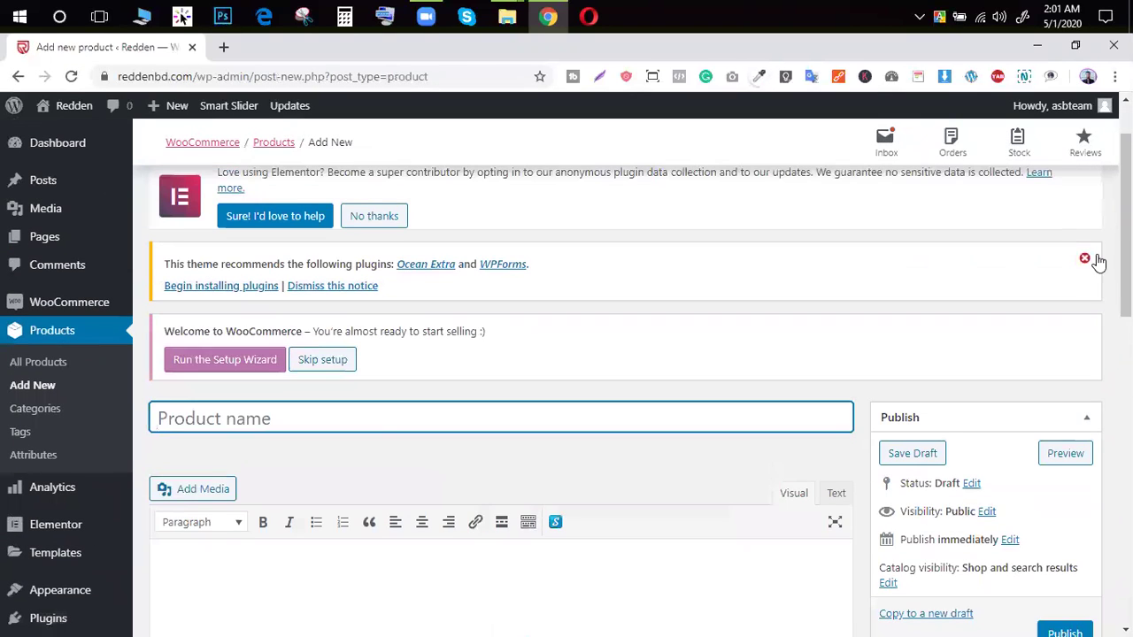
left_click(1085, 257)
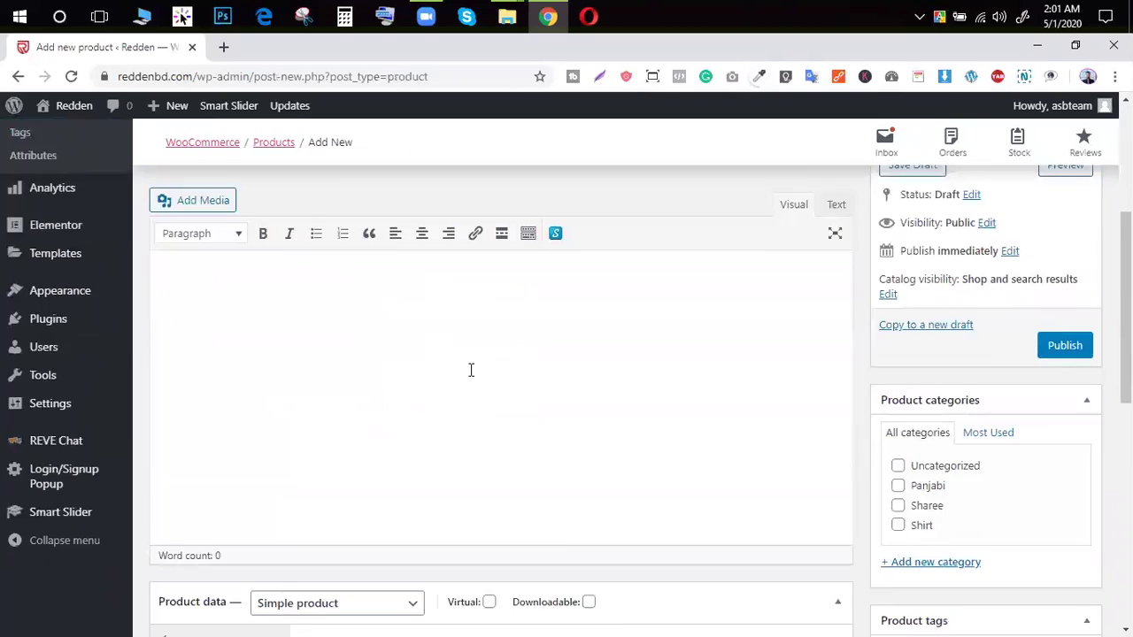
Name the new product "T shirt polo".
scroll(469, 369, "down", 3)
scroll(245, 313, "up", 2)
left_click(211, 346)
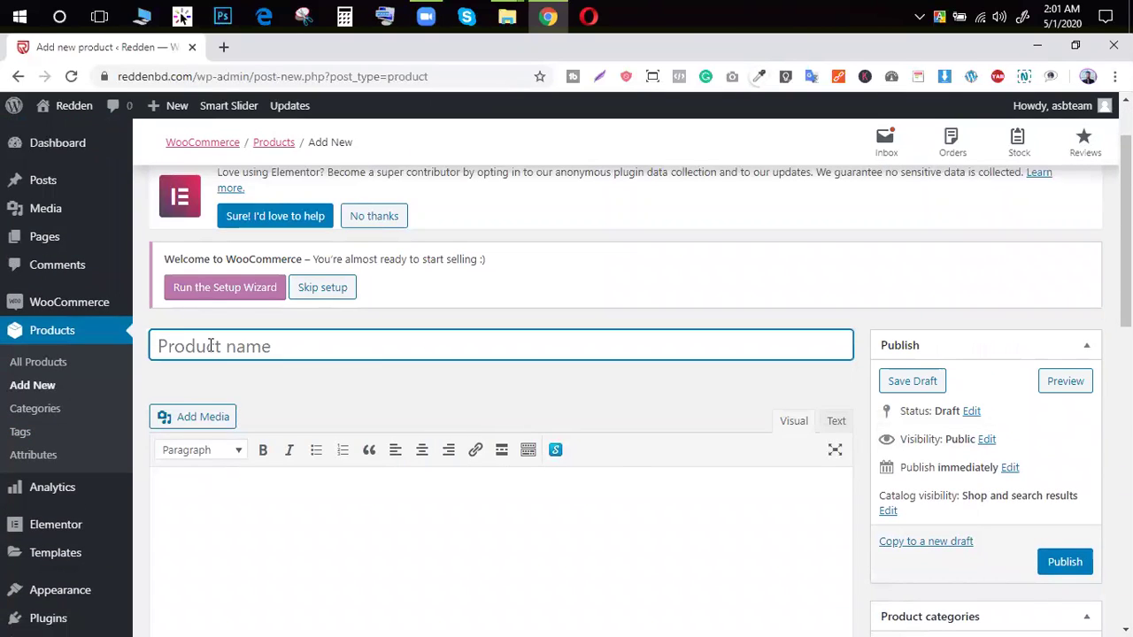
type("S")
key("BackSpace")
type("R")
key("BackSpace")
type("T shirt")
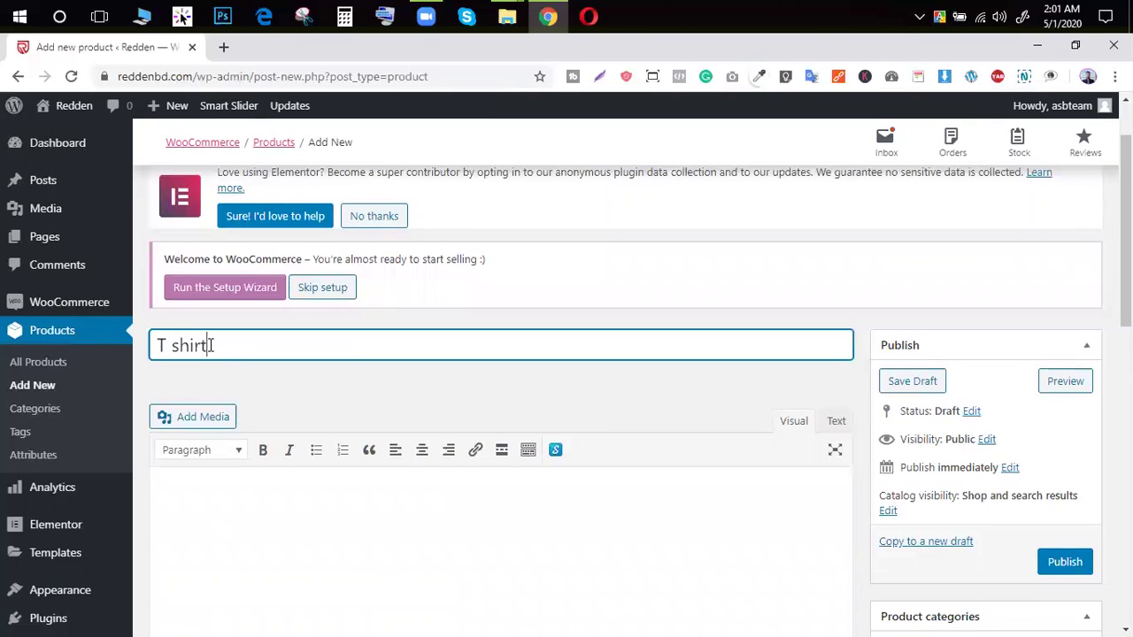
type(" Red")
key("BackSpace")
key("BackSpace")
key("BackSpace")
key("BackSpace")
type("polo")
Assign the product to the Shirt category.
scroll(463, 366, "down", 3)
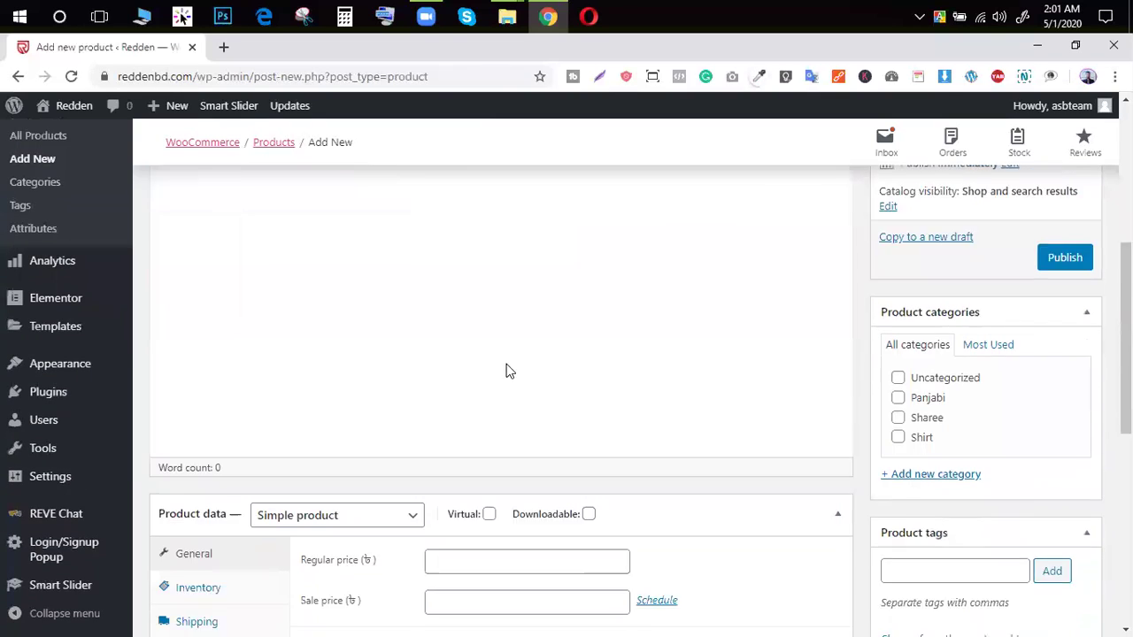
left_click(898, 410)
scroll(951, 410, "down", 1)
scroll(600, 377, "up", 3)
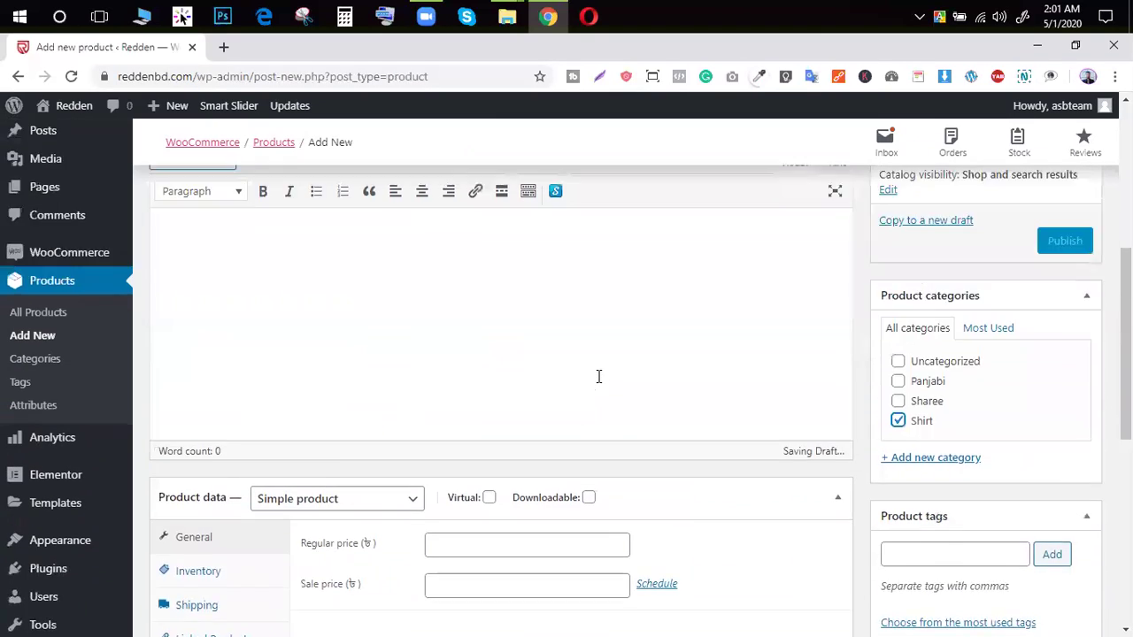
left_click(285, 367)
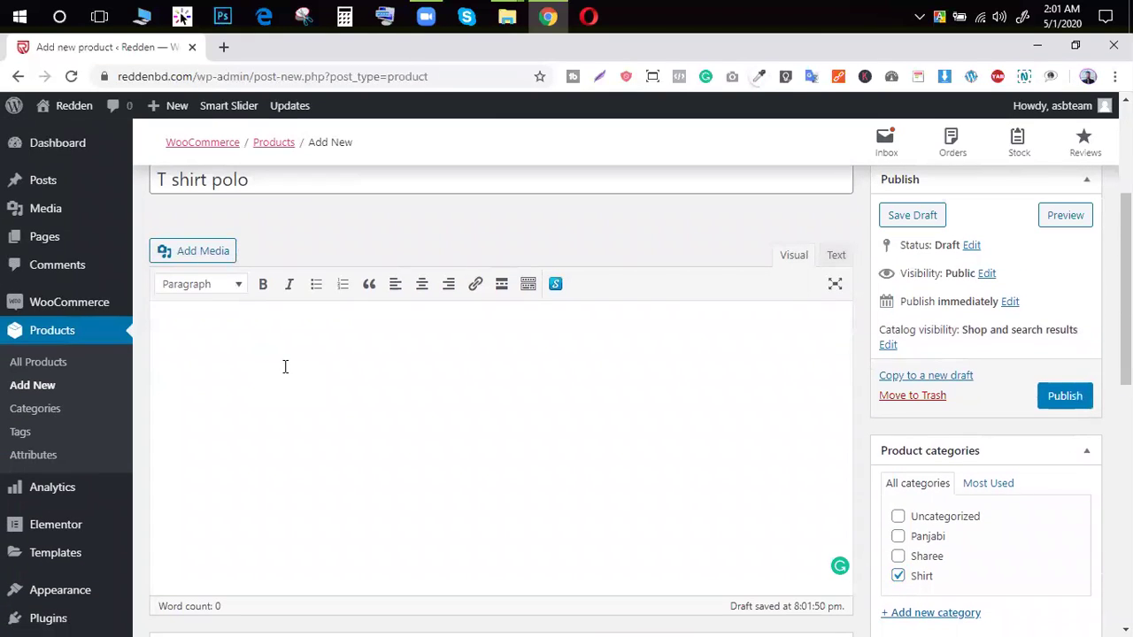
key("ctrl+h")
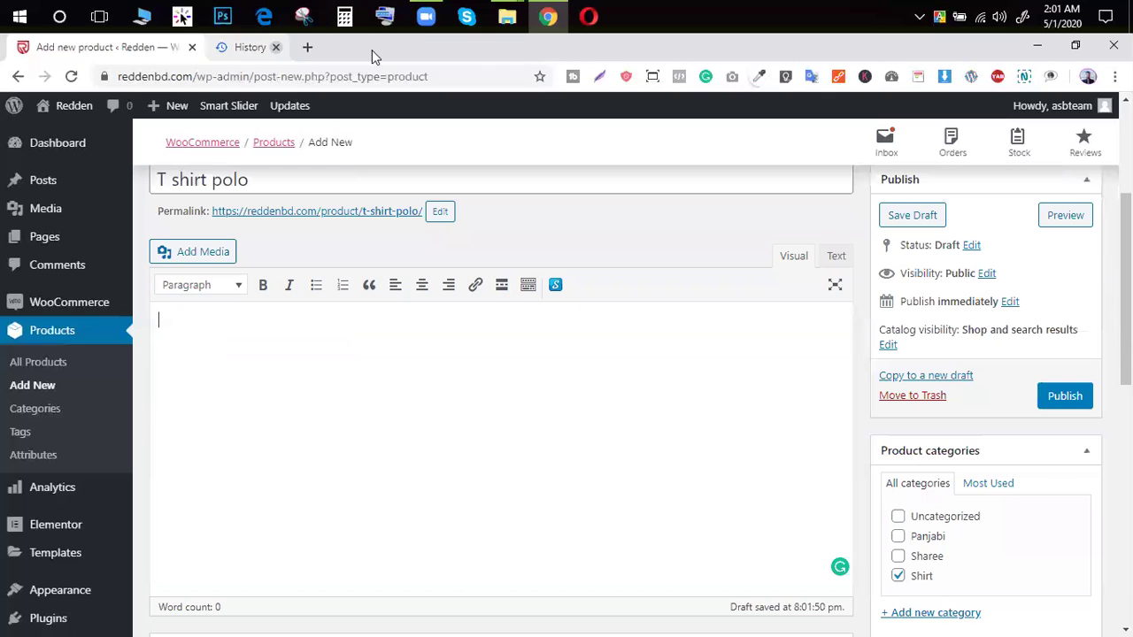
left_click(389, 46)
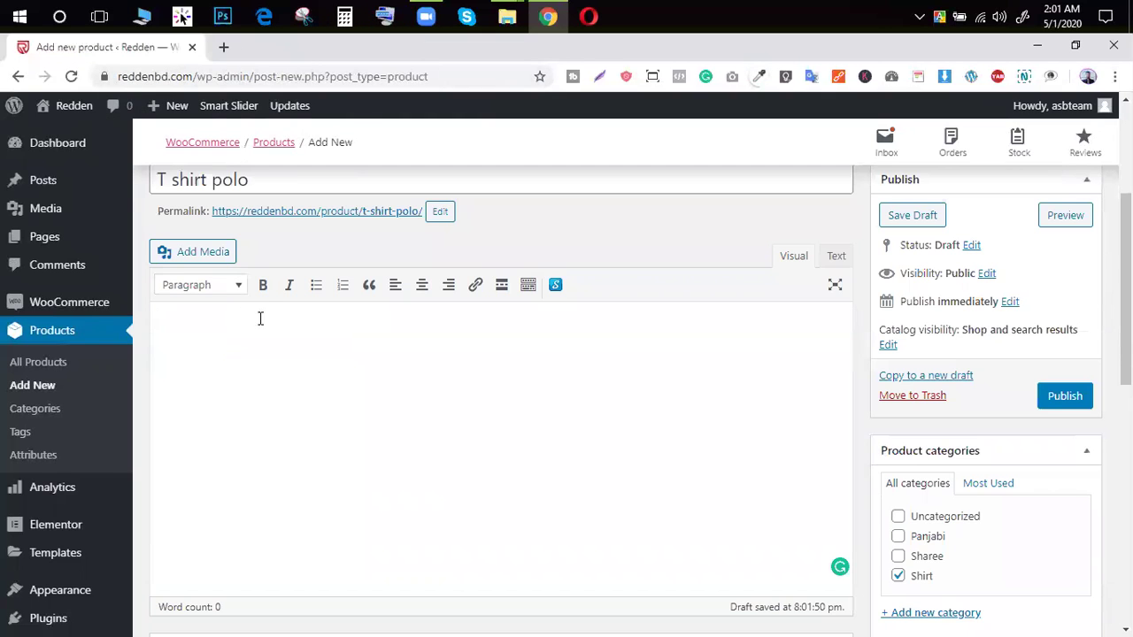
Set the product type to Variable product in the product data.
scroll(257, 325, "down", 4)
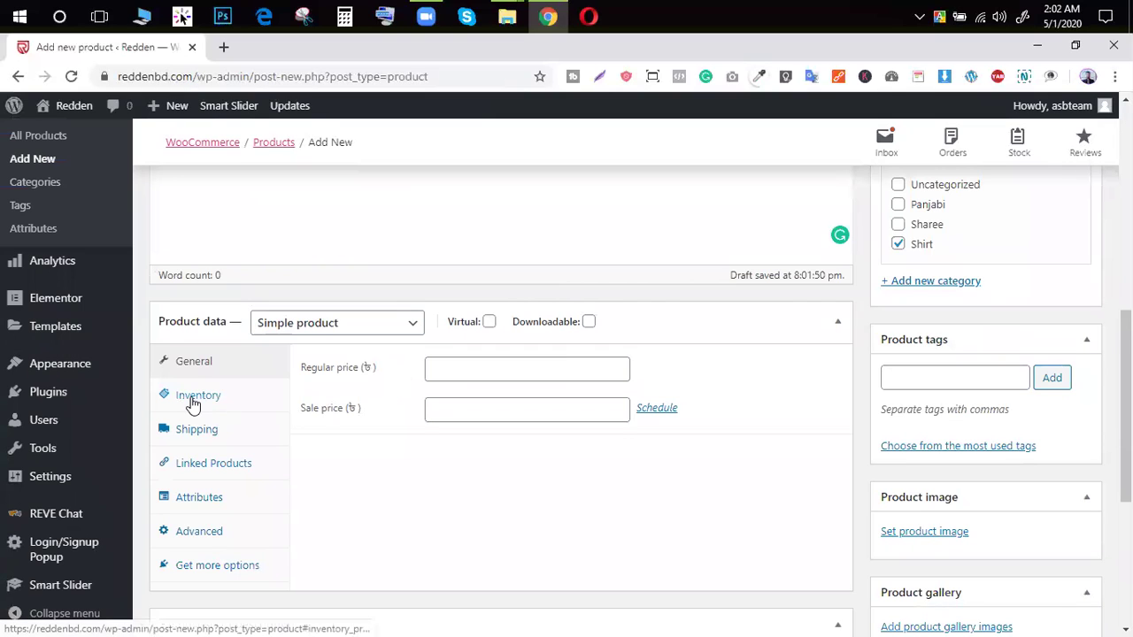
scroll(193, 404, "down", 1)
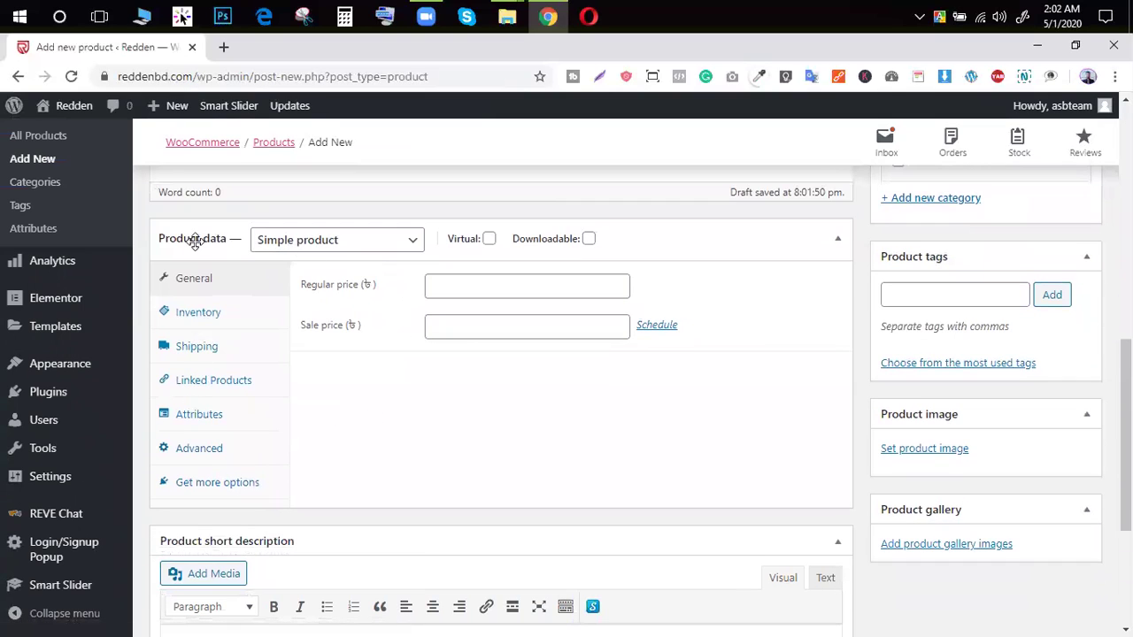
left_click(343, 248)
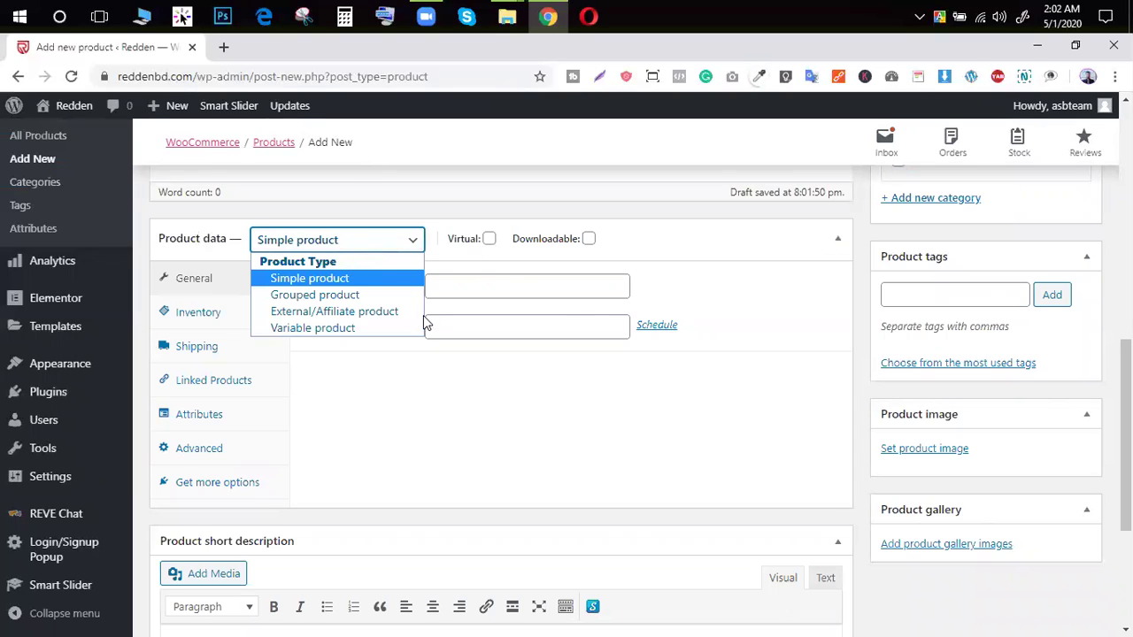
left_click(370, 327)
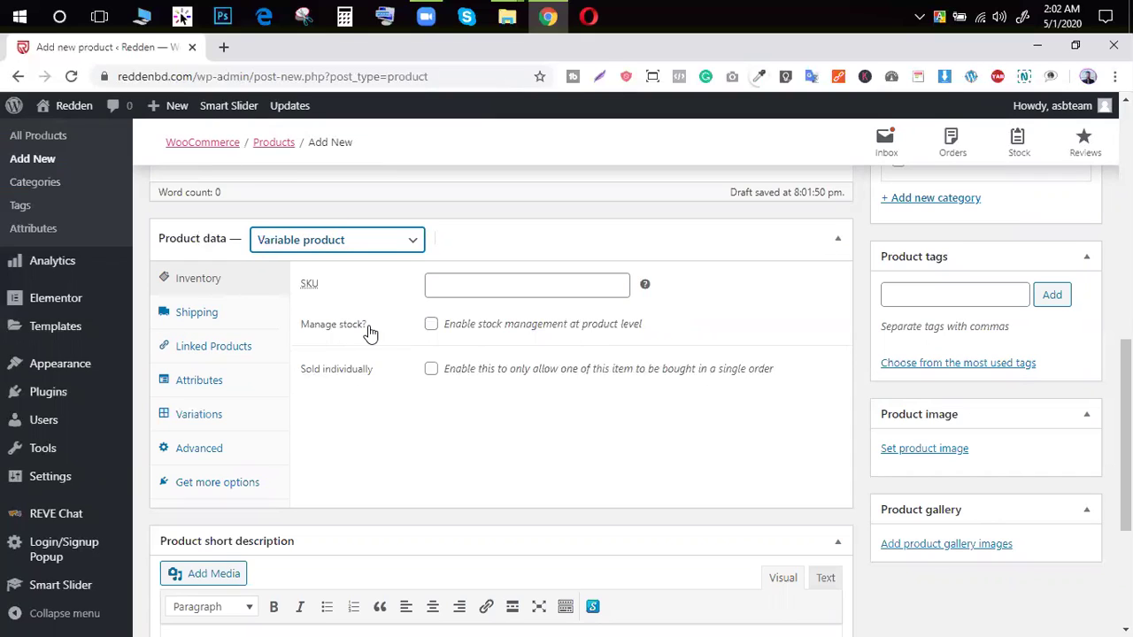
left_click(346, 256)
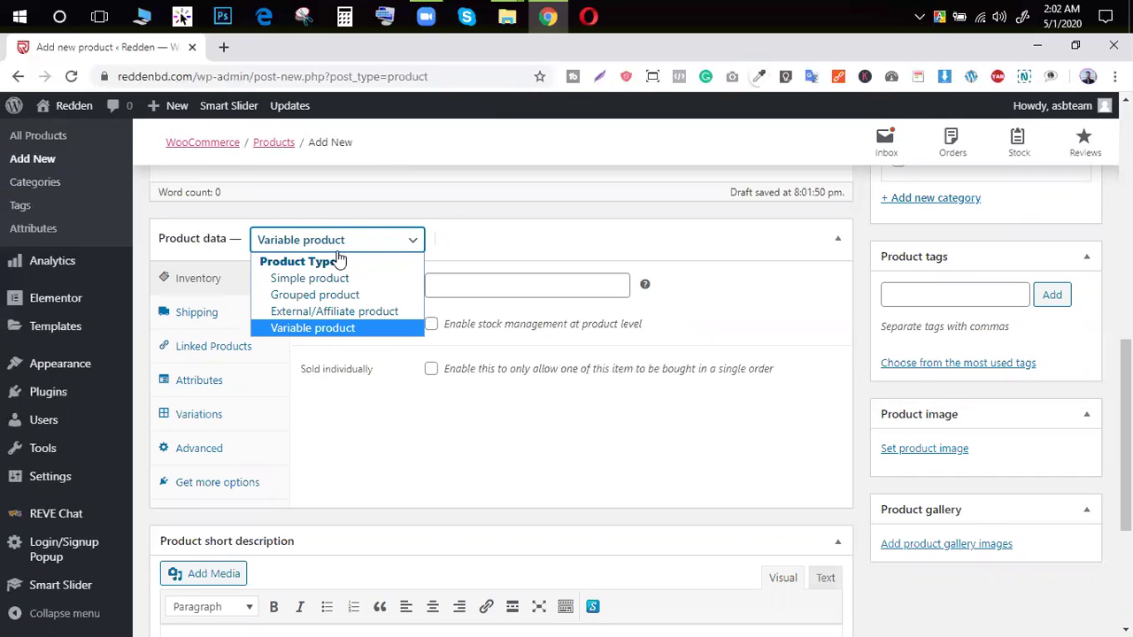
left_click(457, 243)
left_click(321, 253)
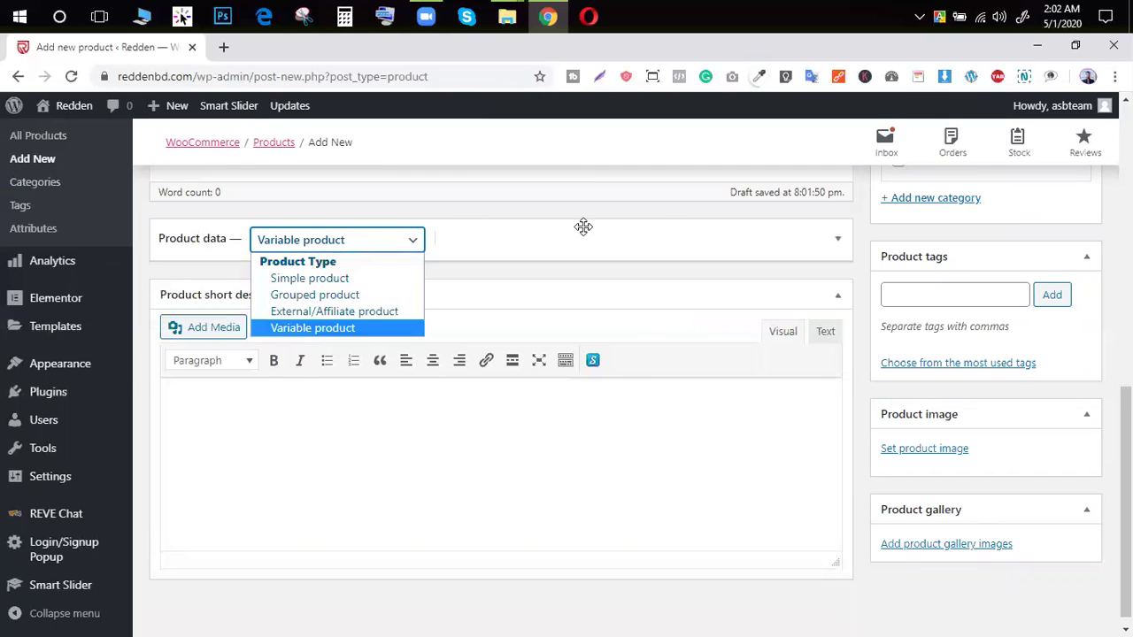
left_click(583, 227)
Add the existing Color attribute to the product's attributes.
scroll(256, 398, "down", 1)
left_click(210, 306)
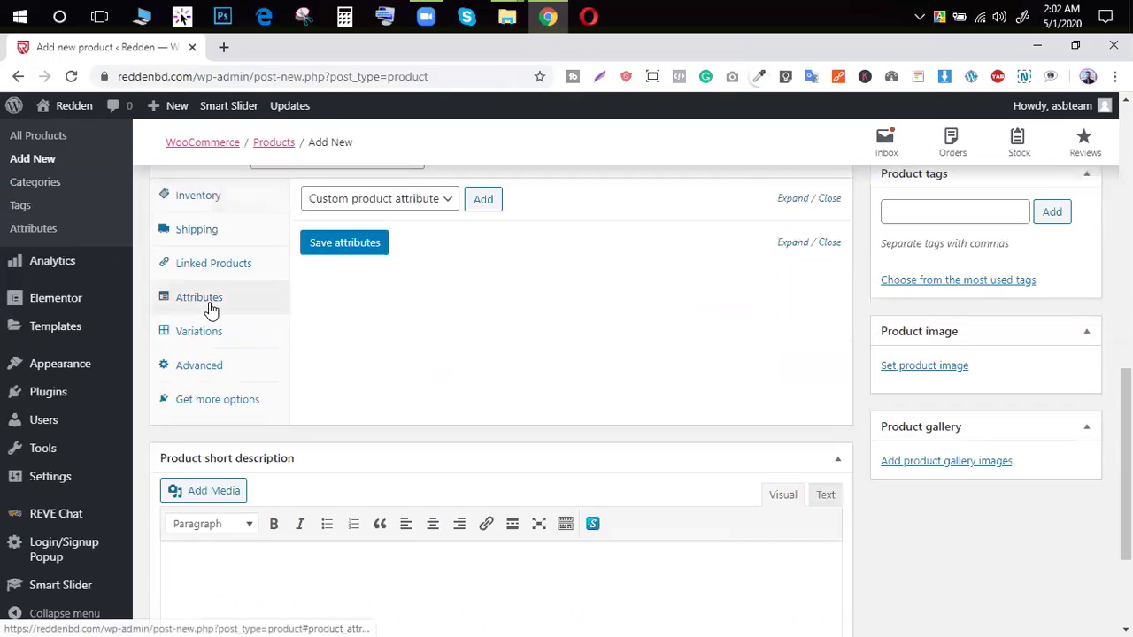
left_click(371, 200)
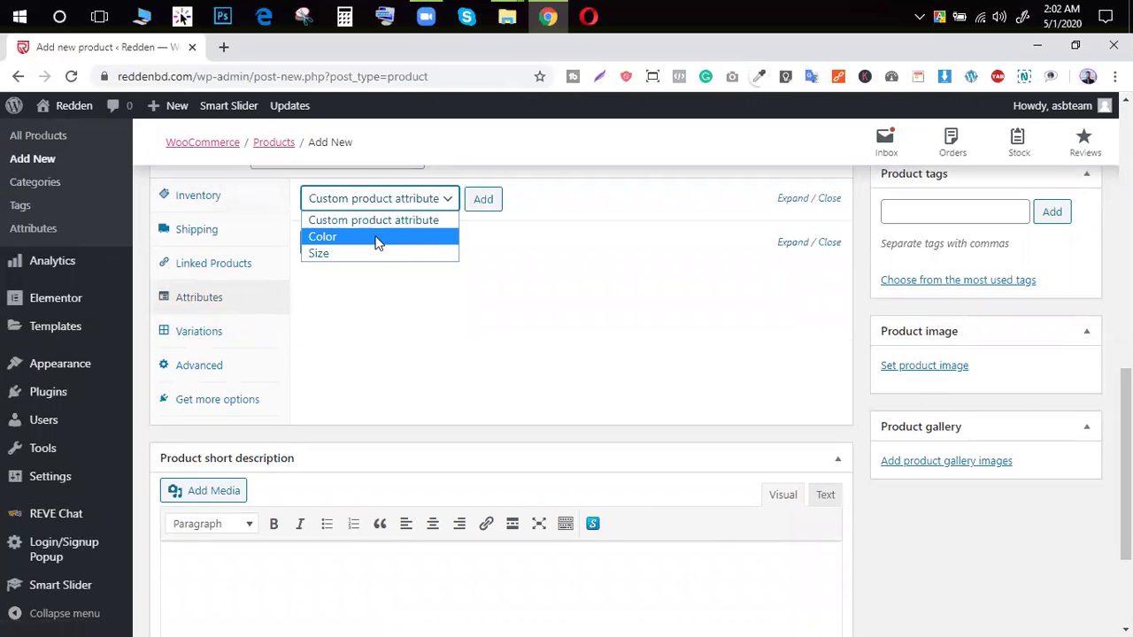
left_click(377, 238)
left_click(482, 200)
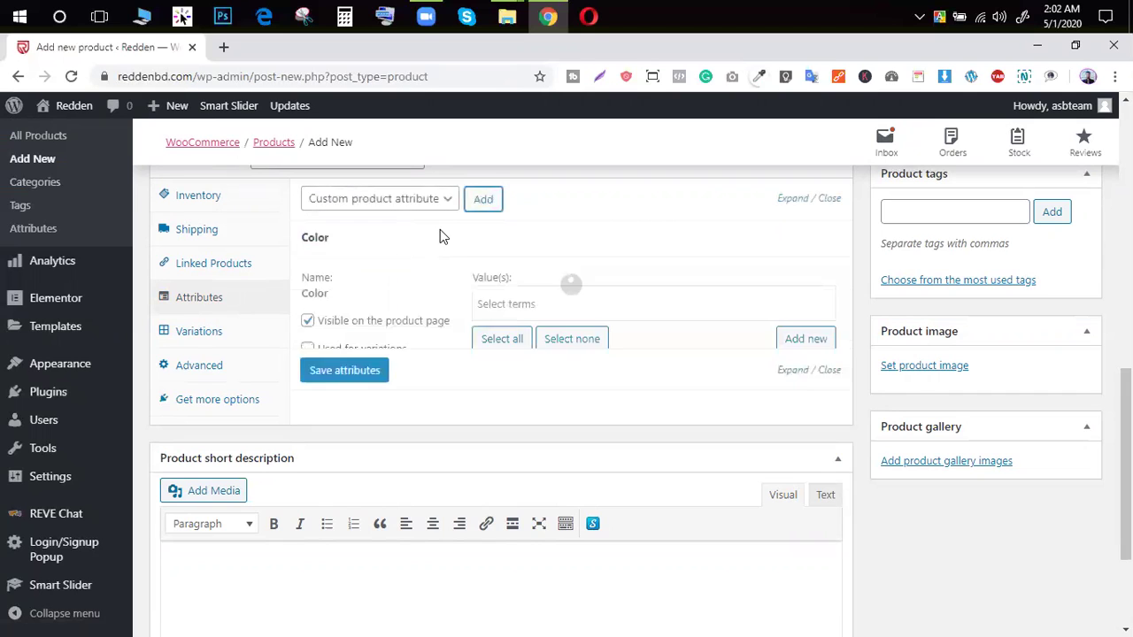
Include all Color terms (Black, Blue, Red), enable the attribute for variations and save the attributes.
left_click(511, 347)
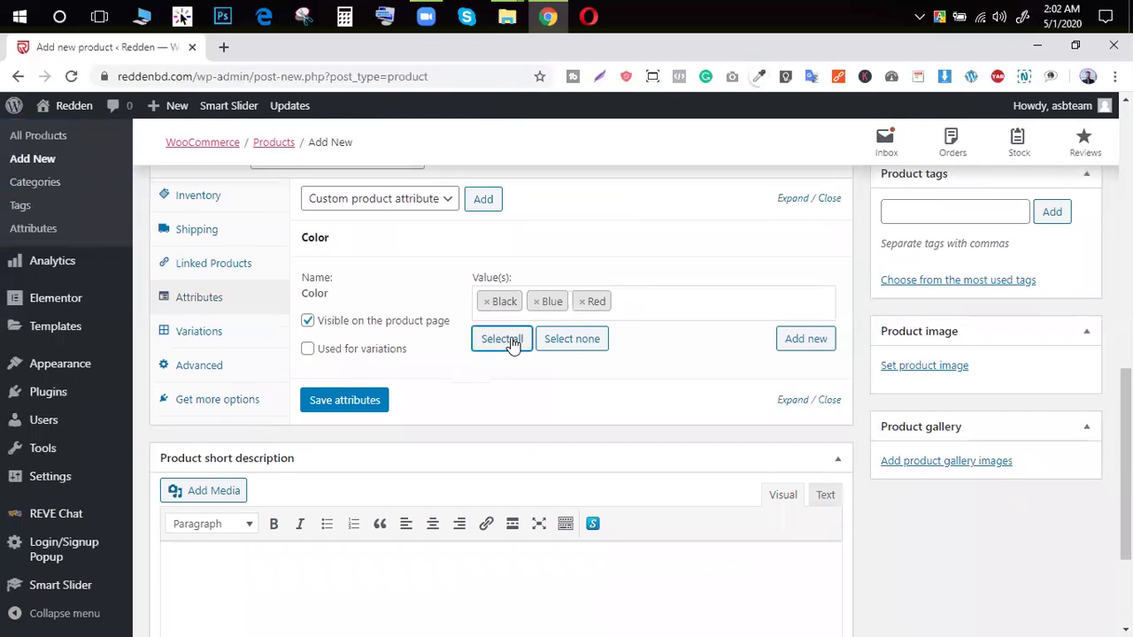
left_click(323, 354)
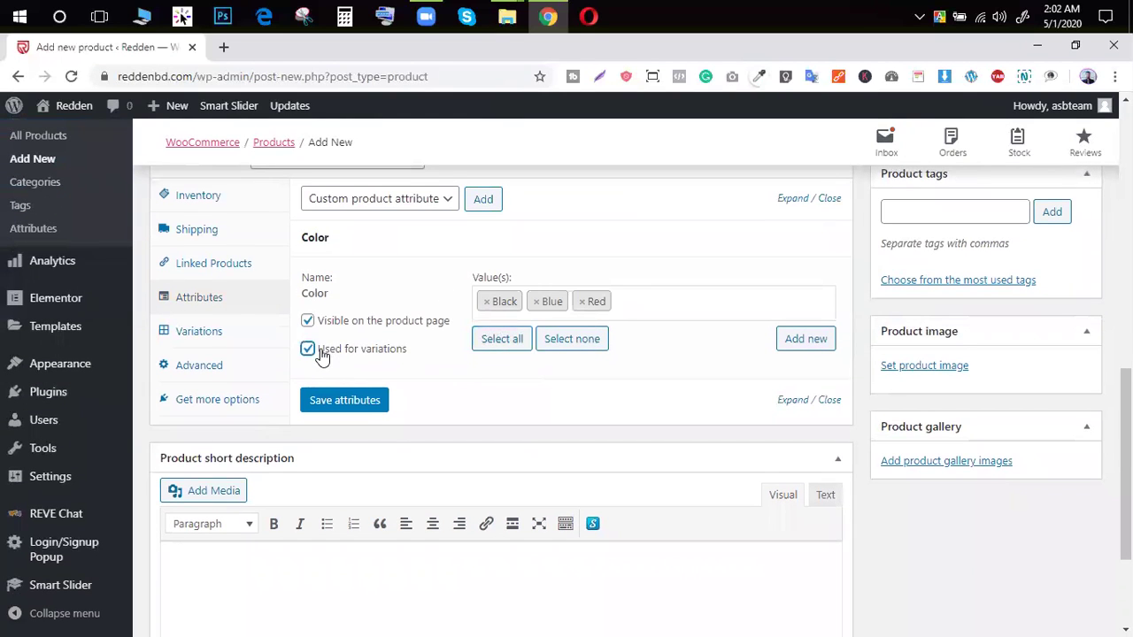
left_click(357, 405)
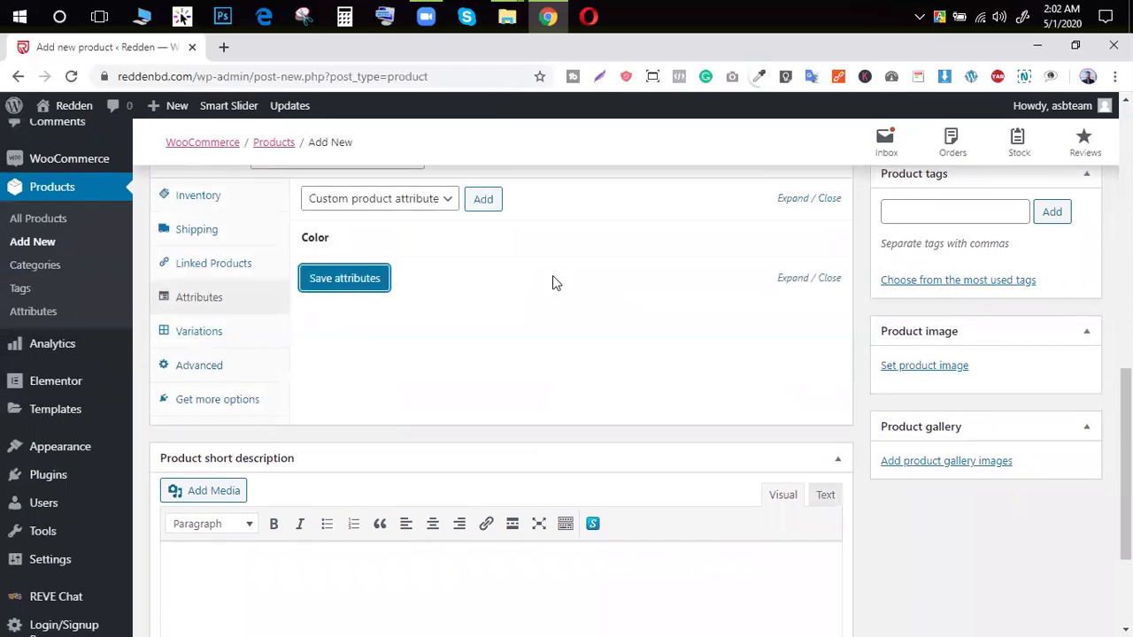
Create the product's variations from all attributes and accept the confirmation.
left_click(237, 331)
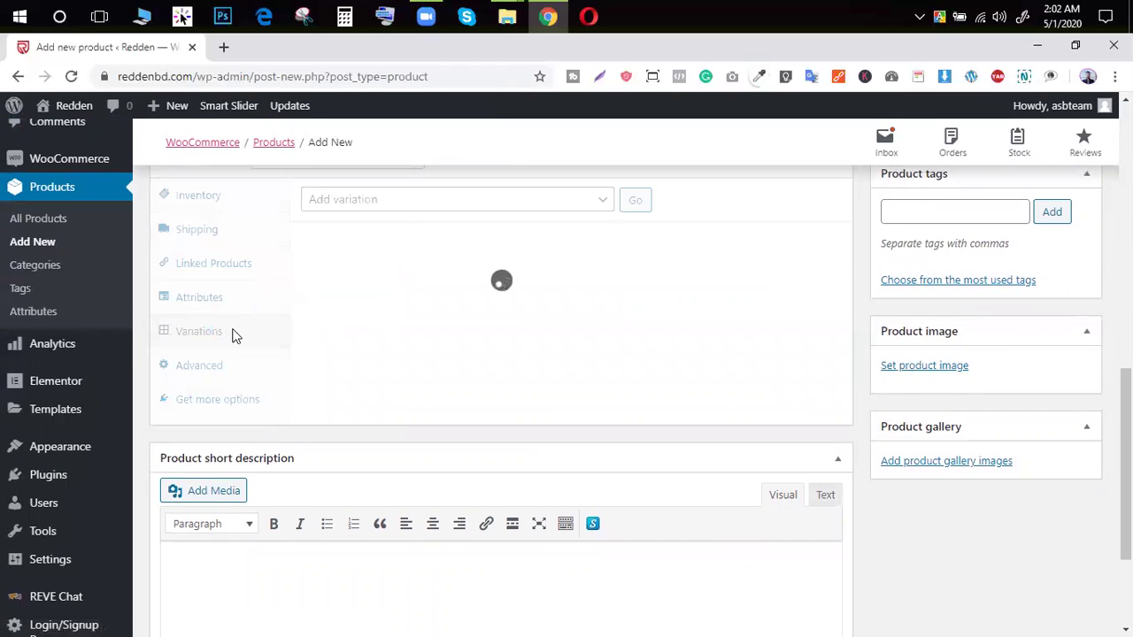
scroll(233, 333, "down", 1)
scroll(356, 292, "up", 2)
left_click(356, 292)
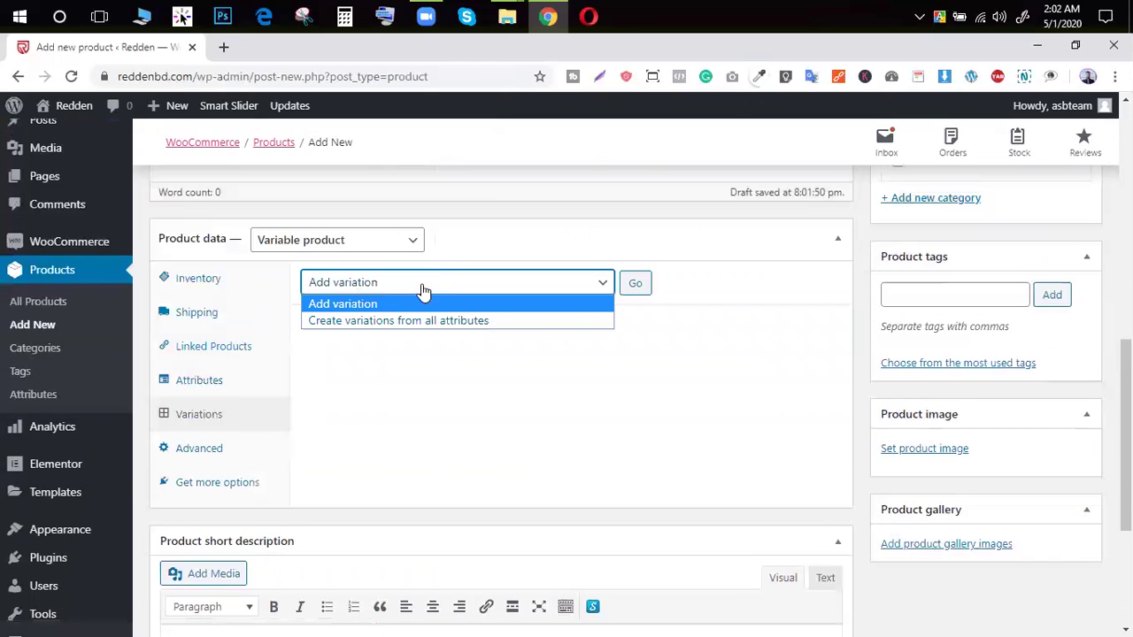
left_click(394, 316)
left_click(636, 283)
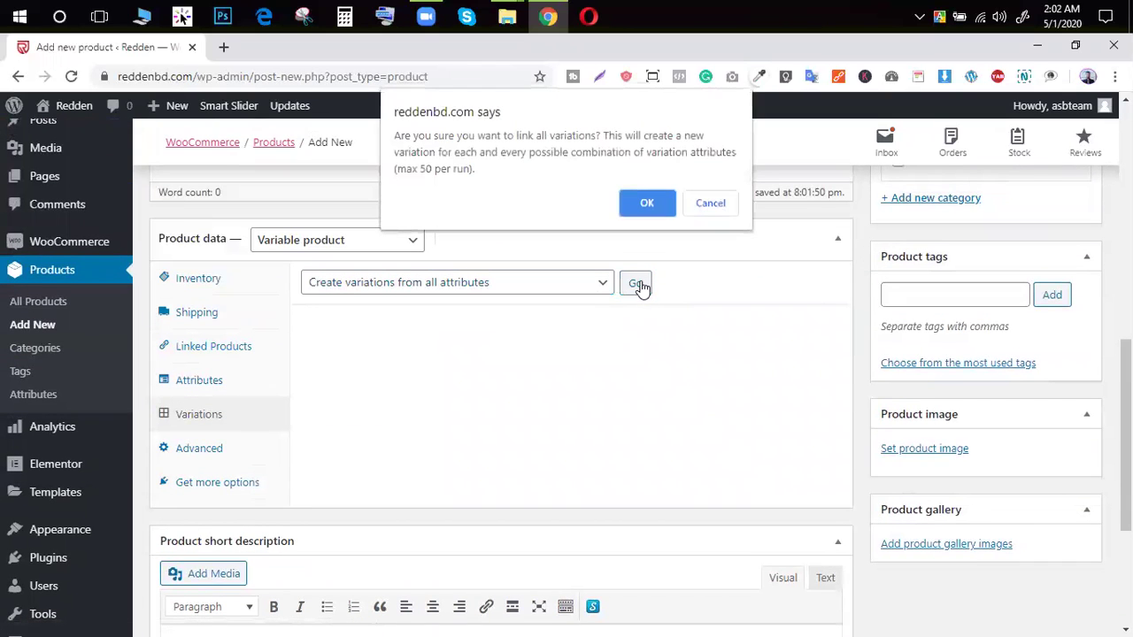
left_click(653, 197)
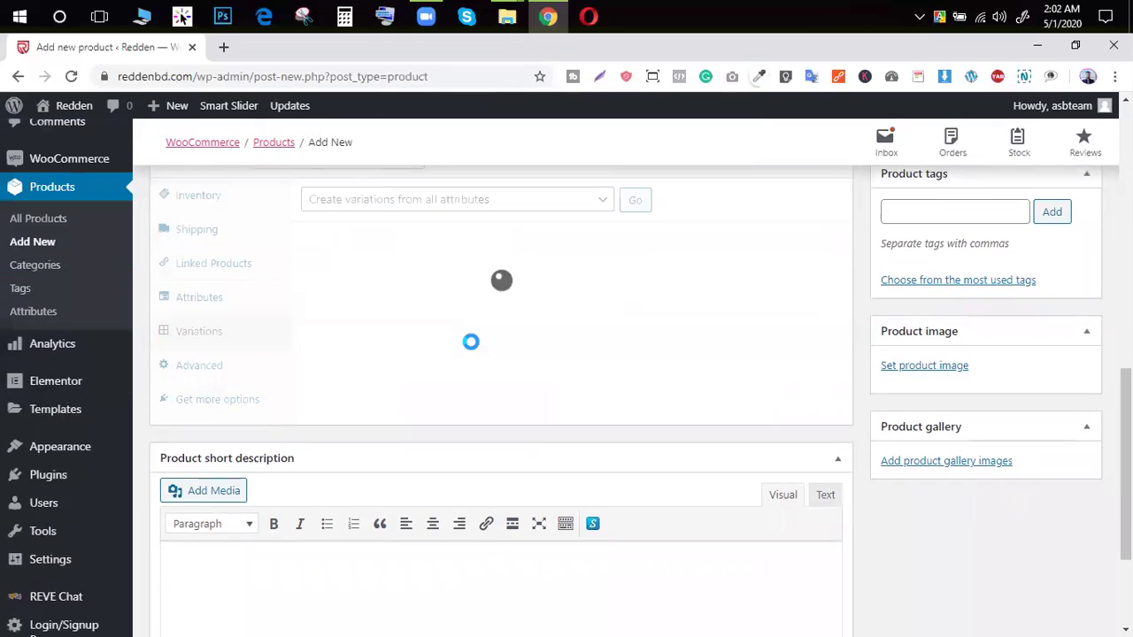
left_click(713, 169)
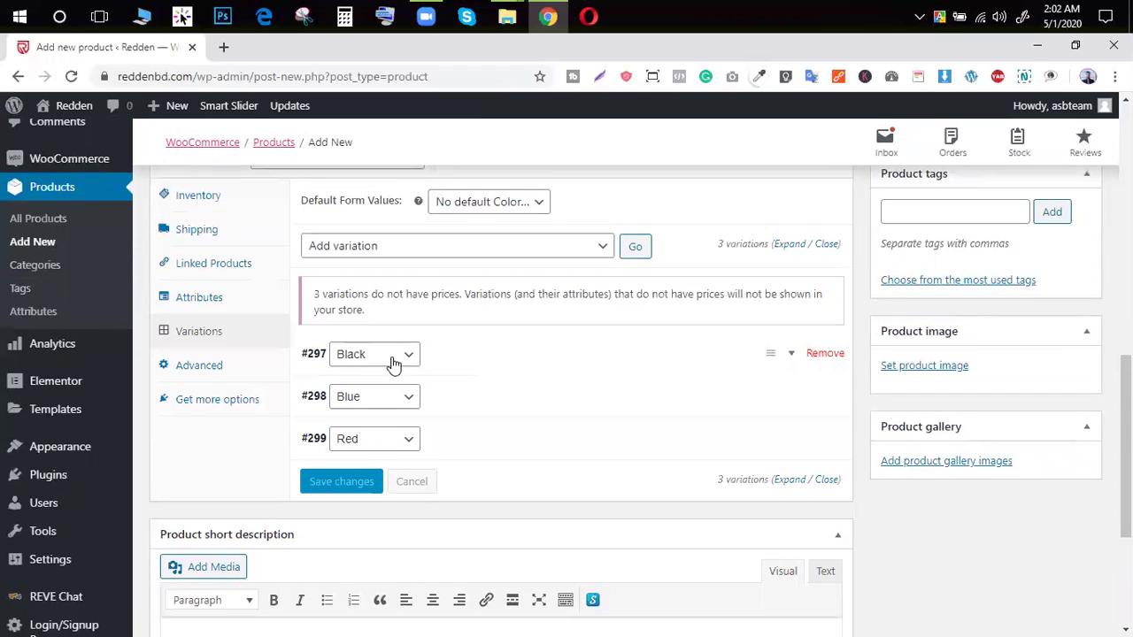
Set the Black variation's regular price to 399.
scroll(554, 417, "down", 1)
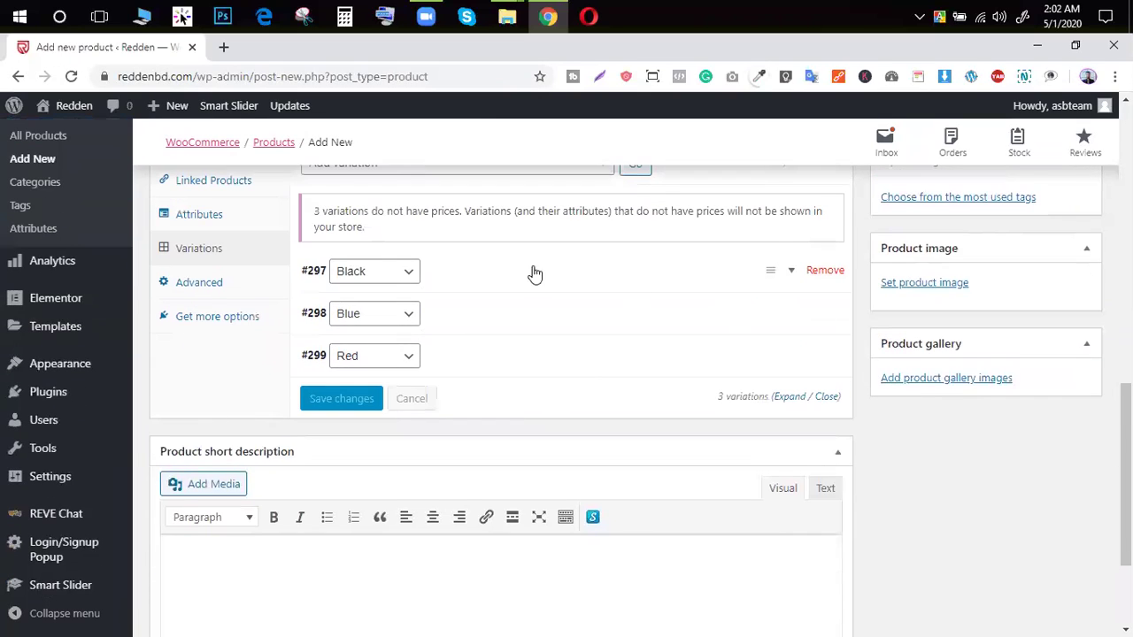
mouse_move(817, 271)
left_click(794, 275)
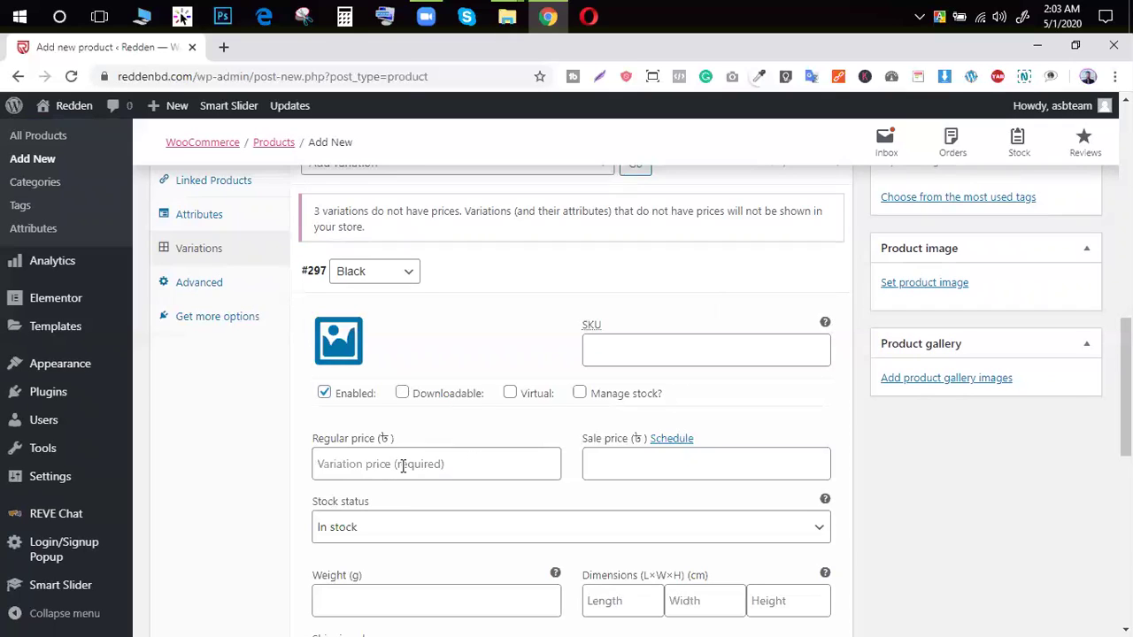
left_click(403, 467)
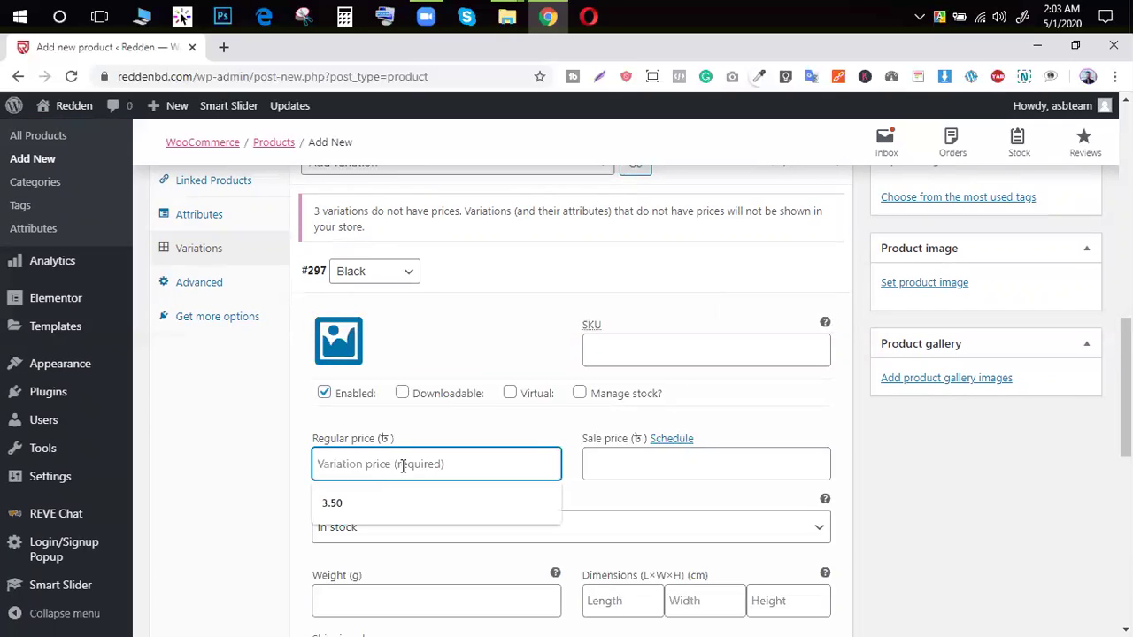
type("399")
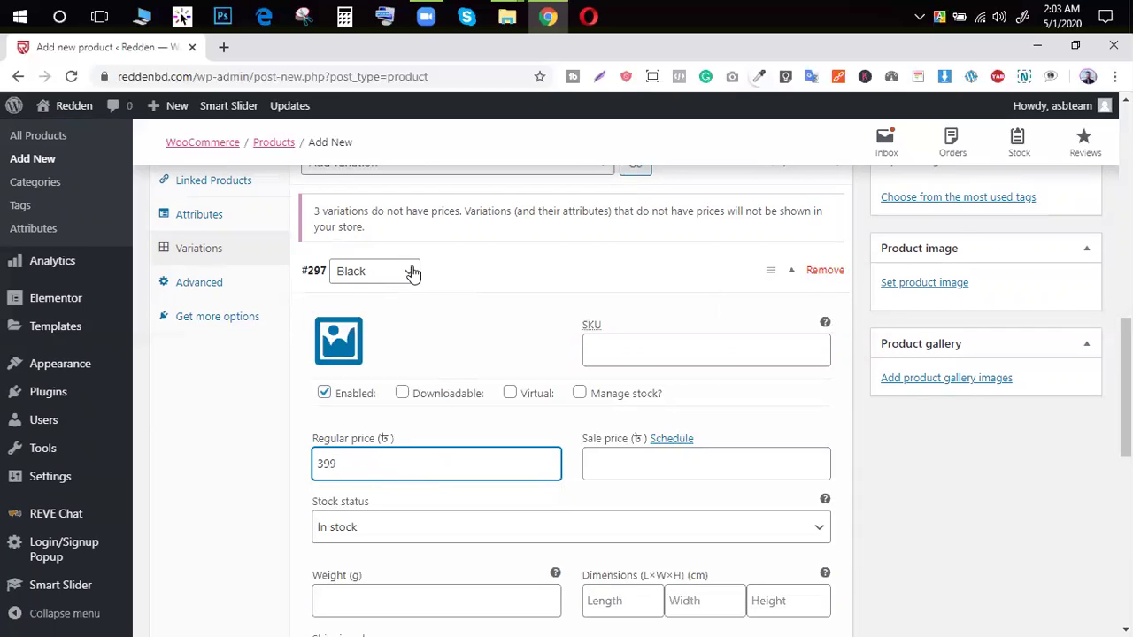
left_click(792, 275)
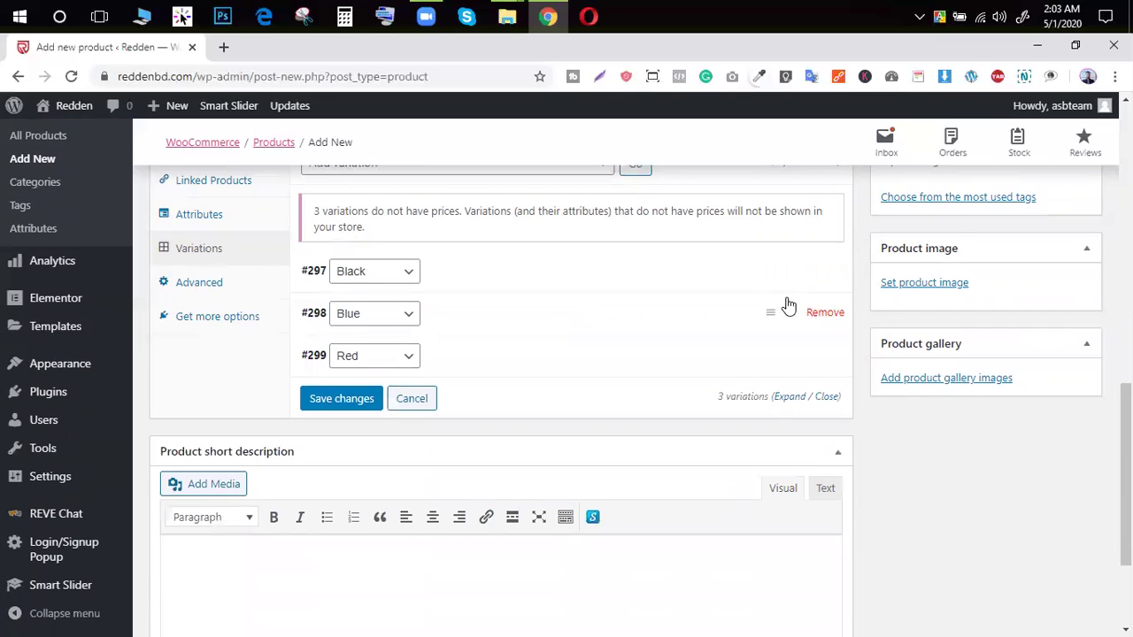
Set the Blue variation's regular price to 499.
left_click(794, 314)
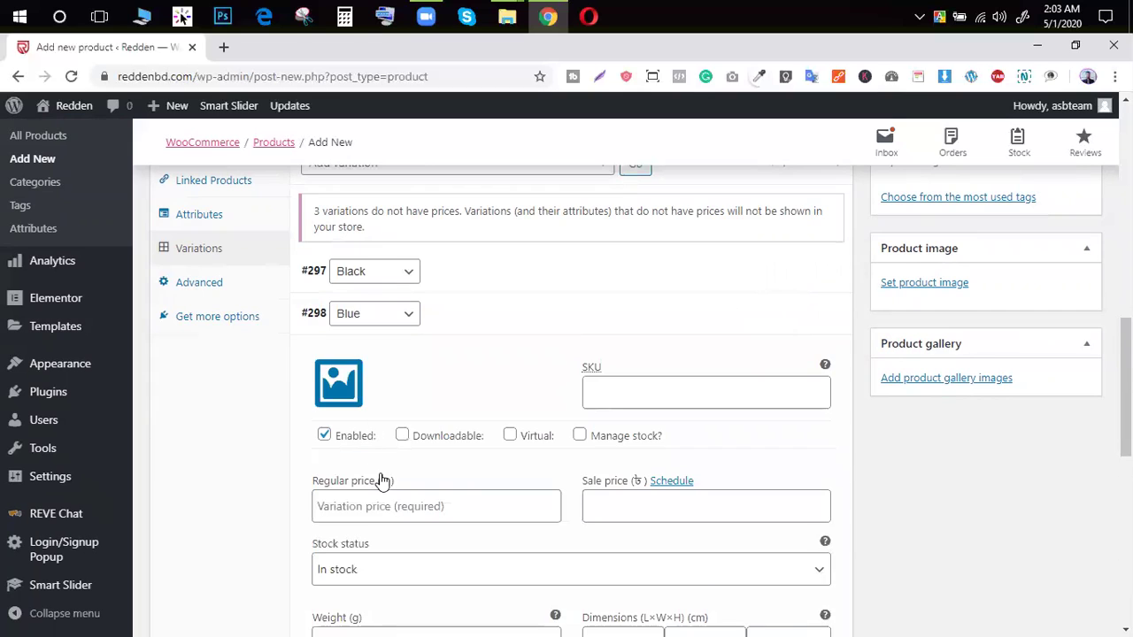
scroll(383, 480, "down", 1)
left_click(387, 431)
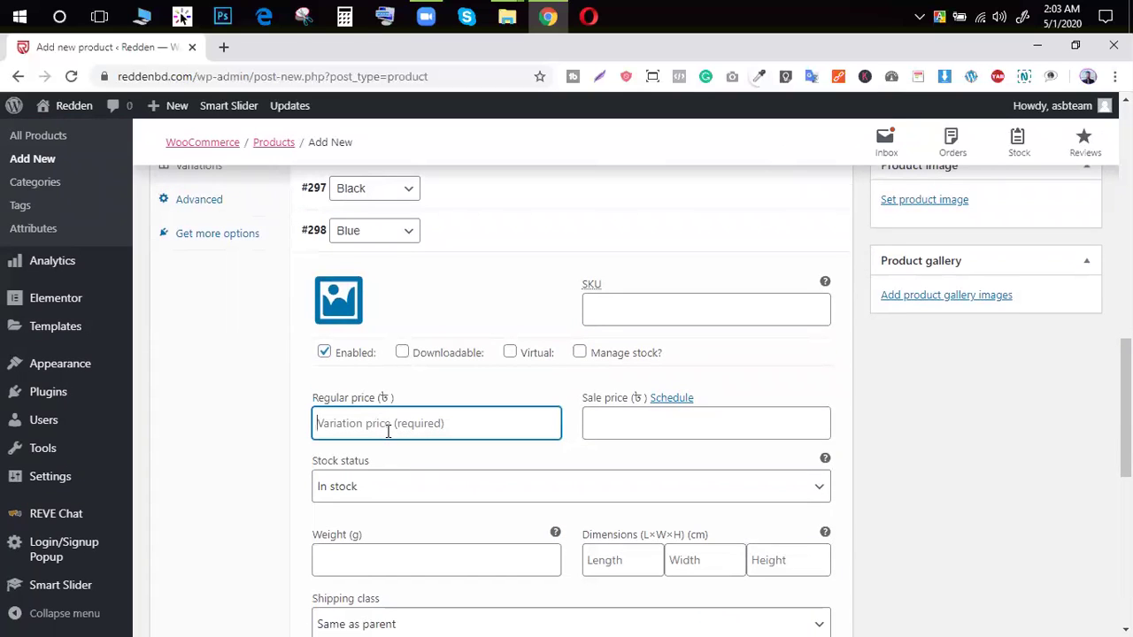
type("499")
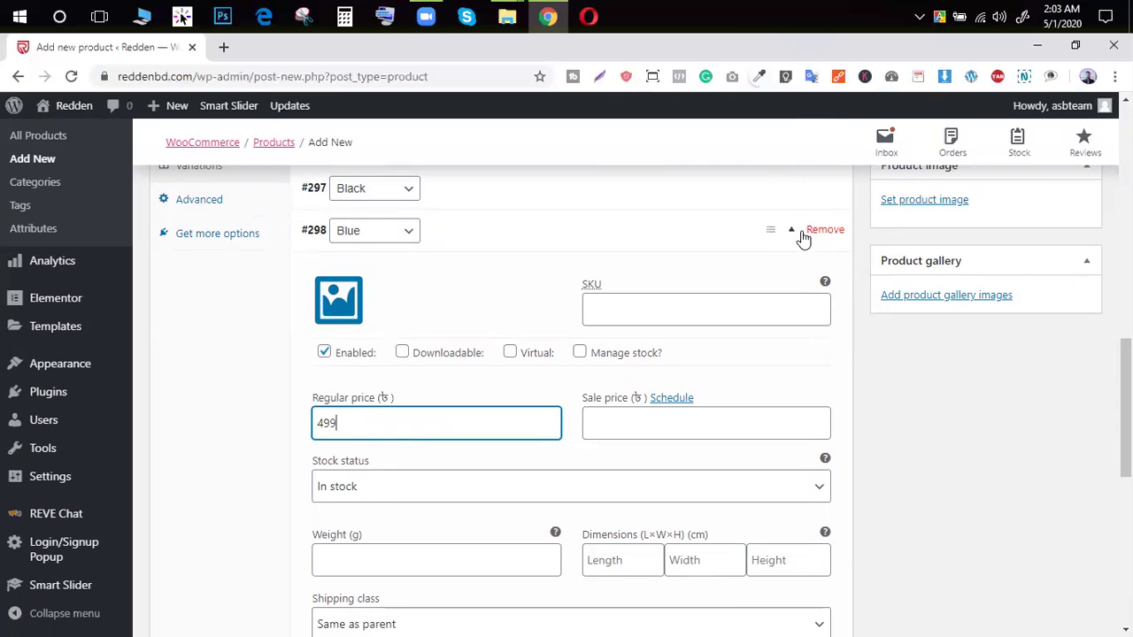
left_click(794, 232)
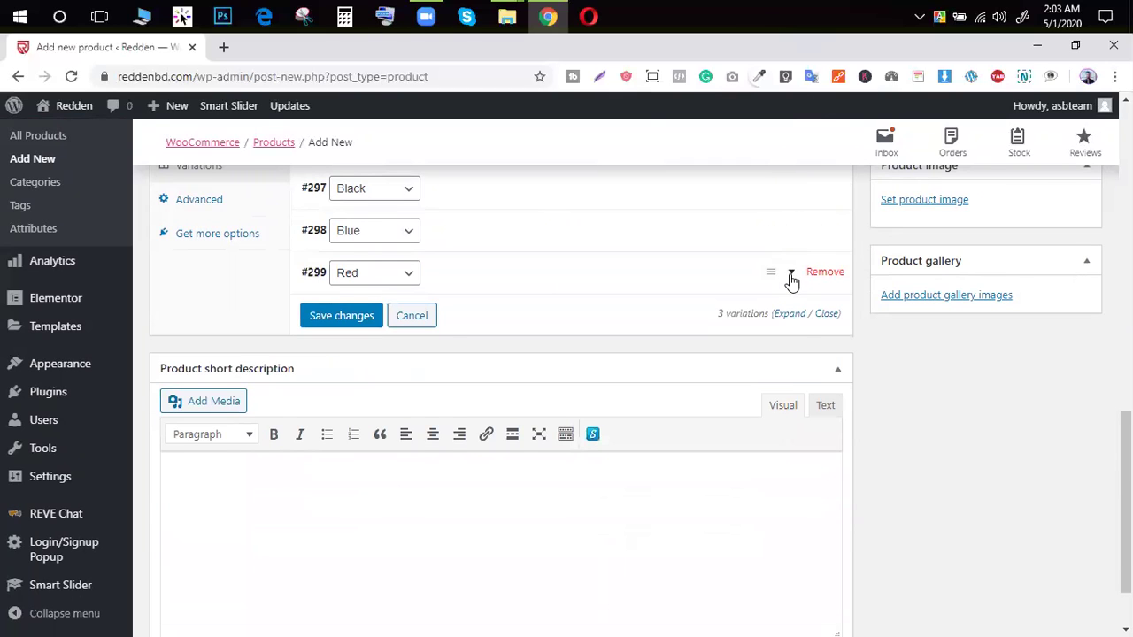
Set the Red variation's regular price to 399.
left_click(791, 274)
left_click(359, 475)
type("4")
key("BackSpace")
type("5")
key("BackSpace")
type("399")
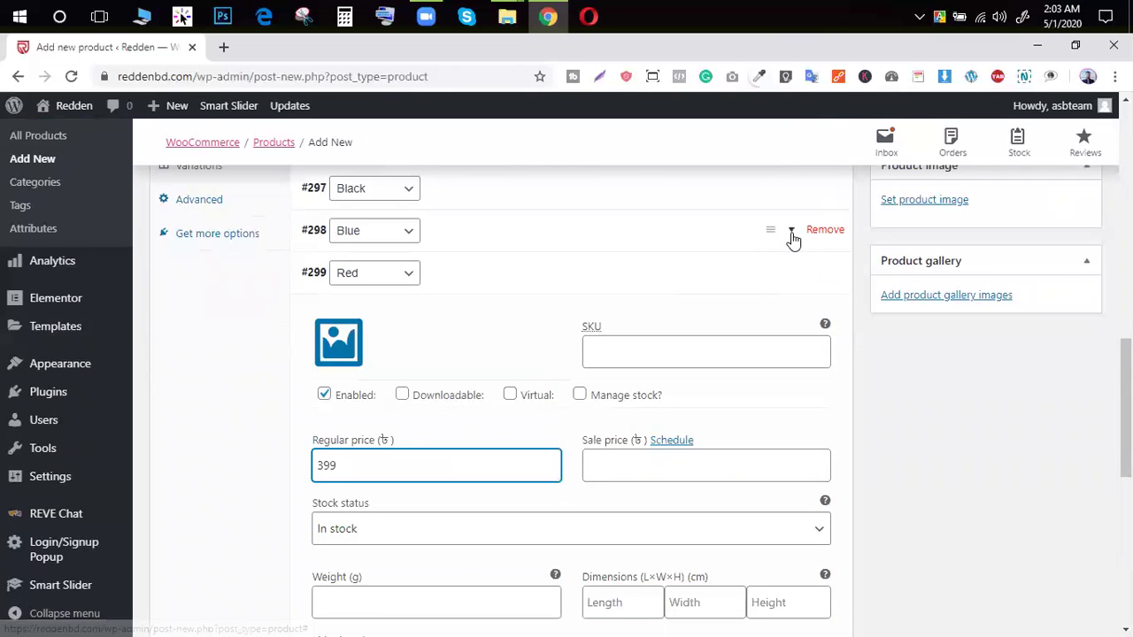
Change the Blue variation's regular price to 399.
left_click(791, 237)
double_click(355, 423)
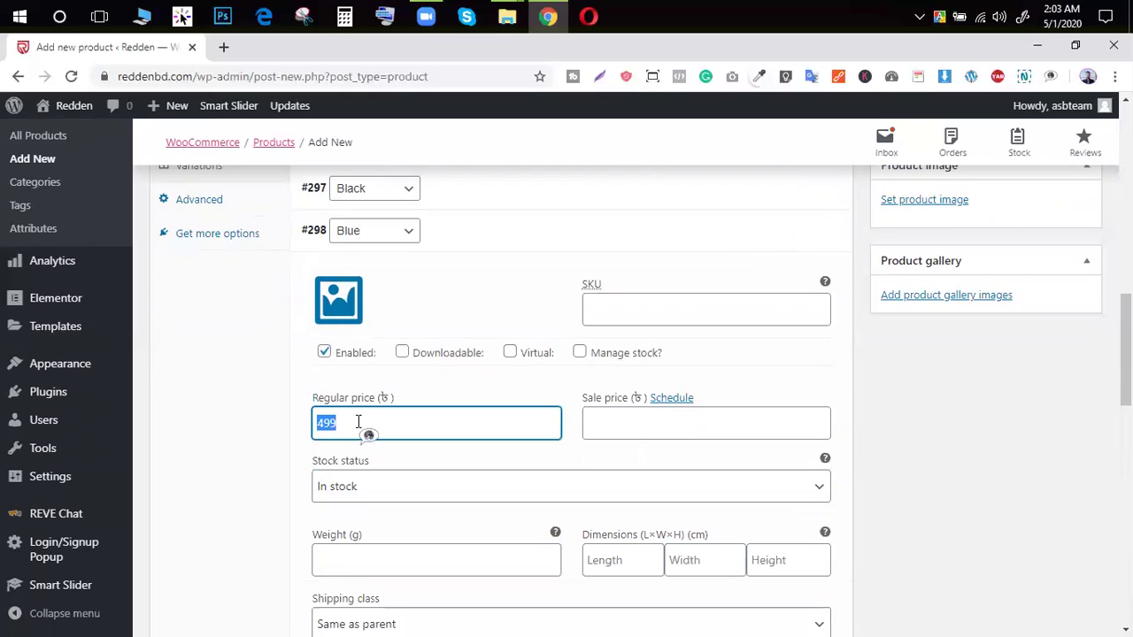
type("399")
left_click(794, 243)
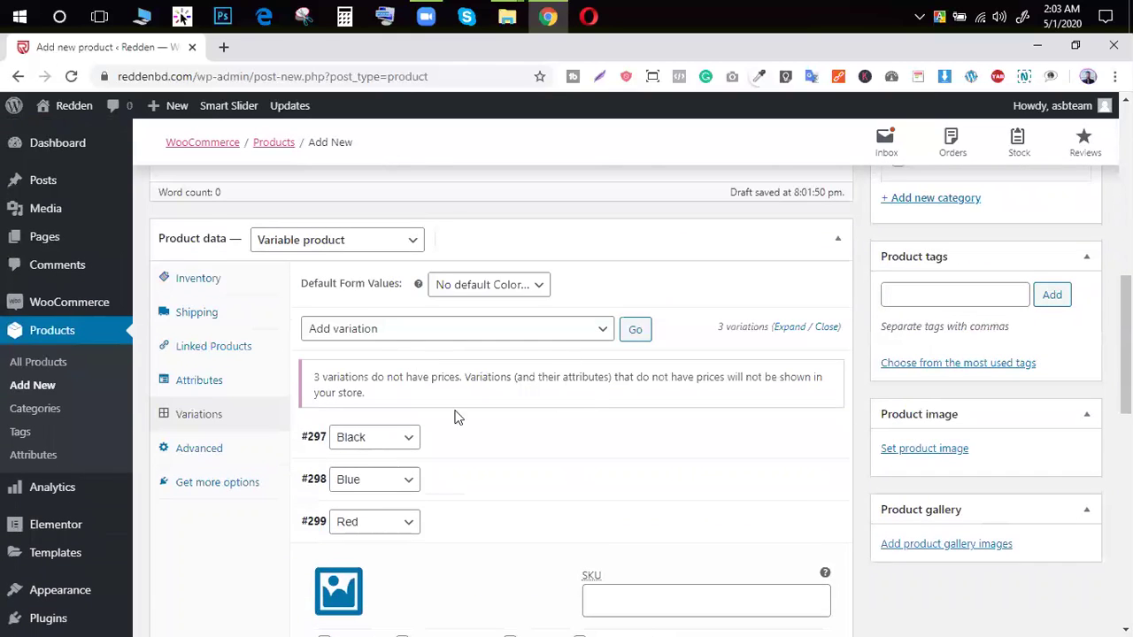
Add the existing Size attribute to the product's attributes.
left_click(196, 385)
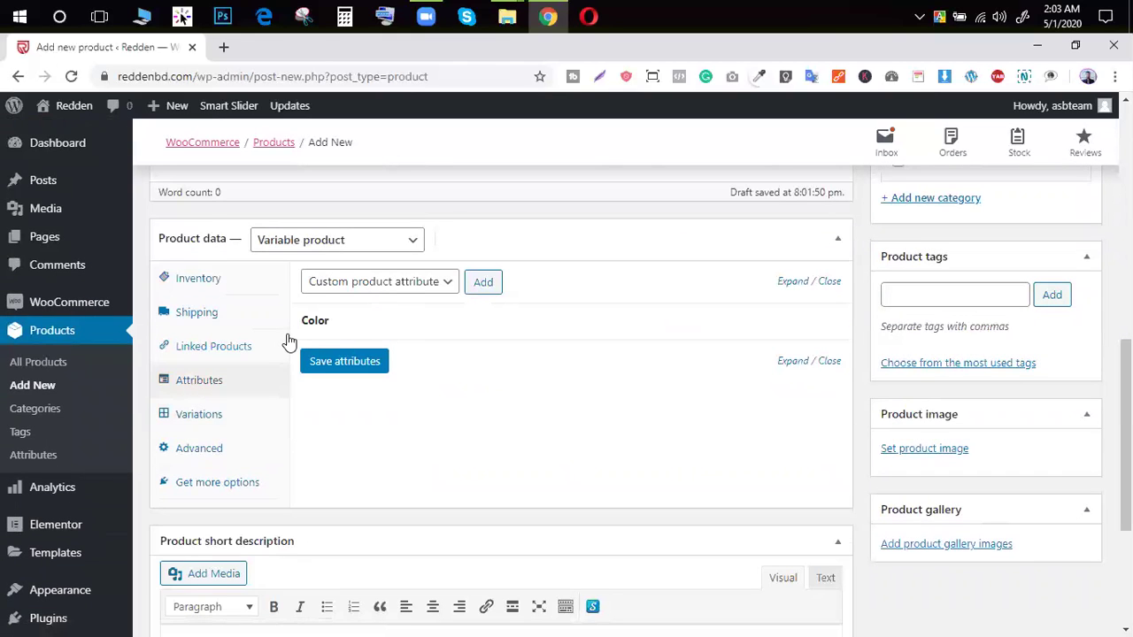
left_click(367, 283)
left_click(358, 332)
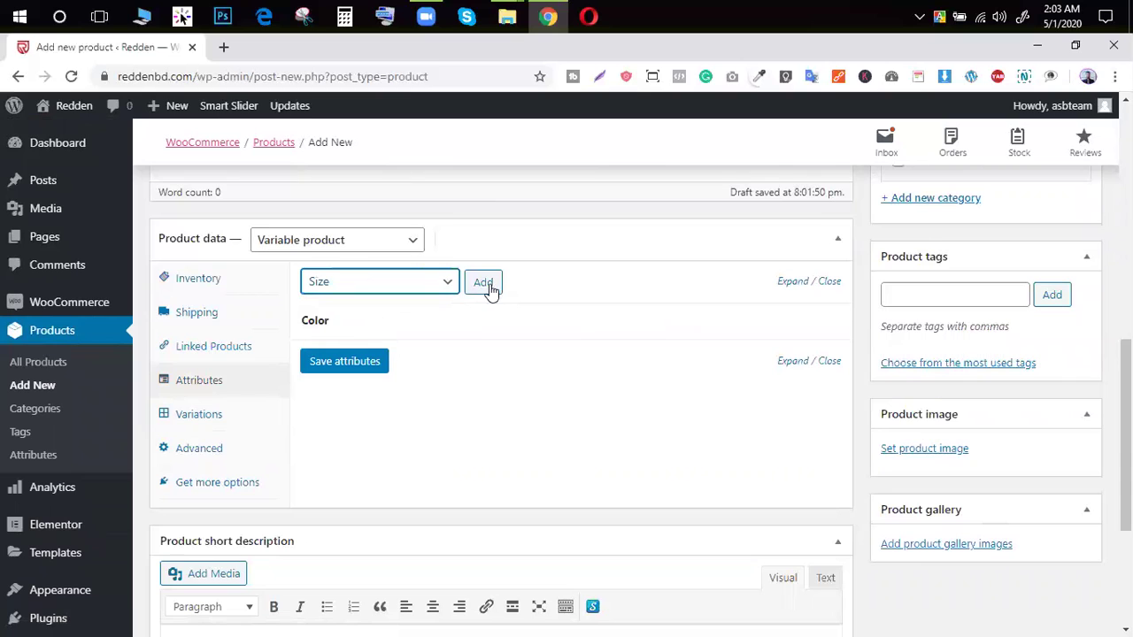
left_click(485, 285)
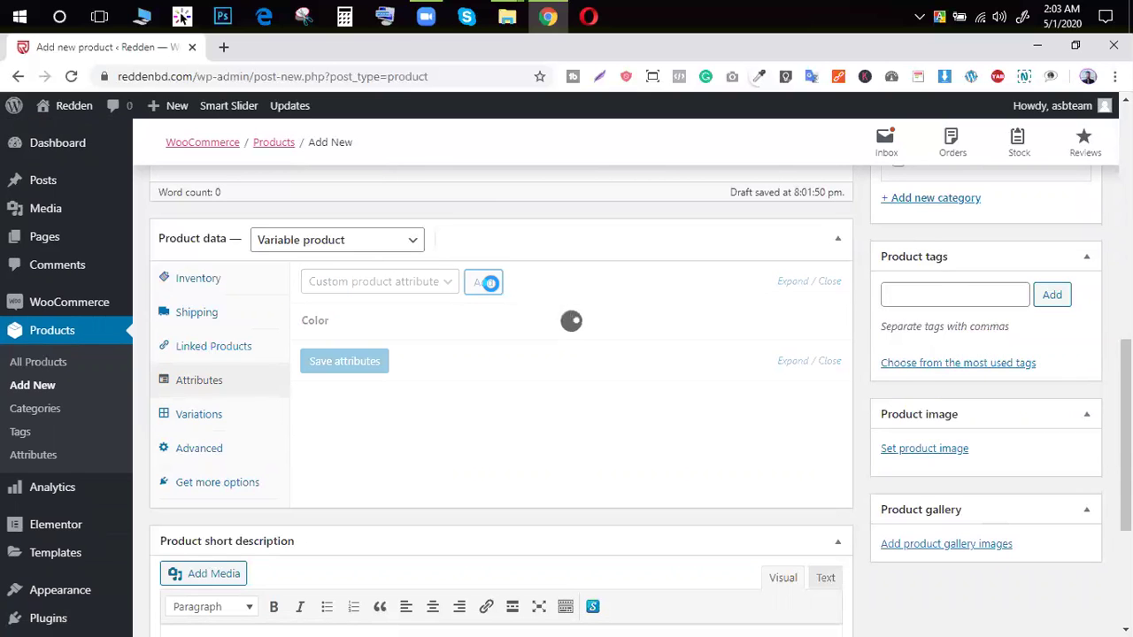
scroll(491, 284, "down", 2)
scroll(490, 288, "up", 2)
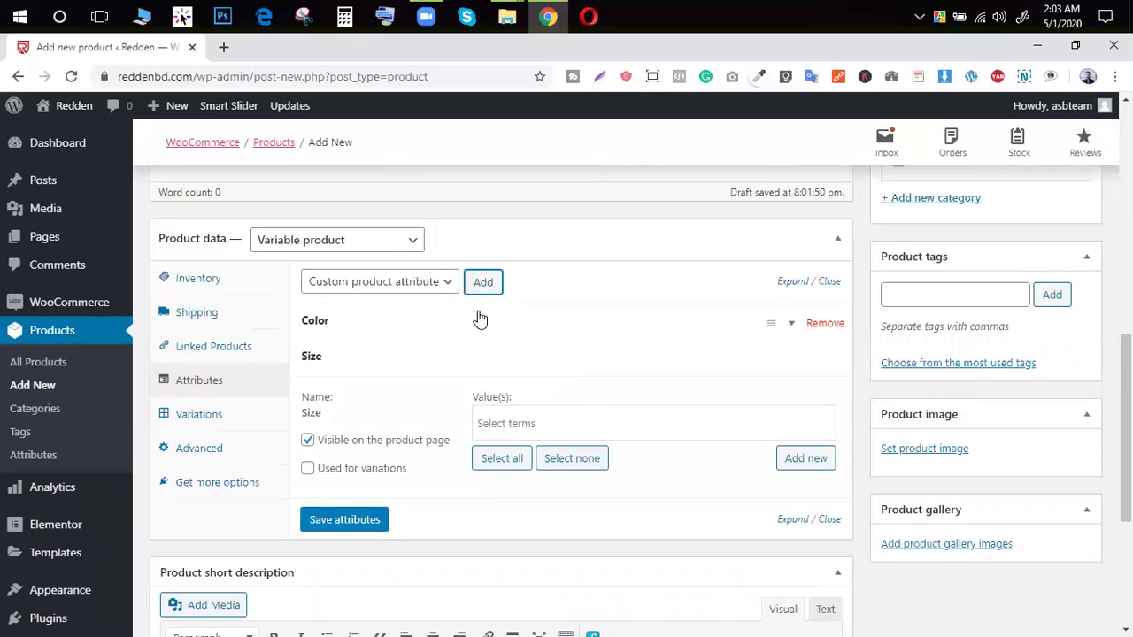
Include all Size terms (L, M, XL, XXL), enable the attribute for variations and save the attributes.
scroll(479, 317, "down", 2)
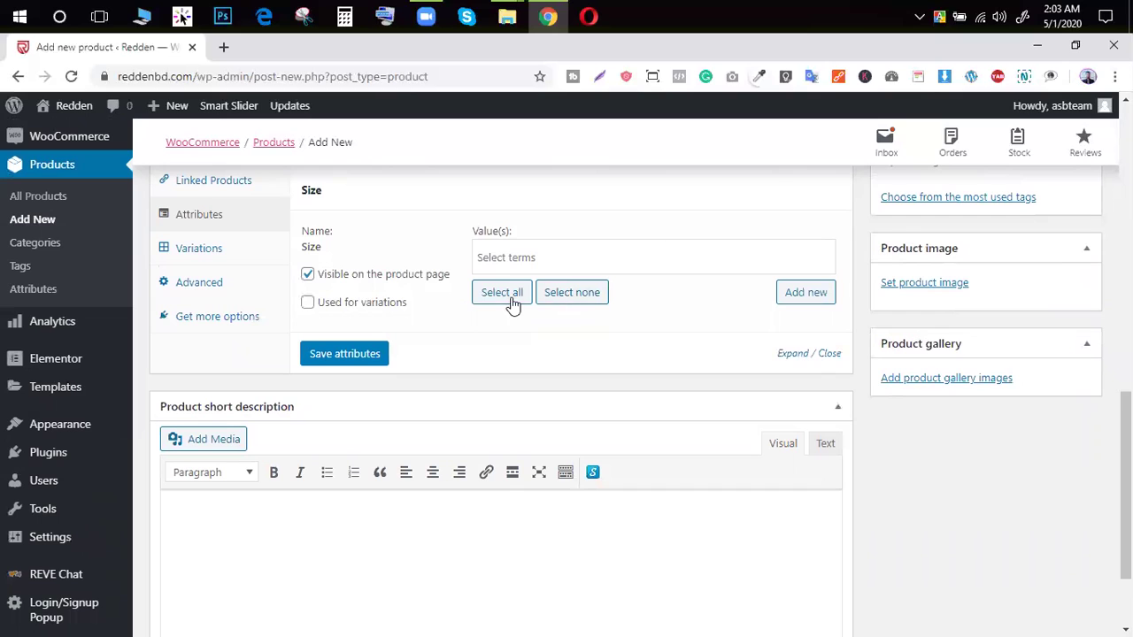
left_click(503, 301)
left_click(336, 303)
left_click(339, 354)
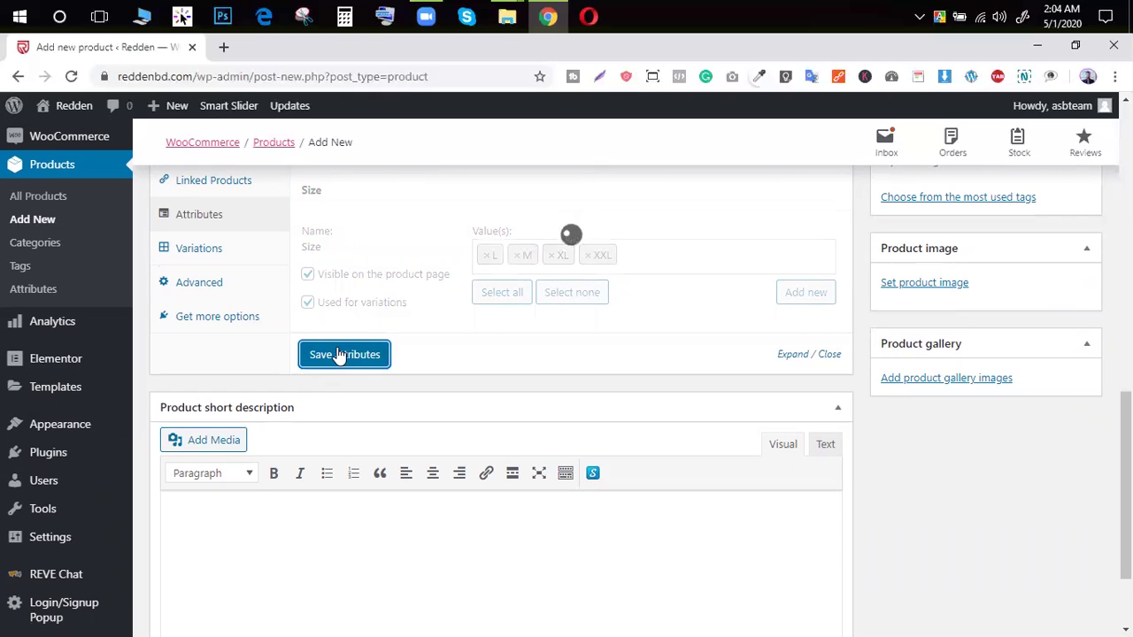
Return to the product's variations and choose the bulk action that creates variations from all attributes.
scroll(266, 349, "up", 1)
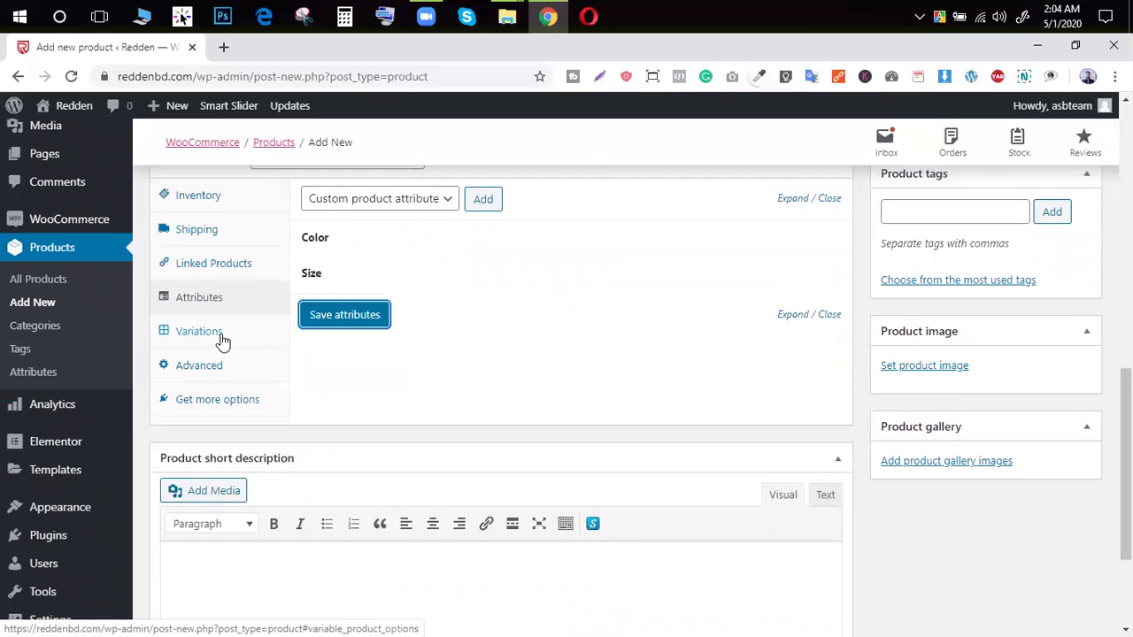
left_click(223, 336)
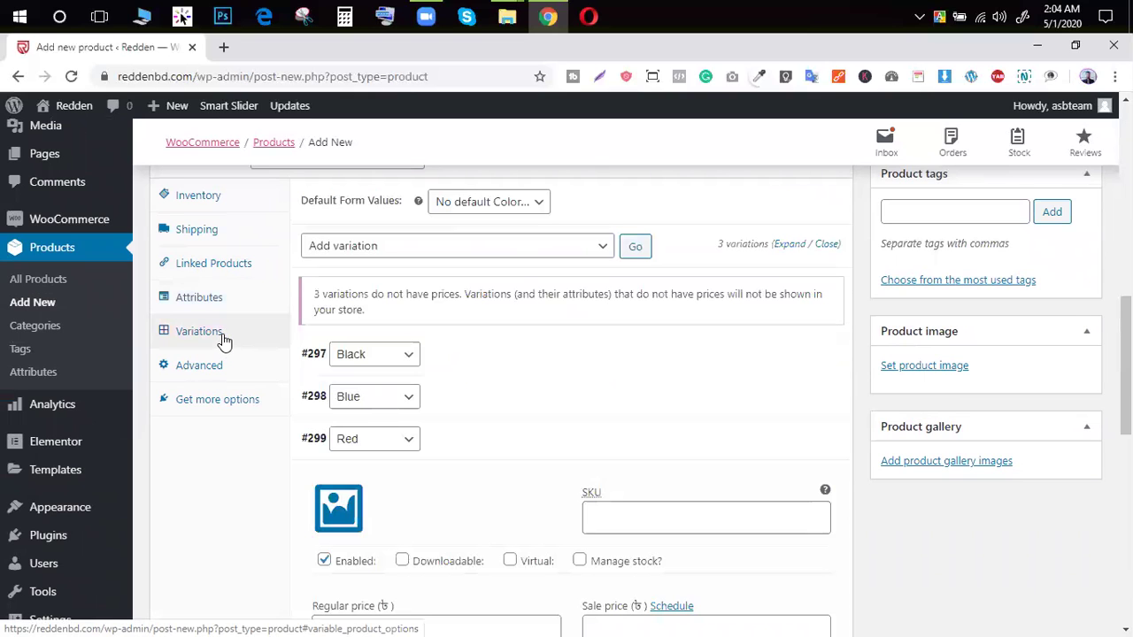
left_click(401, 252)
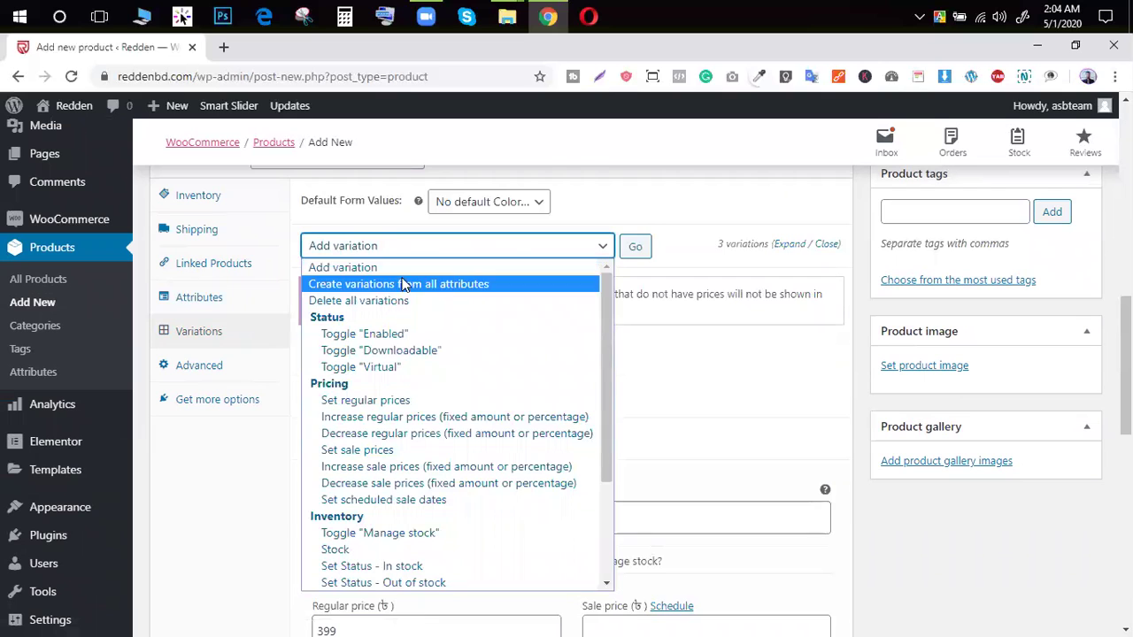
left_click(399, 284)
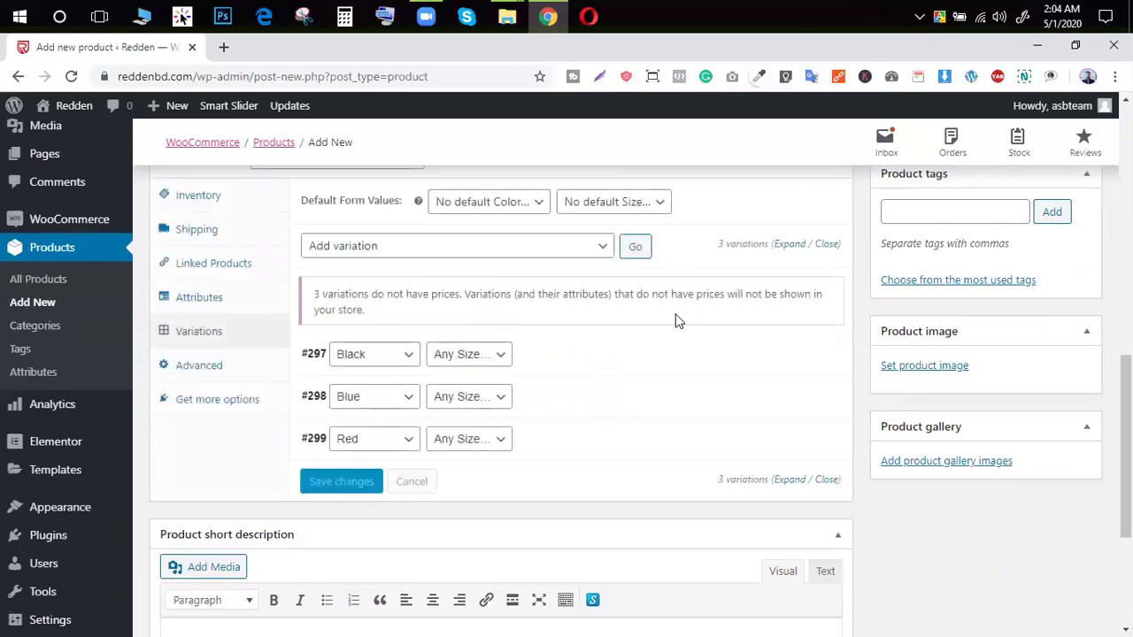
Examine the default Color and Size form values and the available bulk variation actions.
left_click(614, 206)
left_click(614, 208)
left_click(614, 209)
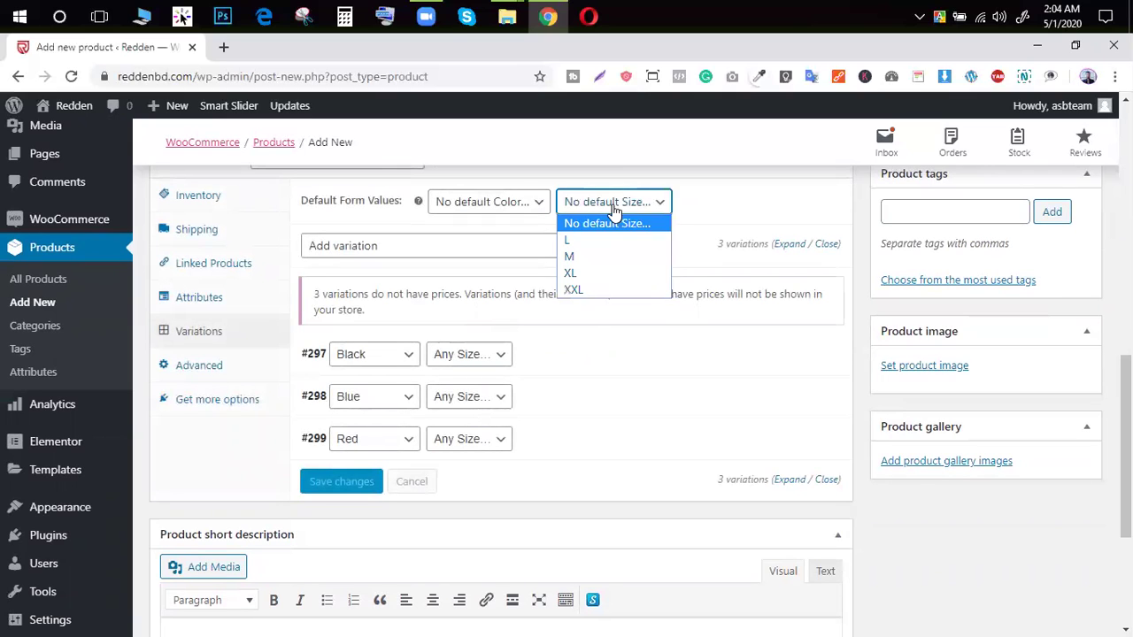
left_click(614, 208)
left_click(521, 205)
left_click(522, 208)
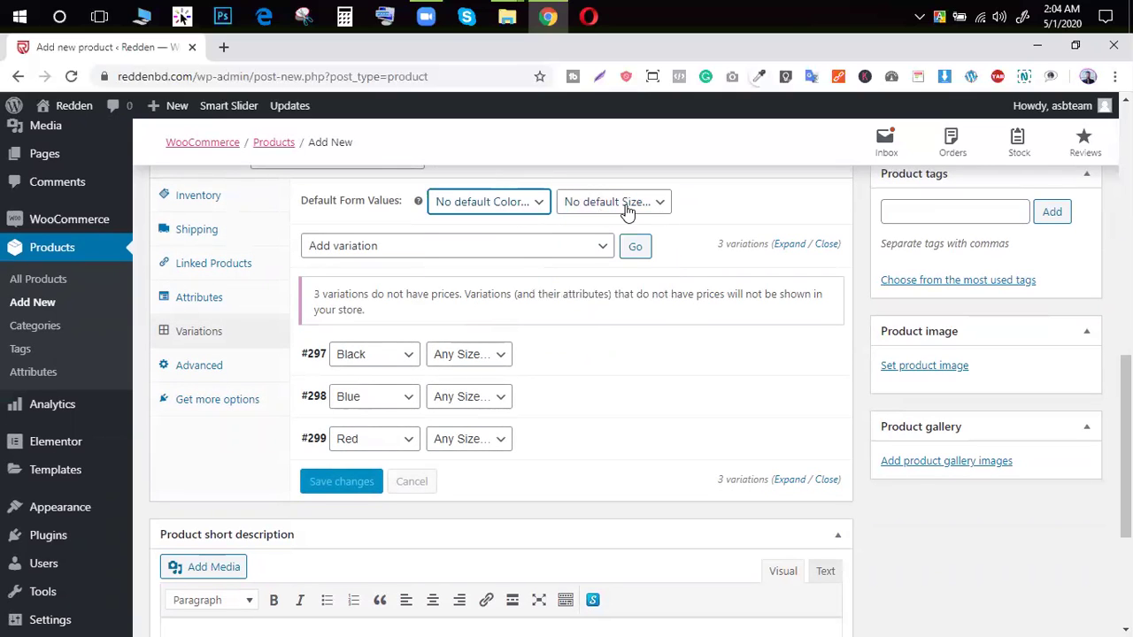
left_click(514, 248)
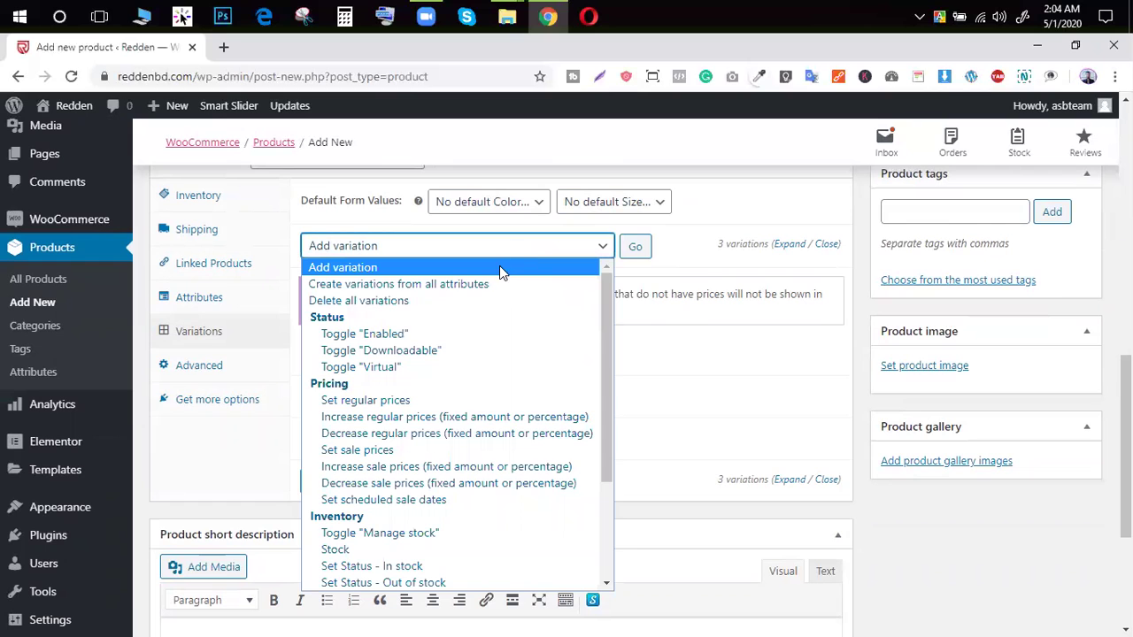
left_click(701, 278)
scroll(635, 318, "down", 1)
scroll(632, 317, "up", 2)
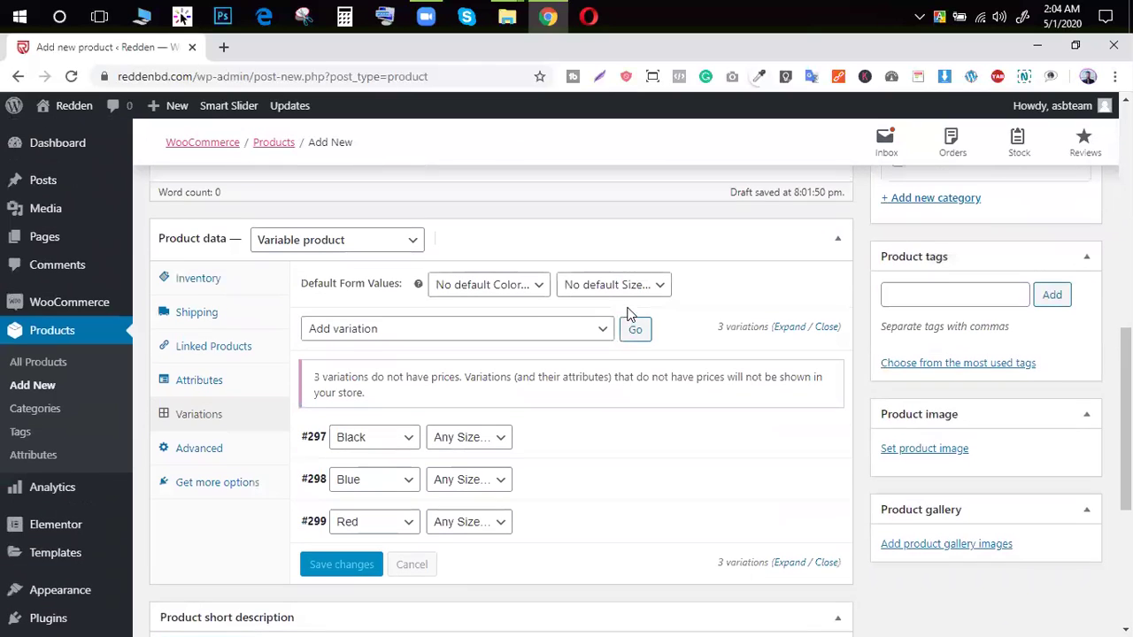
left_click(610, 288)
left_click(597, 322)
left_click(596, 292)
left_click(598, 307)
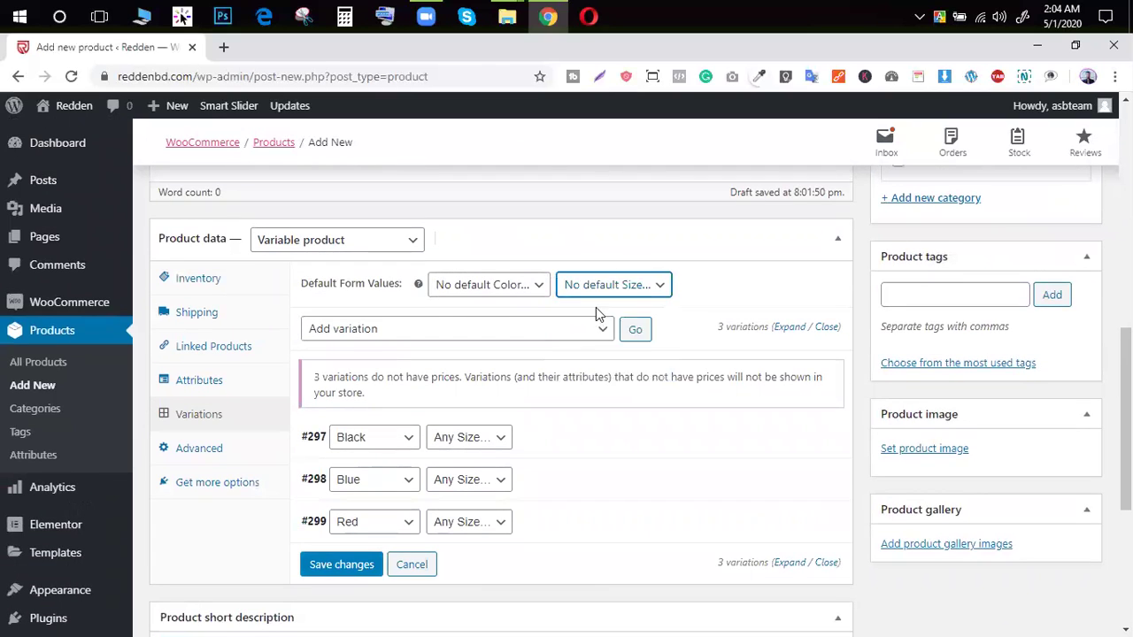
Generate variations for every Color and Size combination from all attributes and accept the confirmations.
left_click(435, 326)
left_click(410, 370)
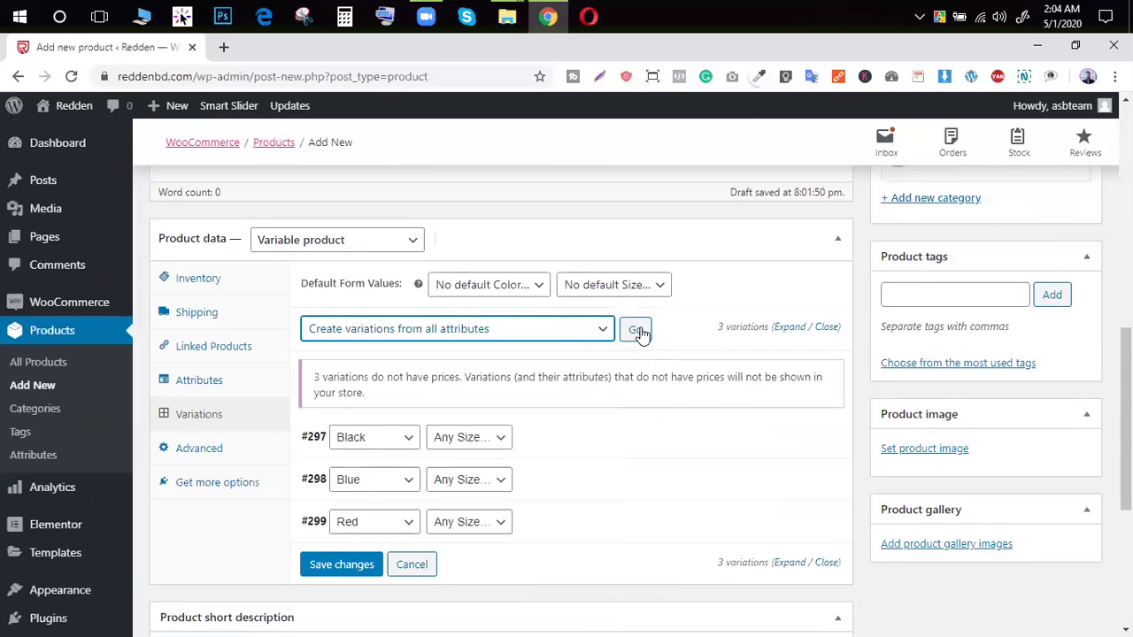
left_click(637, 330)
left_click(647, 169)
left_click(647, 203)
scroll(535, 337, "down", 2)
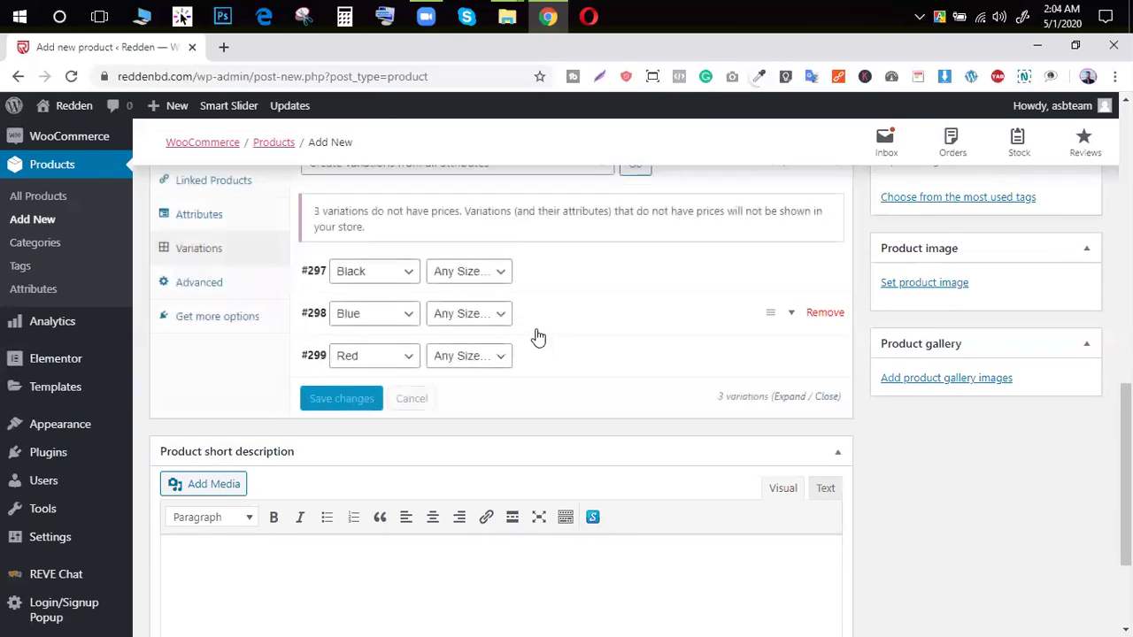
scroll(535, 336, "up", 1)
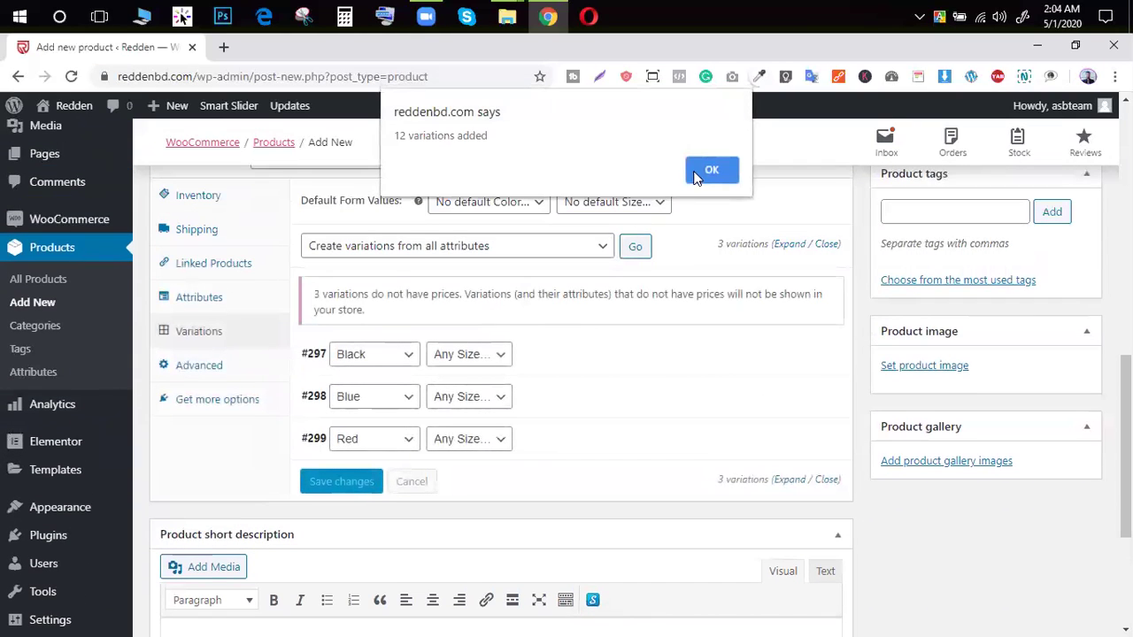
left_click(710, 171)
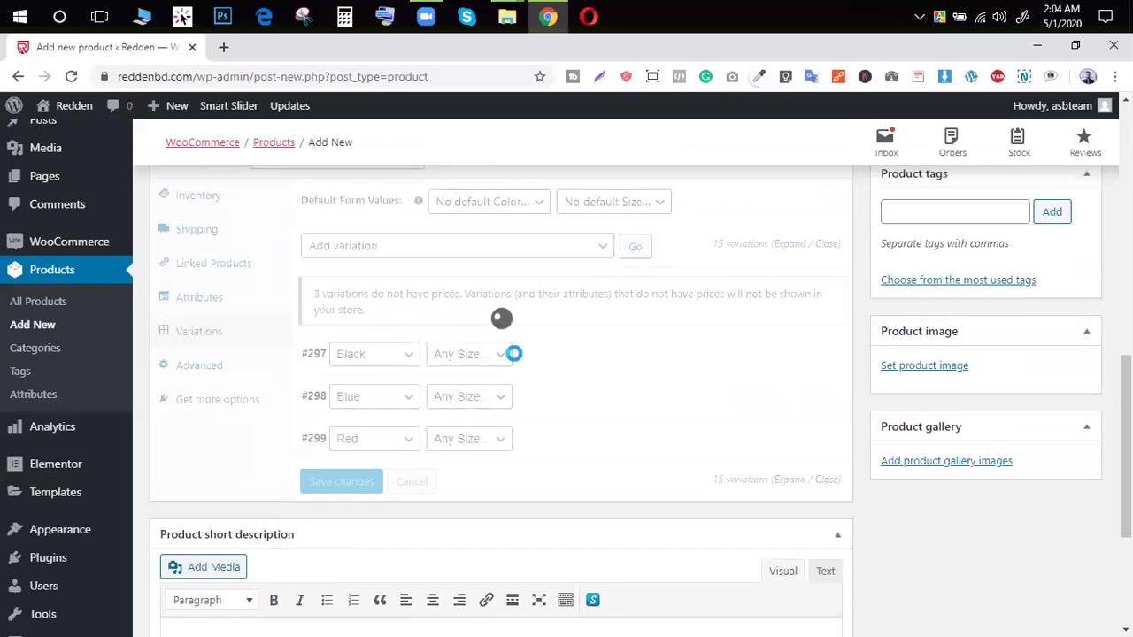
scroll(510, 358, "down", 5)
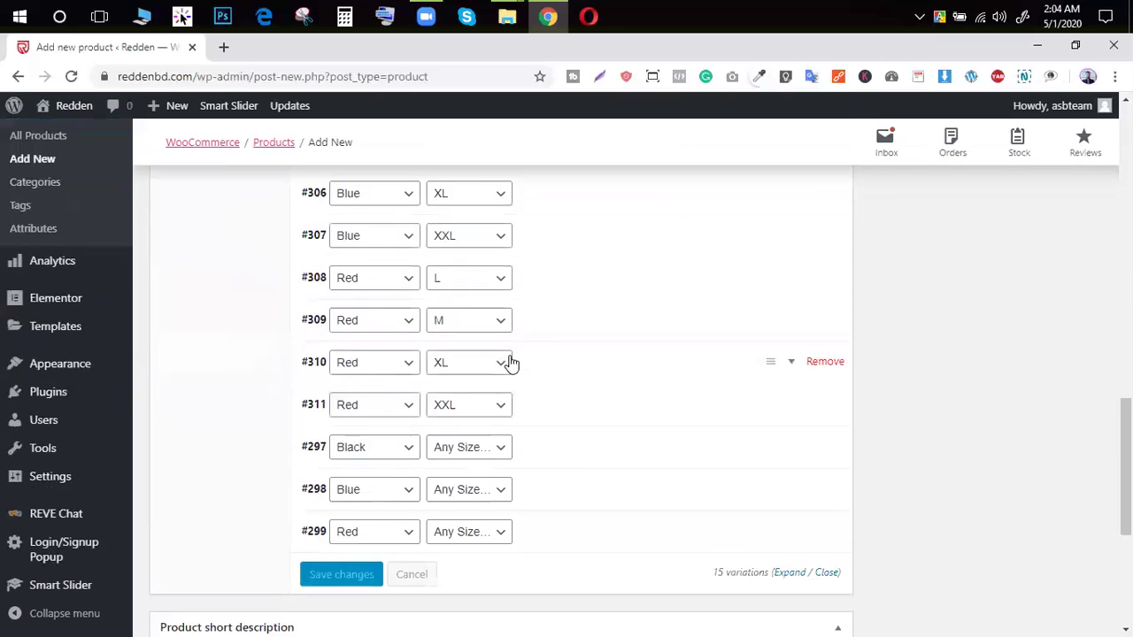
scroll(511, 363, "down", 4)
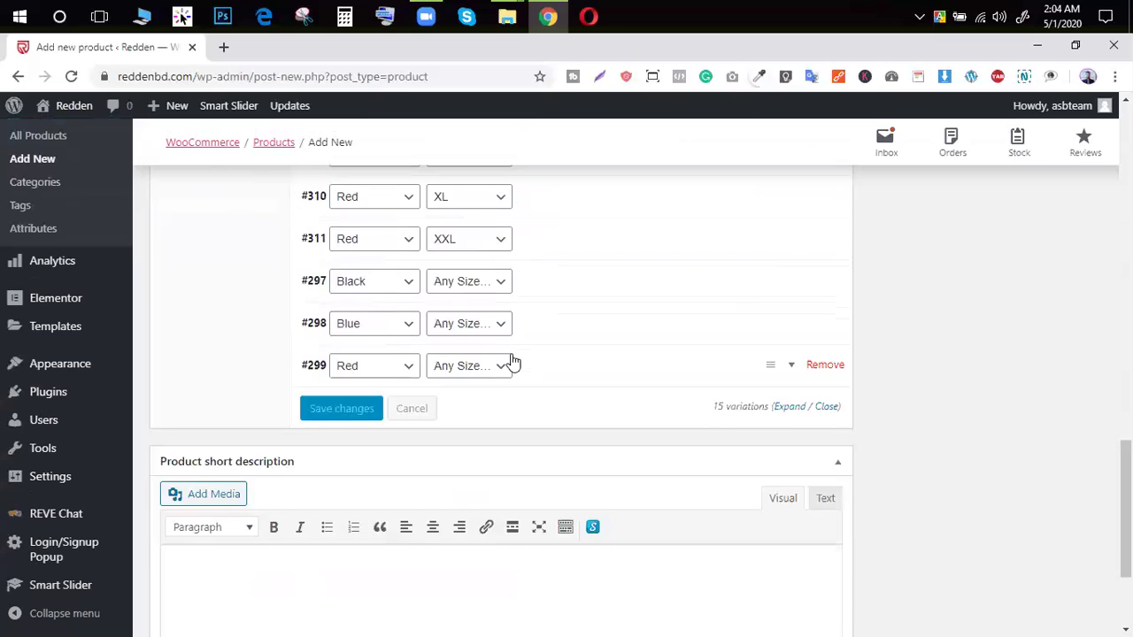
scroll(511, 361, "up", 7)
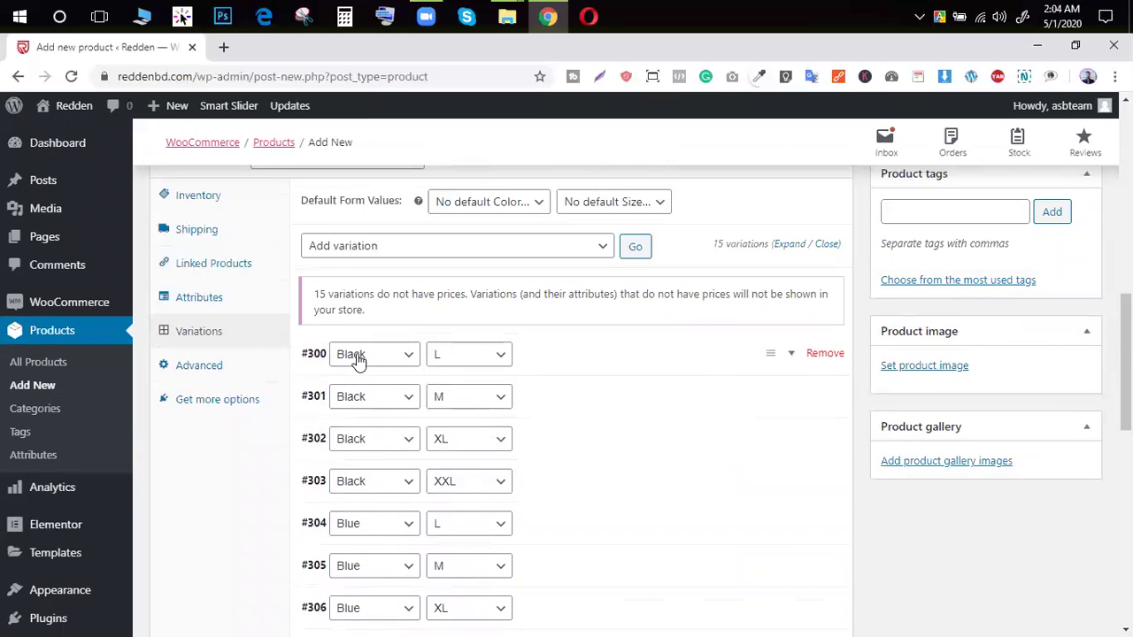
scroll(361, 360, "down", 2)
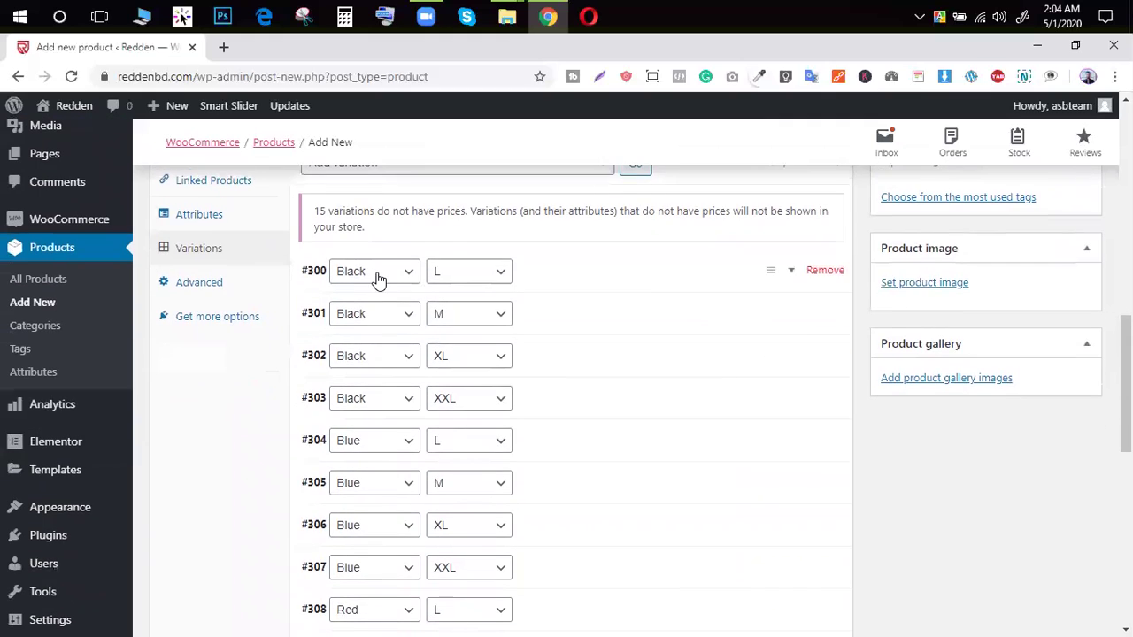
Review the generated variations, then remove the Red XXL variation and confirm its removal.
scroll(372, 296, "up", 2)
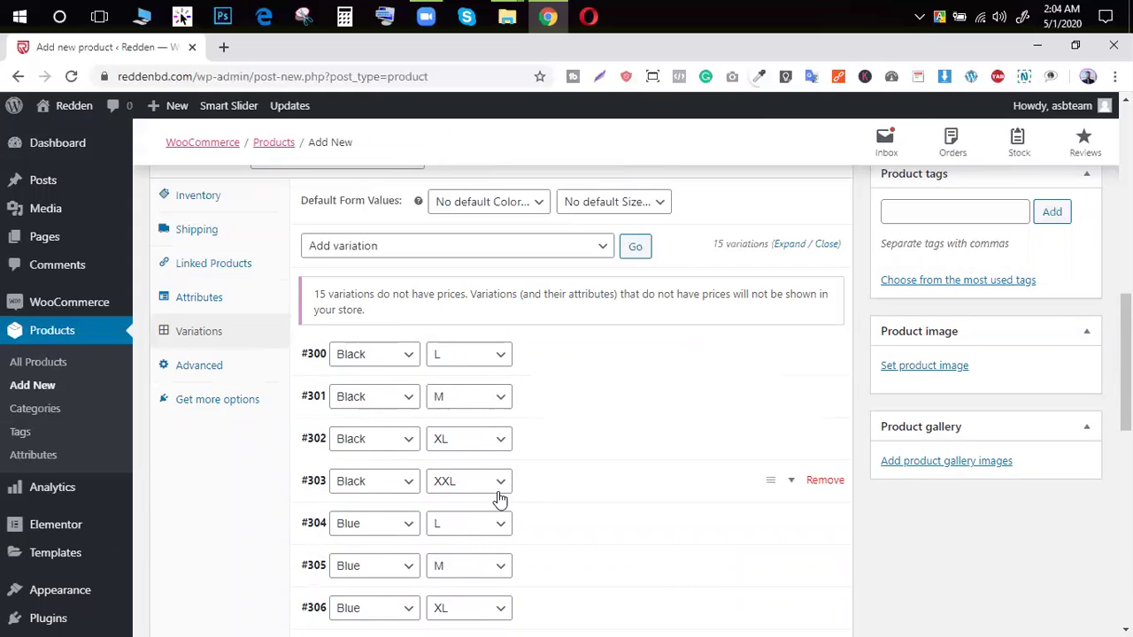
scroll(498, 500, "down", 4)
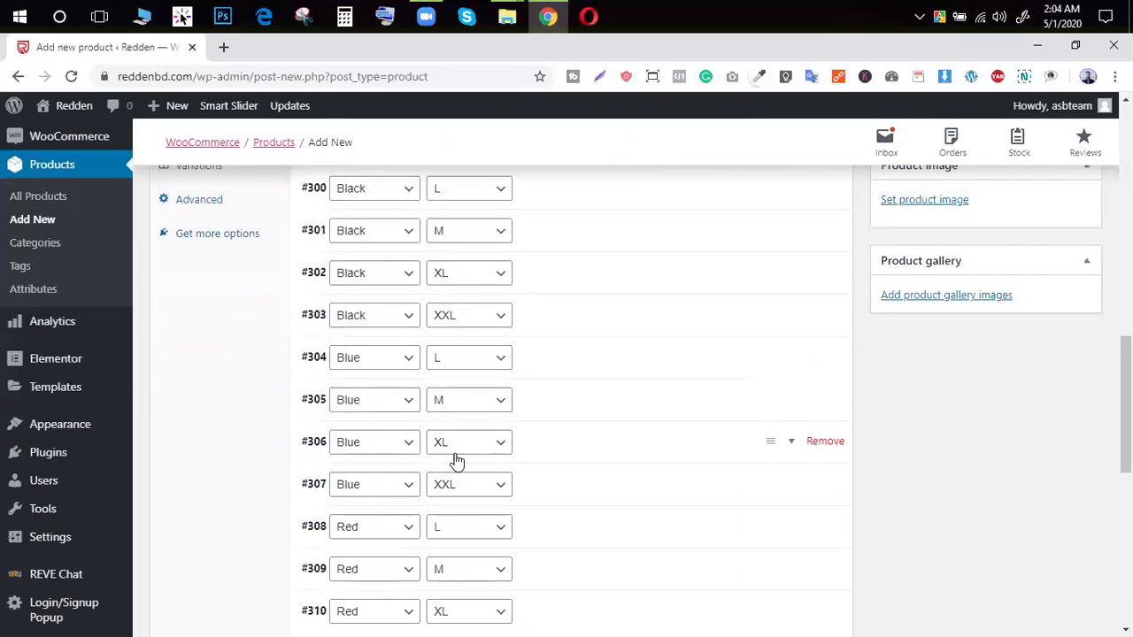
scroll(457, 460, "down", 6)
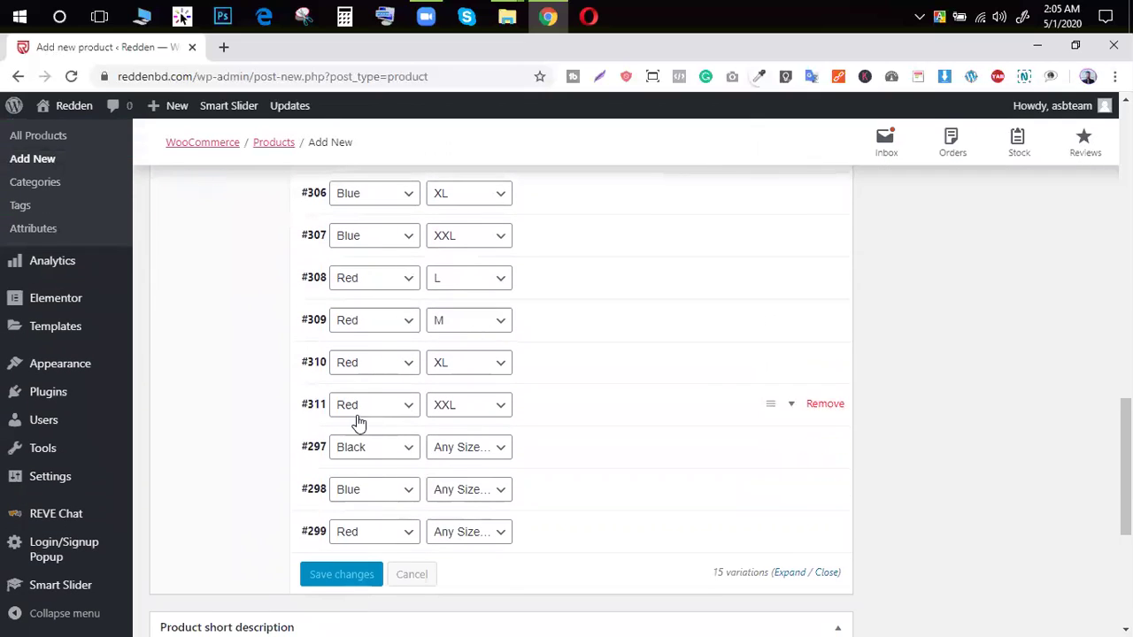
left_click(830, 405)
left_click(647, 172)
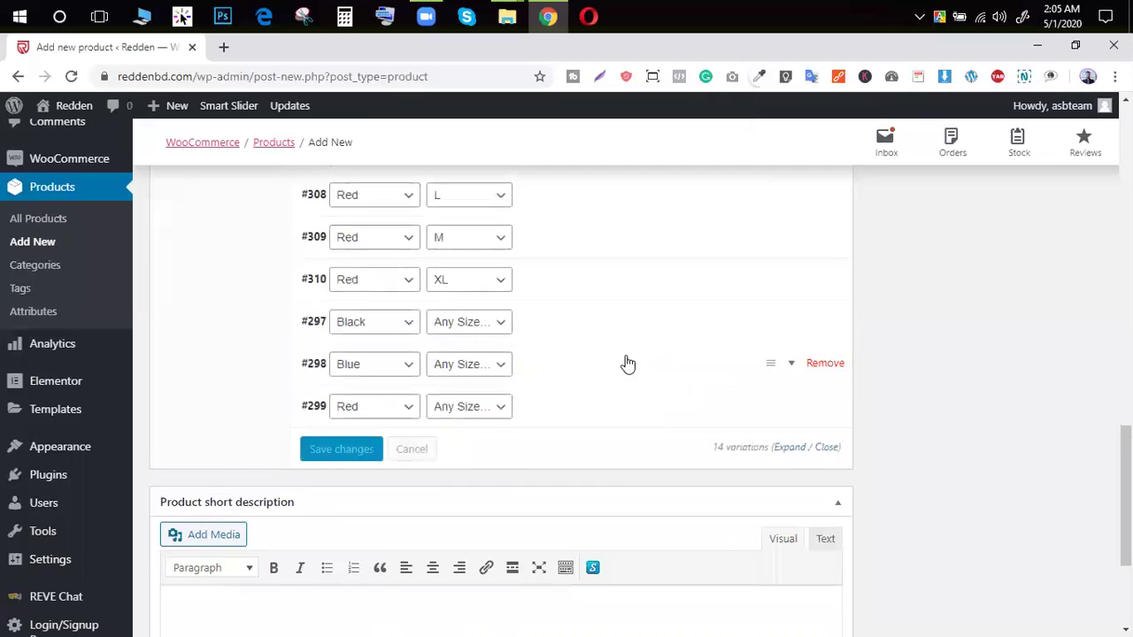
Remove the Black, Red and Blue variations set to Any Size, confirming each removal.
left_click(828, 324)
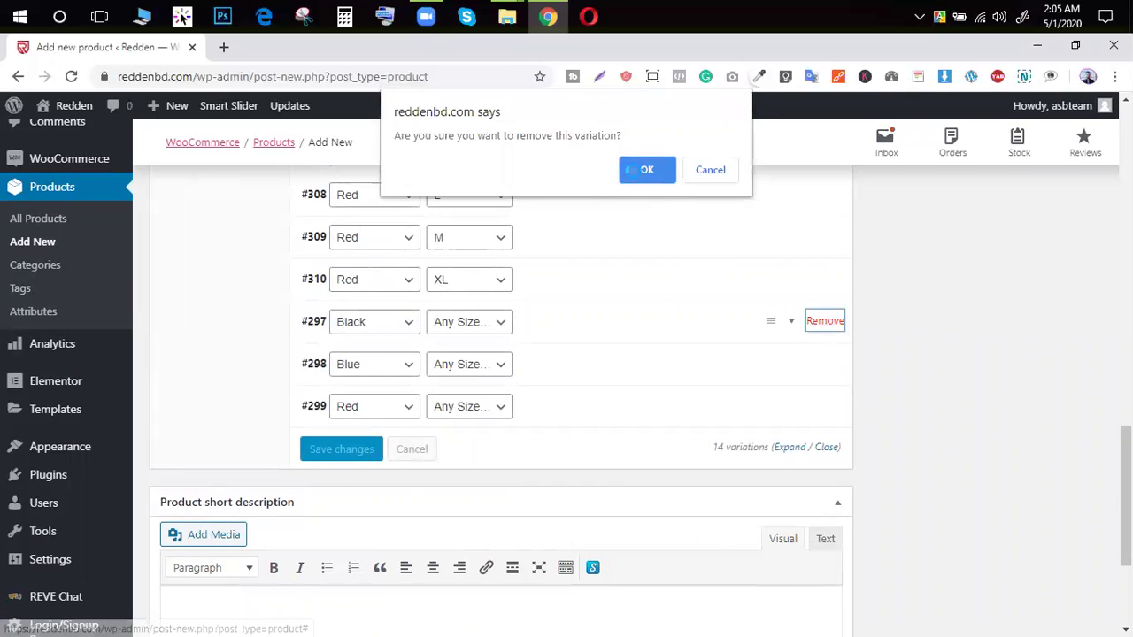
key("Return")
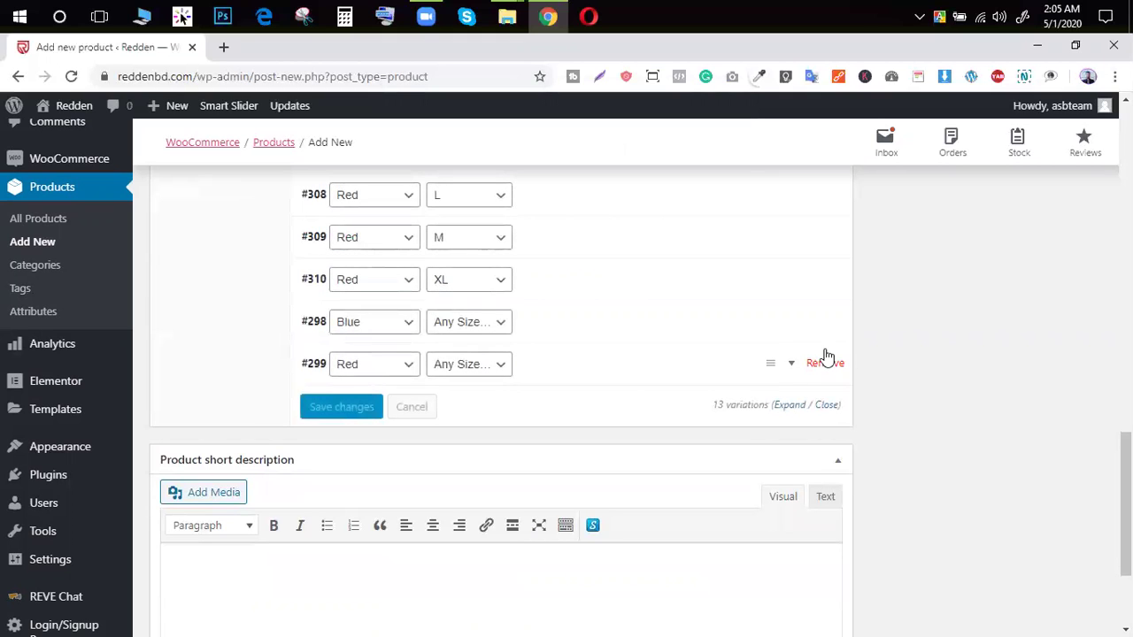
left_click(830, 362)
left_click(660, 171)
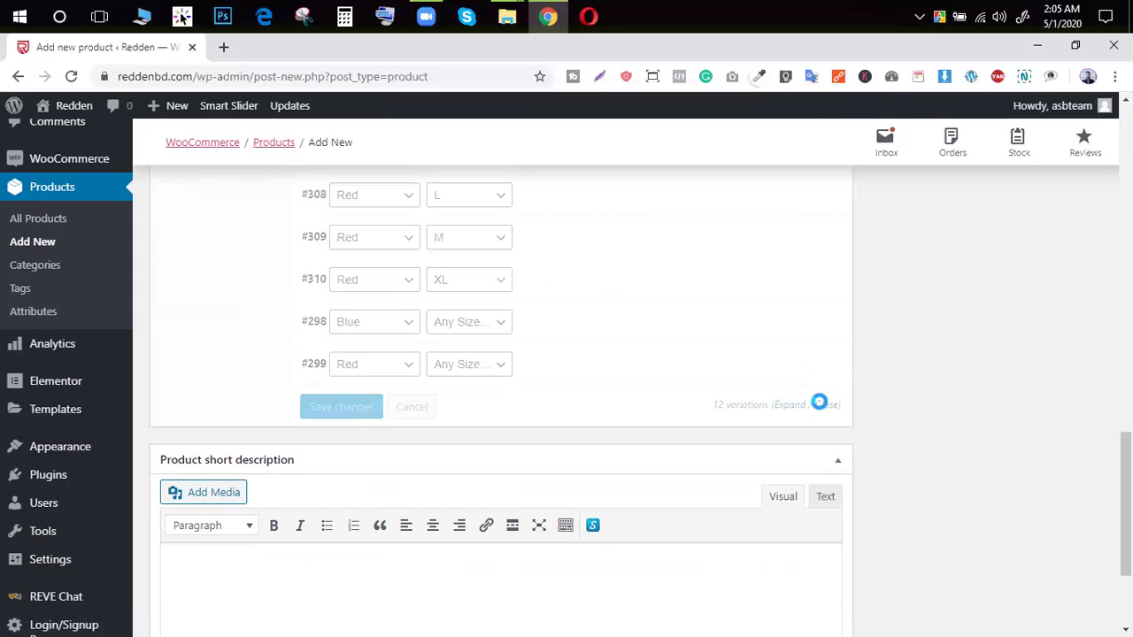
scroll(620, 372, "down", 1)
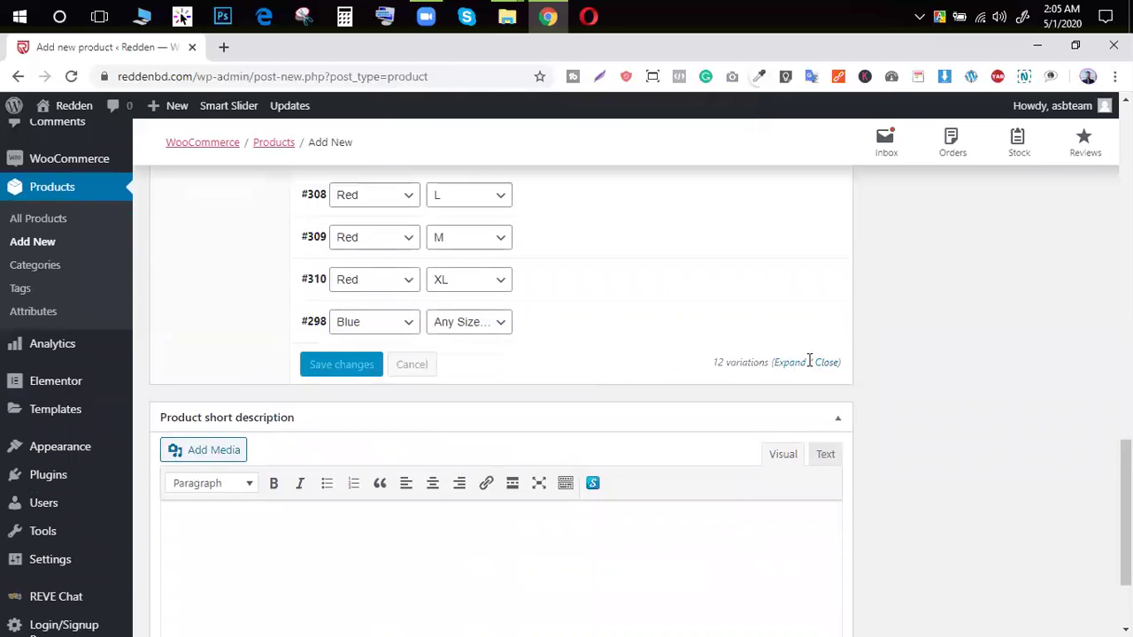
left_click(817, 325)
left_click(650, 170)
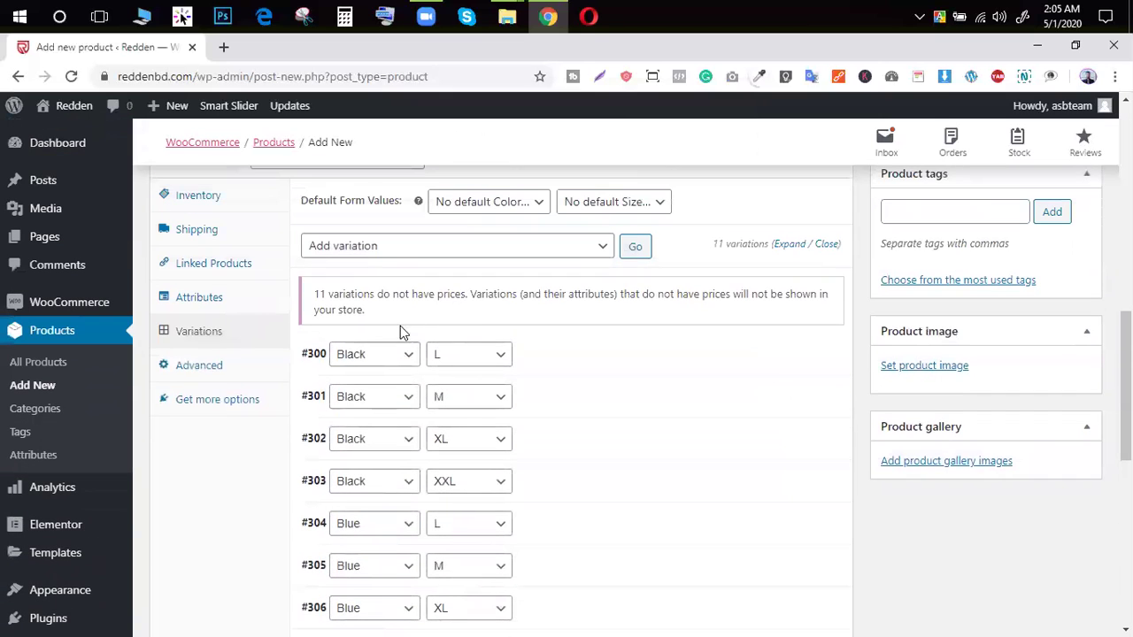
Set the regular price of the Black L variation to 399 and collapse its details.
left_click(387, 355)
left_click(775, 357)
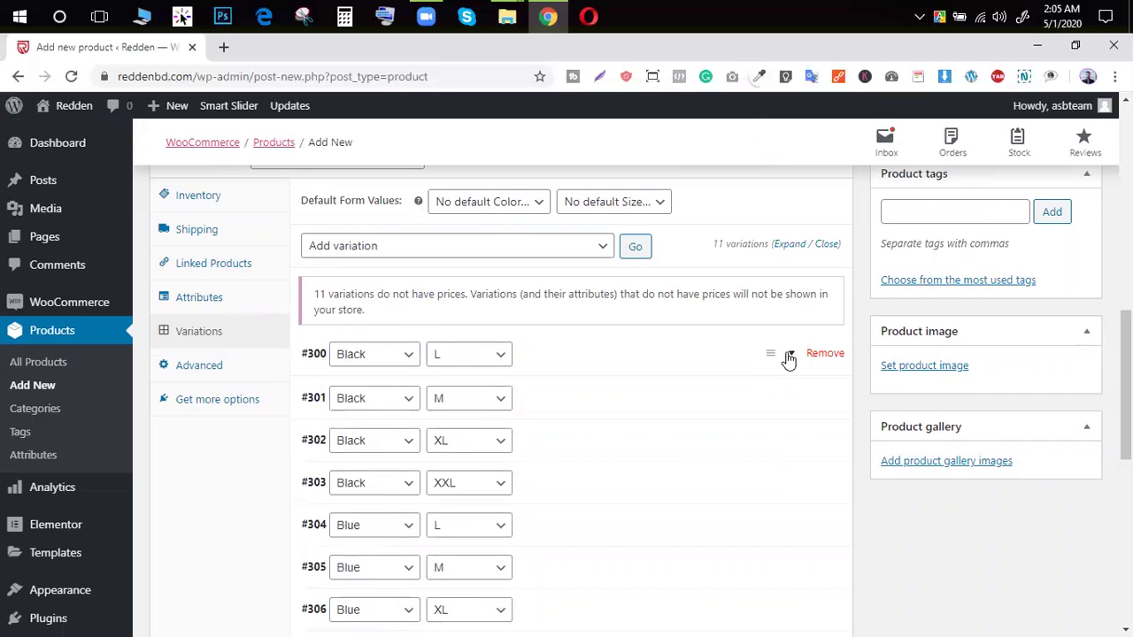
left_click(777, 356)
scroll(523, 360, "down", 3)
scroll(379, 381, "up", 1)
left_click(380, 381)
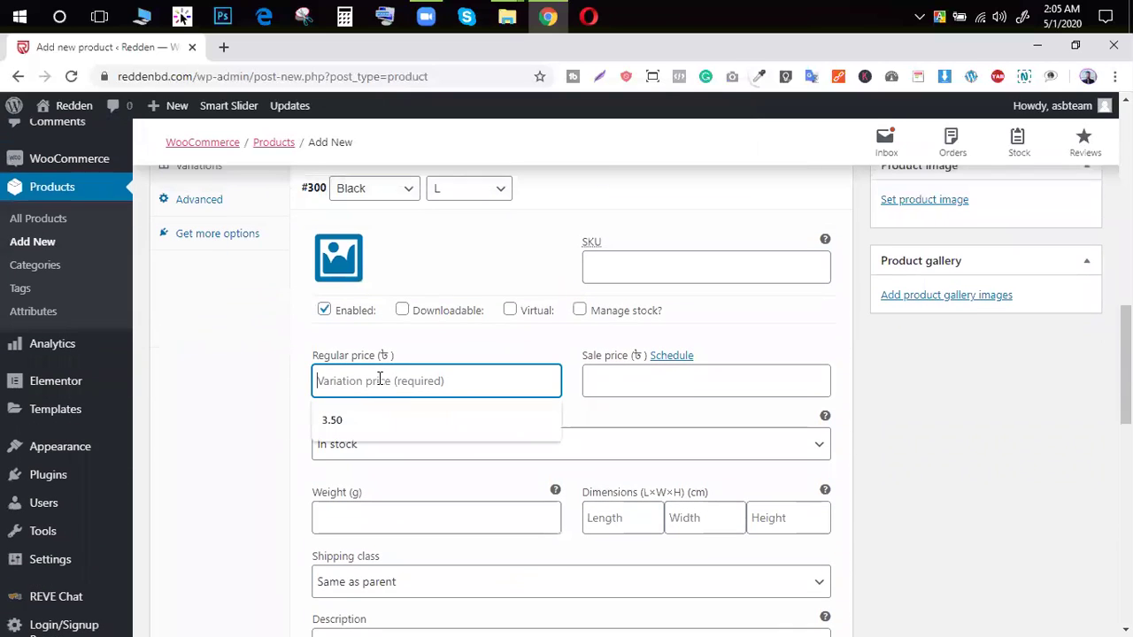
type("399")
scroll(567, 291, "up", 1)
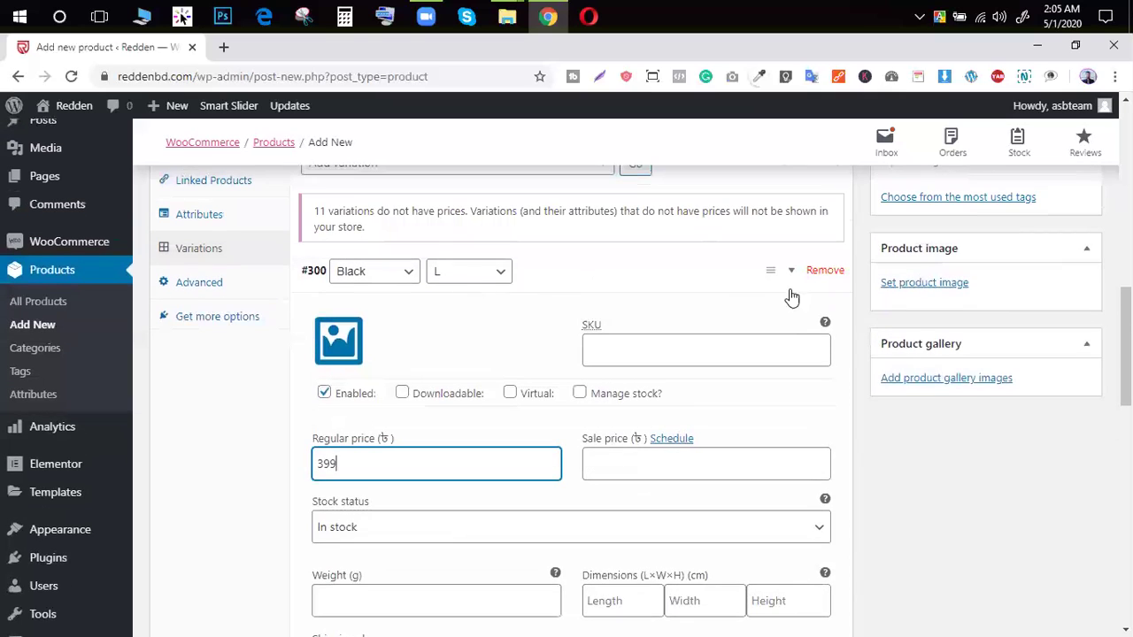
left_click(787, 272)
Set the regular price of the Black M variation to 399 and collapse its details.
left_click(783, 310)
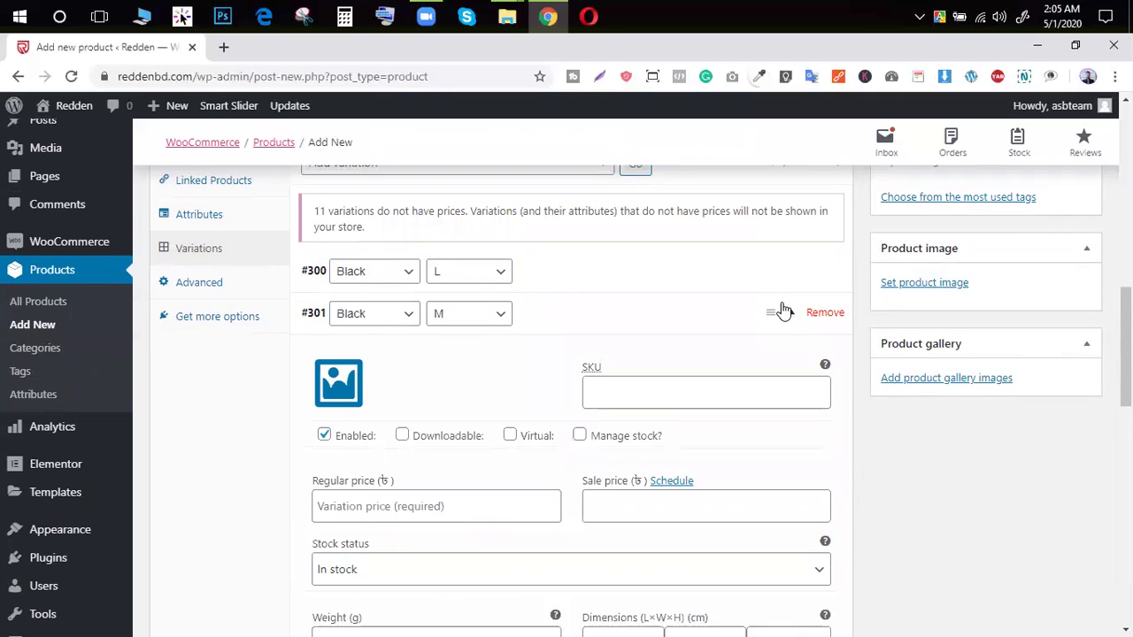
left_click(784, 310)
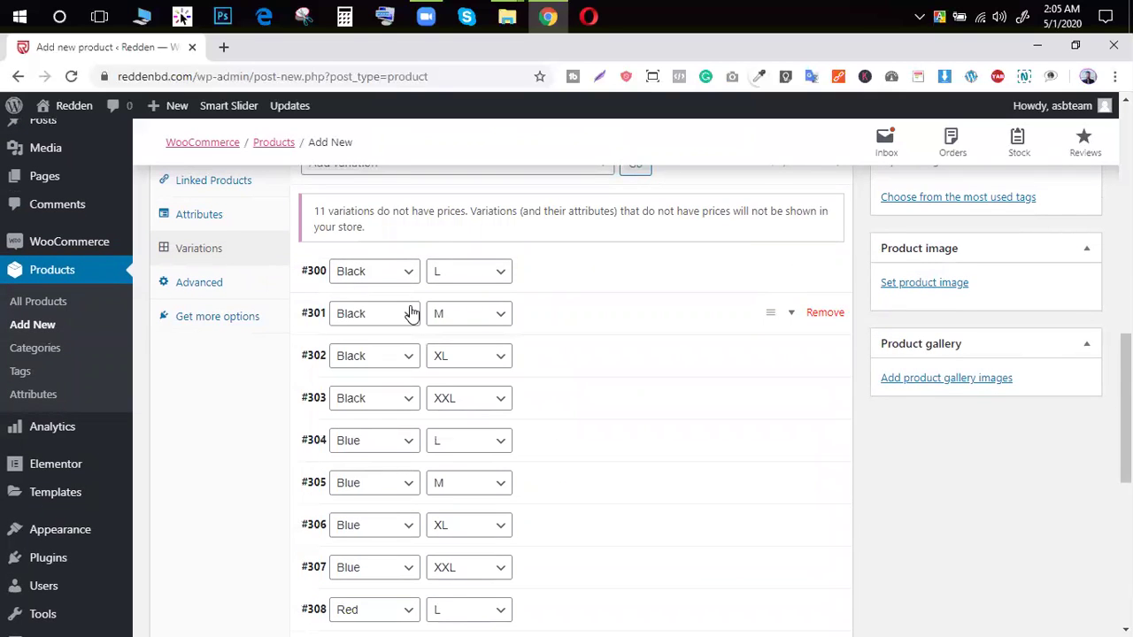
left_click(791, 317)
left_click(358, 505)
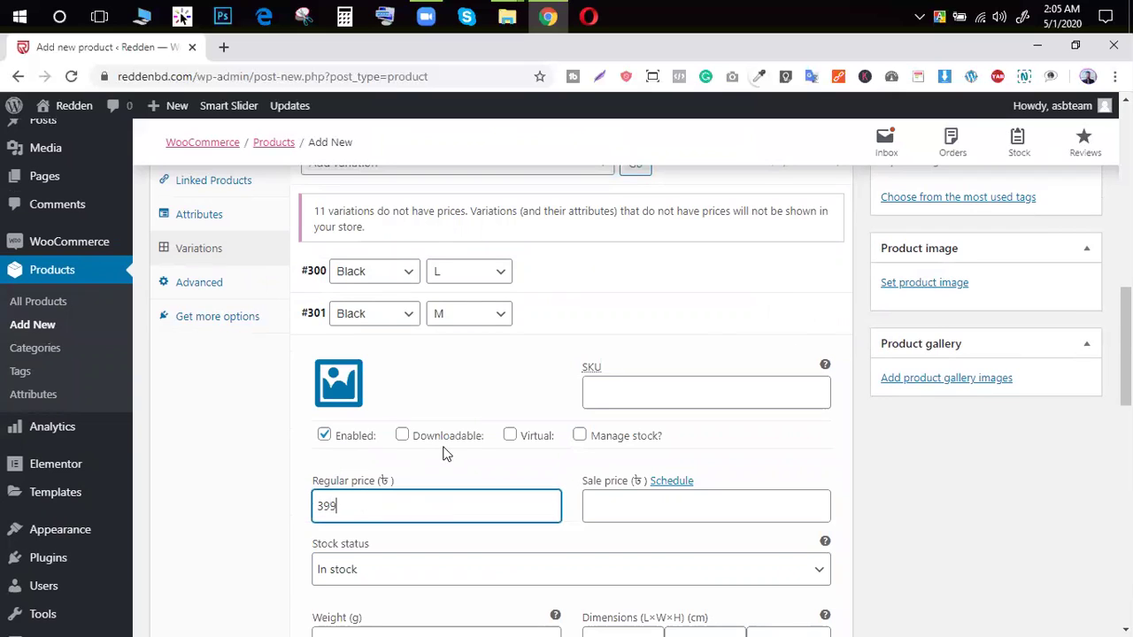
left_click(791, 320)
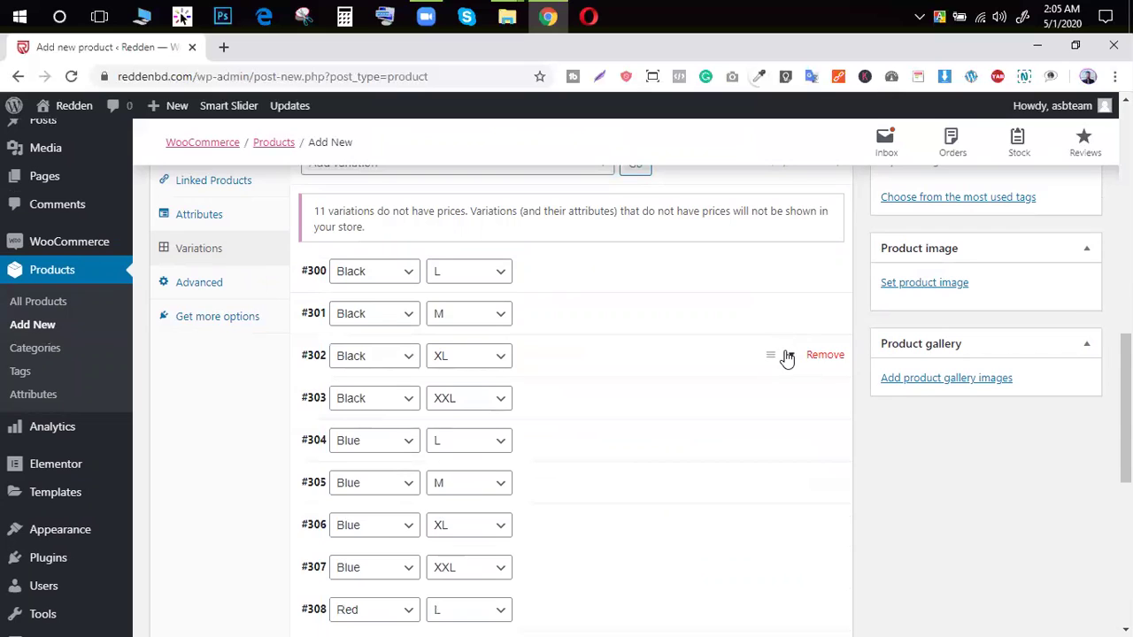
Set the regular price of the Black XL and Black XXL variations to 399 and collapse them.
left_click(789, 354)
left_click(357, 546)
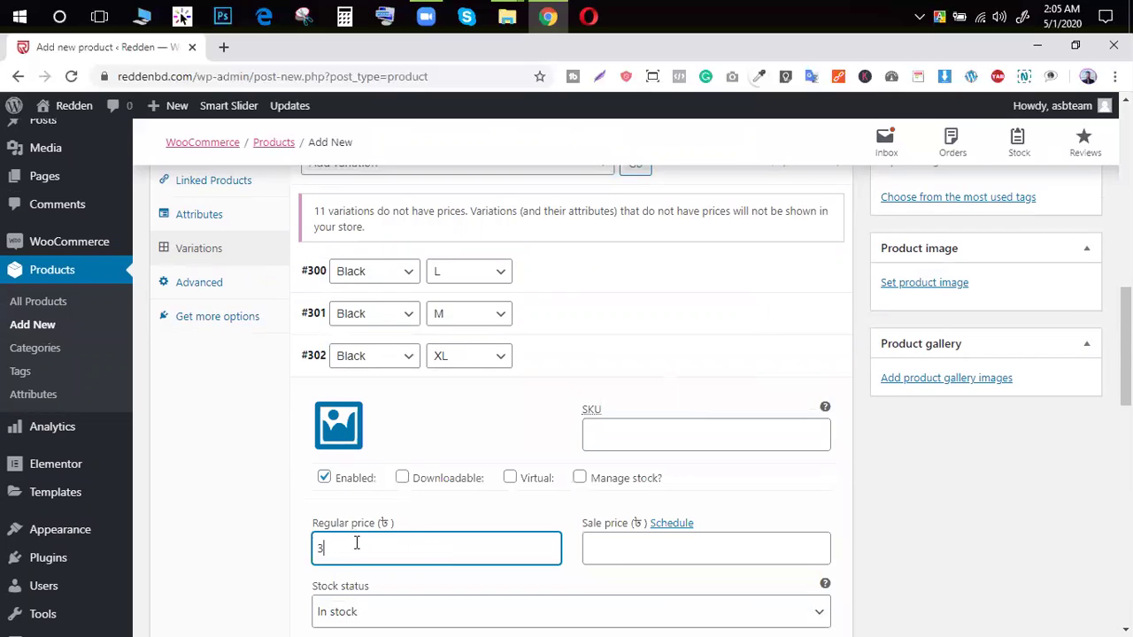
left_click(793, 355)
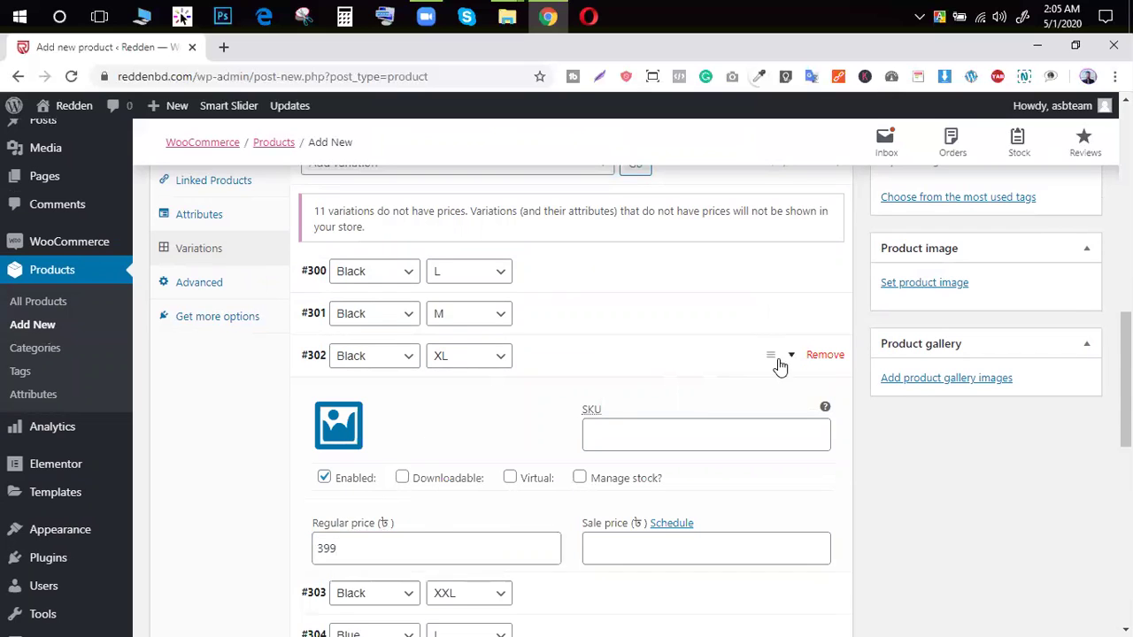
left_click(792, 400)
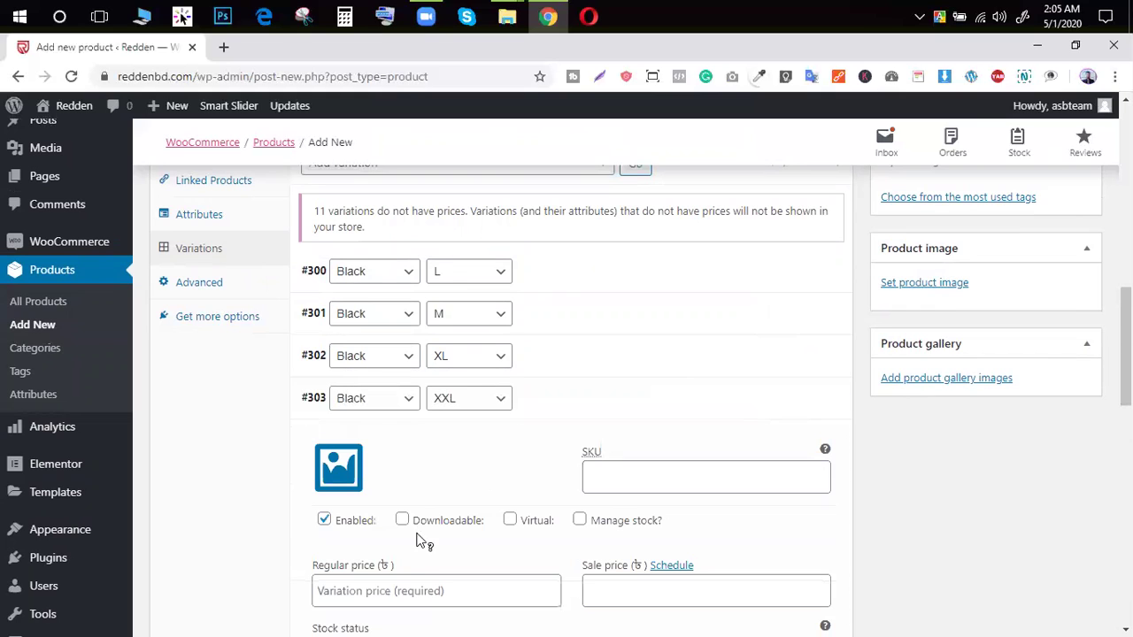
left_click(398, 588)
type("3")
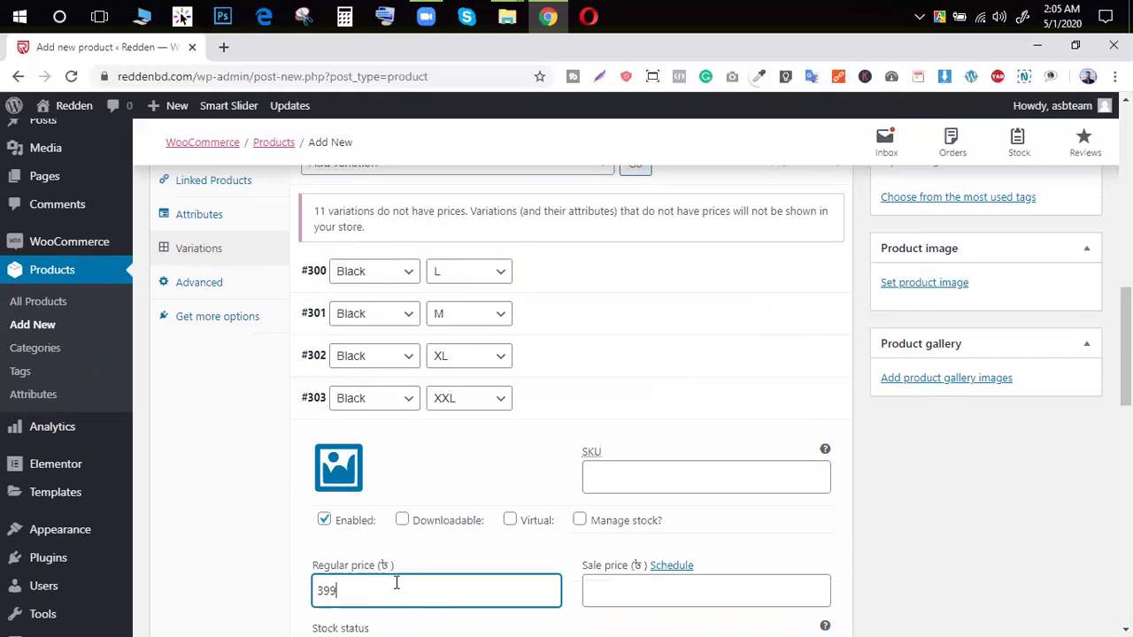
type("99")
left_click(790, 400)
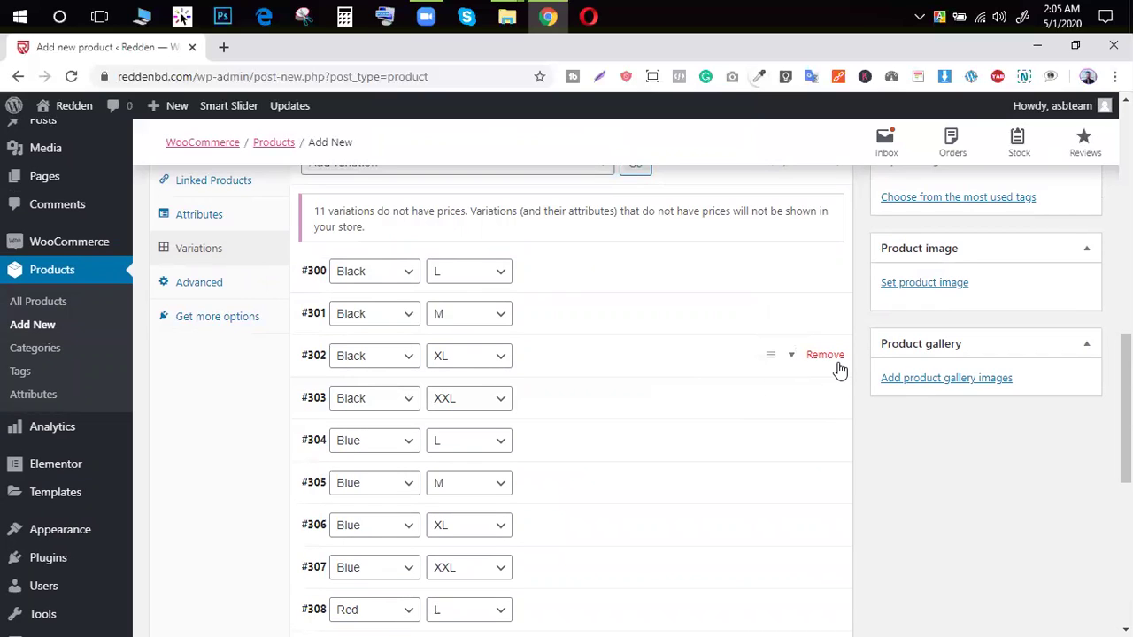
Remove the Black XL variation and accept the confirmations, including saving the pending changes.
left_click(835, 358)
left_click(644, 173)
left_click(646, 171)
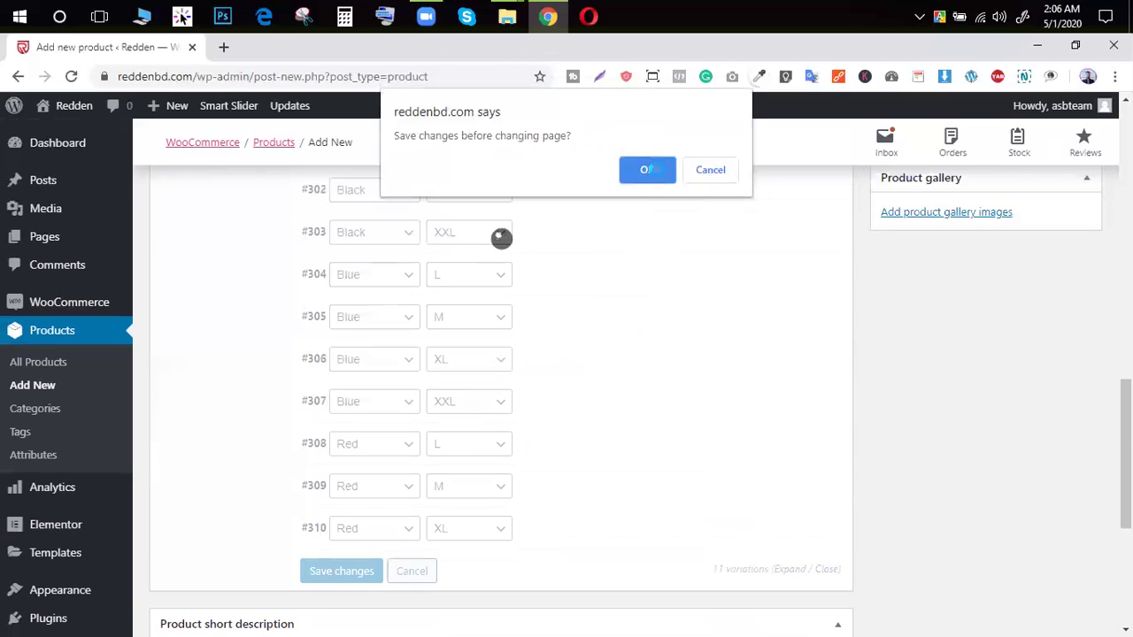
left_click(645, 170)
scroll(625, 345, "down", 5)
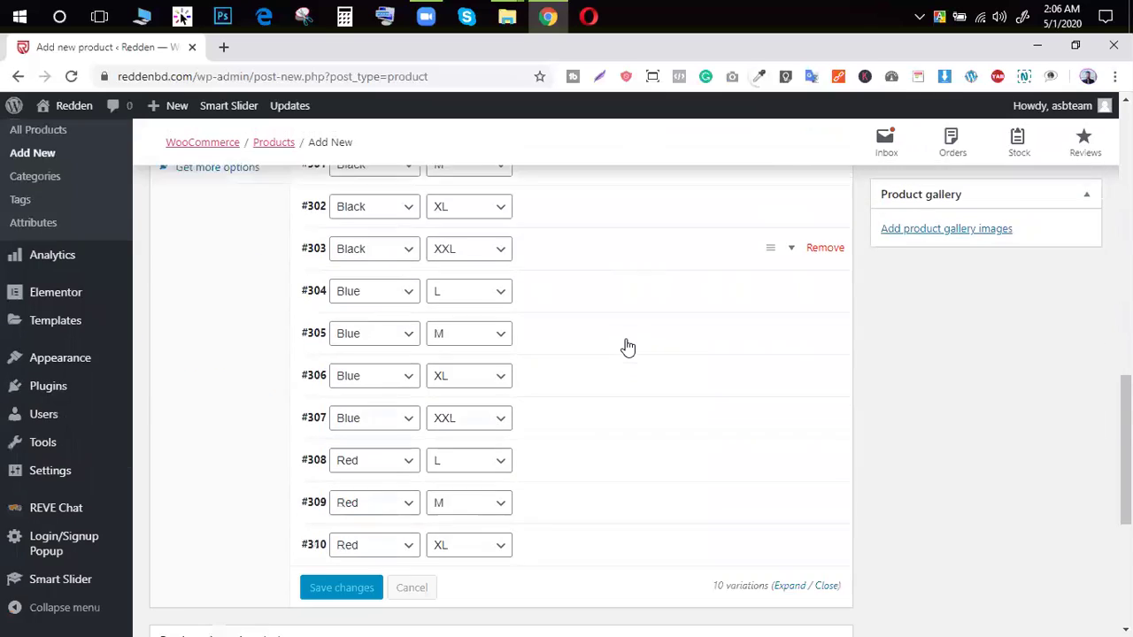
Set t-shirt2.jpg from the media library as the product image.
scroll(978, 379, "up", 3)
scroll(969, 382, "up", 2)
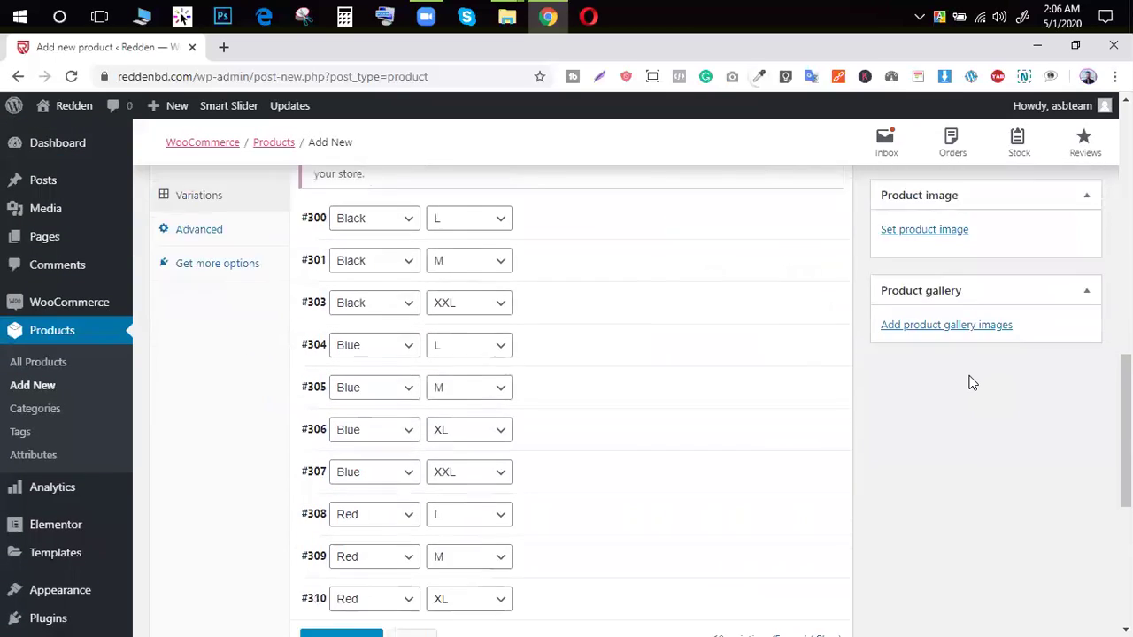
left_click(935, 283)
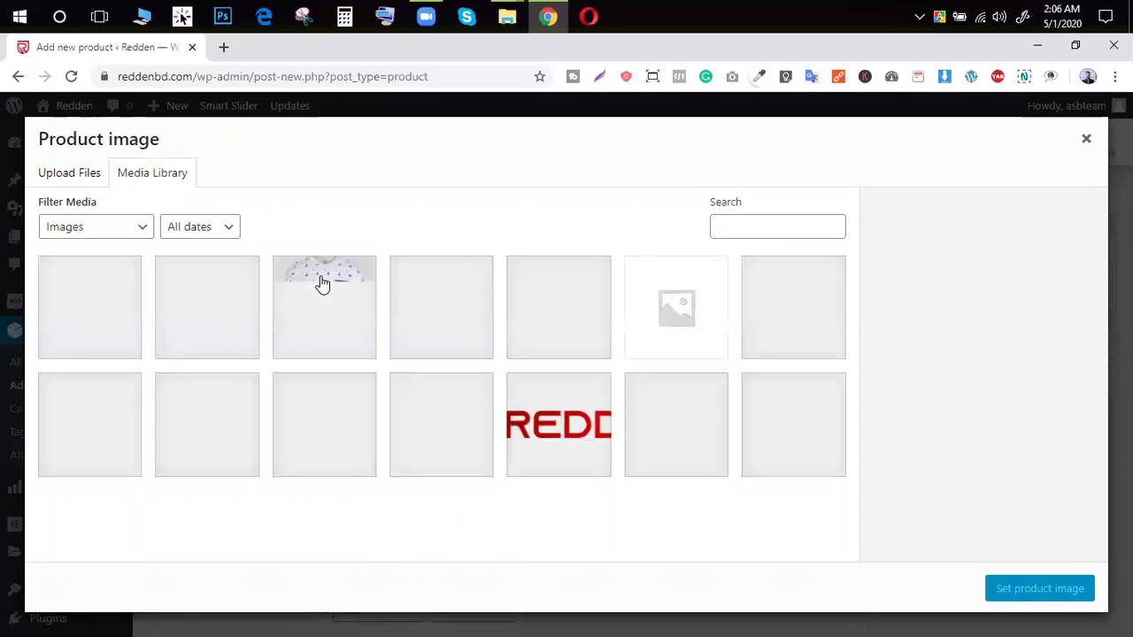
left_click(324, 306)
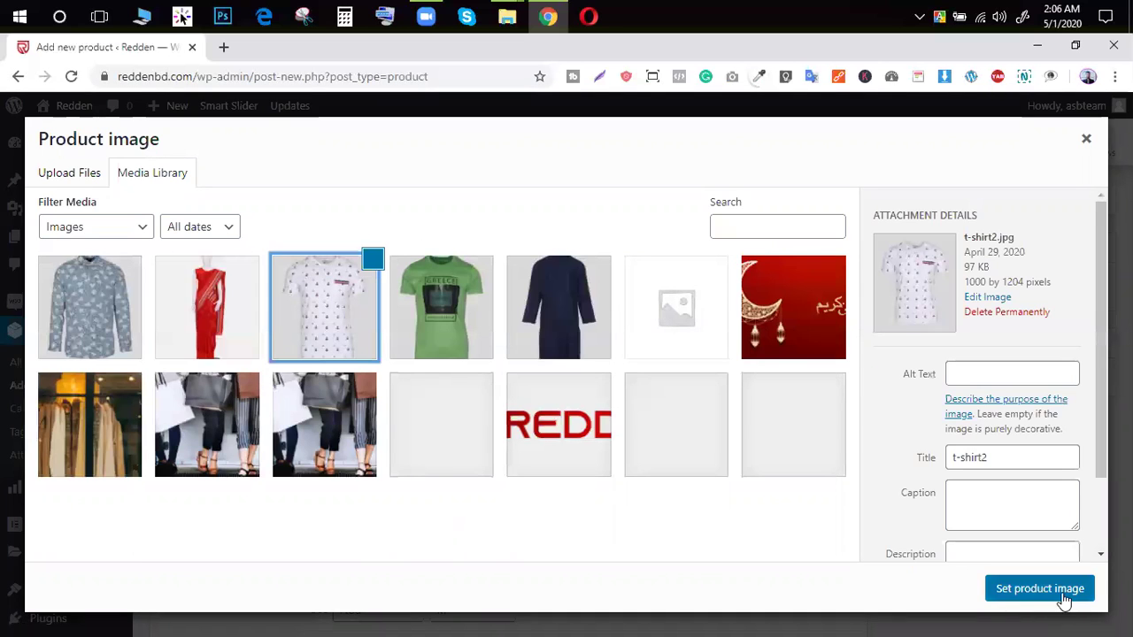
left_click(1040, 589)
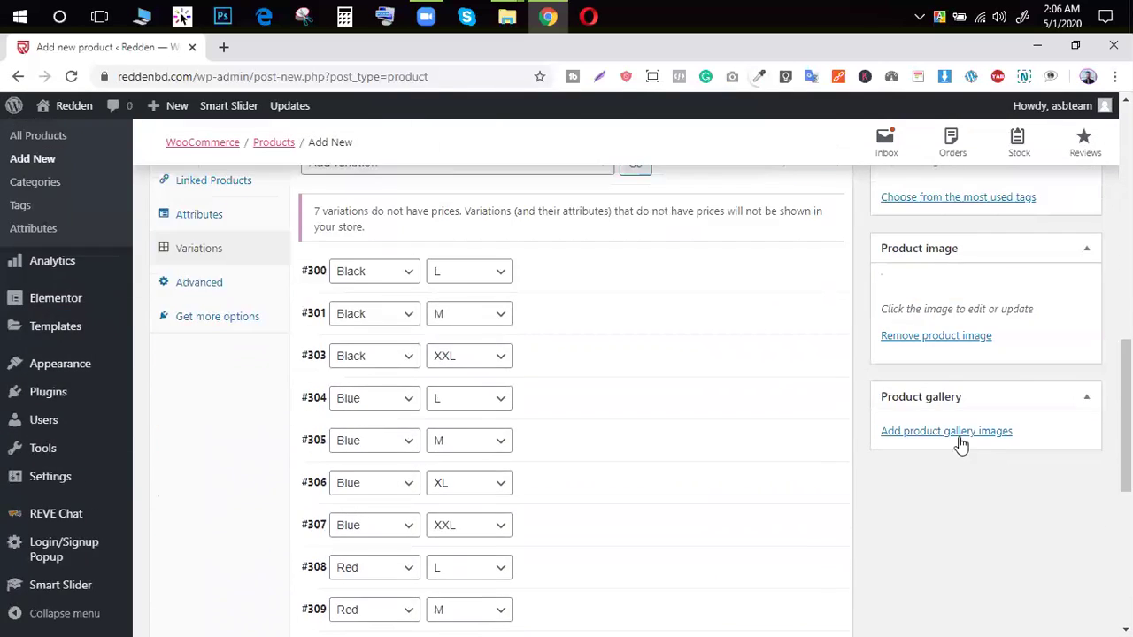
Publish the T shirt polo product and open its permalink in a new tab.
scroll(1018, 425, "up", 8)
left_click(1066, 563)
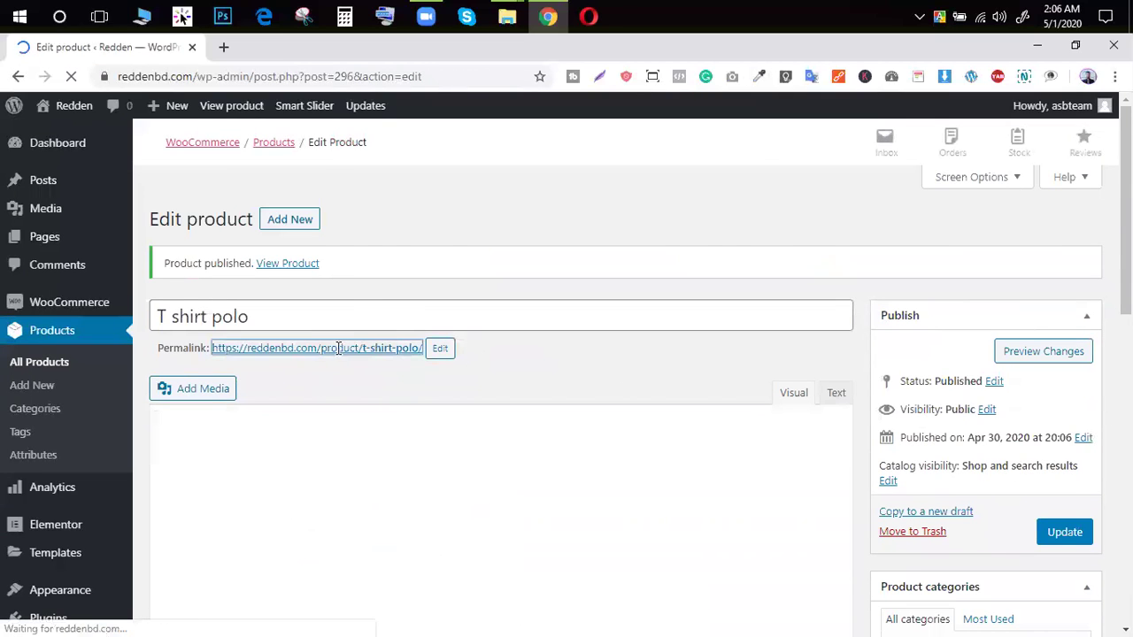
scroll(344, 459, "down", 5)
scroll(344, 460, "down", 3)
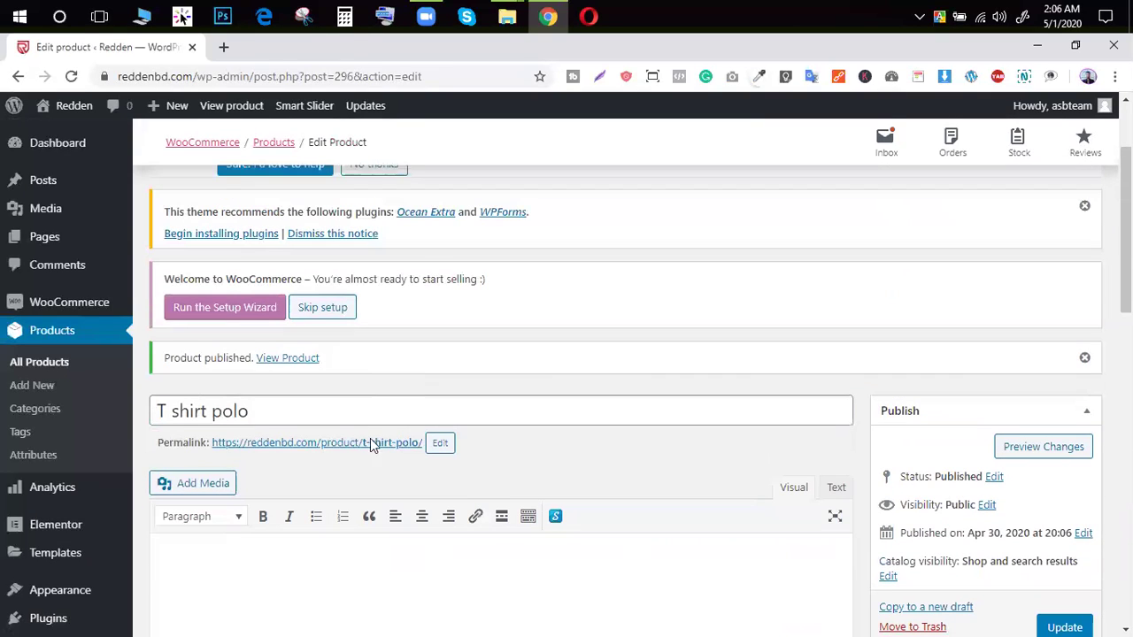
left_click(366, 447, "ctrl")
left_click(244, 46)
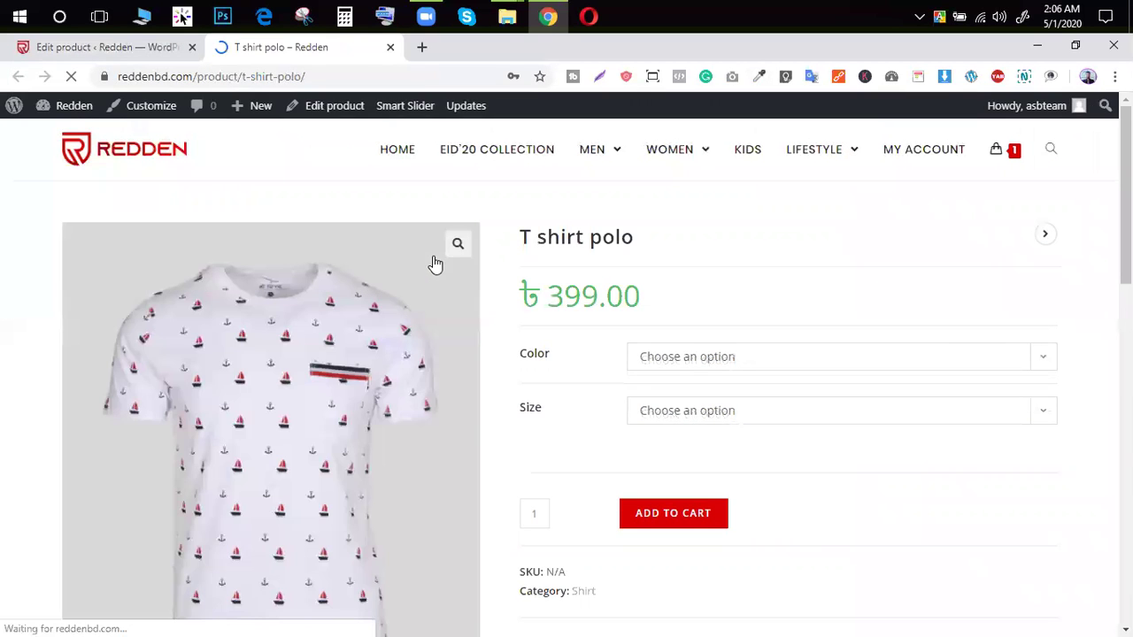
Look over the T shirt polo store page and raise the order quantity to 4.
scroll(587, 347, "down", 3)
scroll(556, 356, "up", 2)
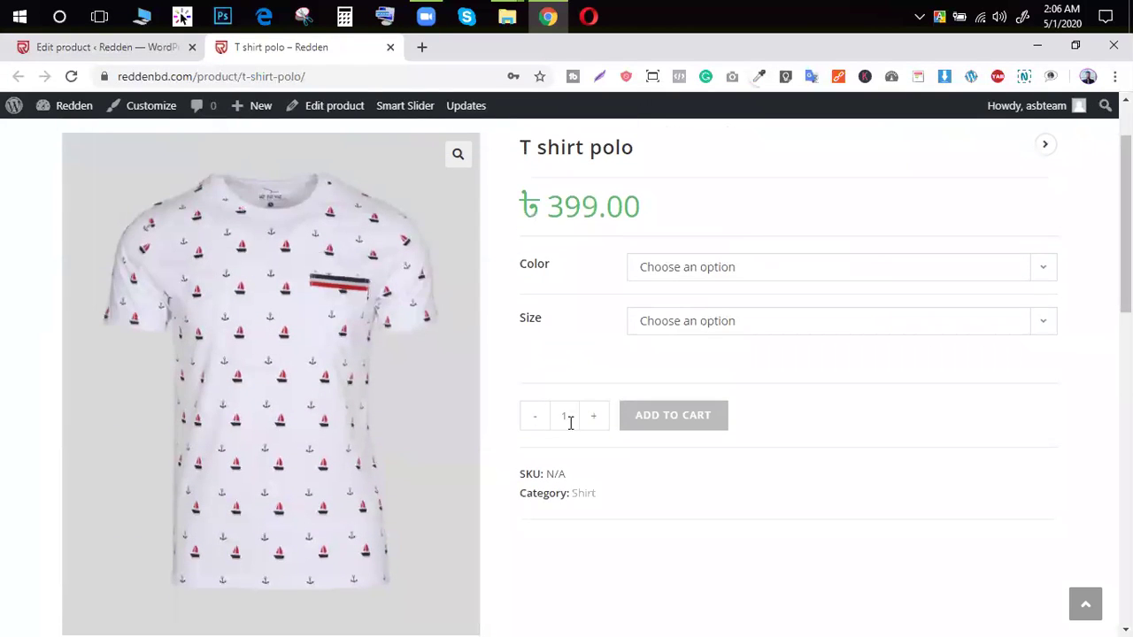
left_click(592, 418)
left_click(592, 418)
left_click(592, 417)
Test the variation choices on the store page by selecting Black as Color and L as Size.
scroll(596, 415, "up", 1)
left_click(711, 354)
left_click(696, 396)
left_click(734, 404)
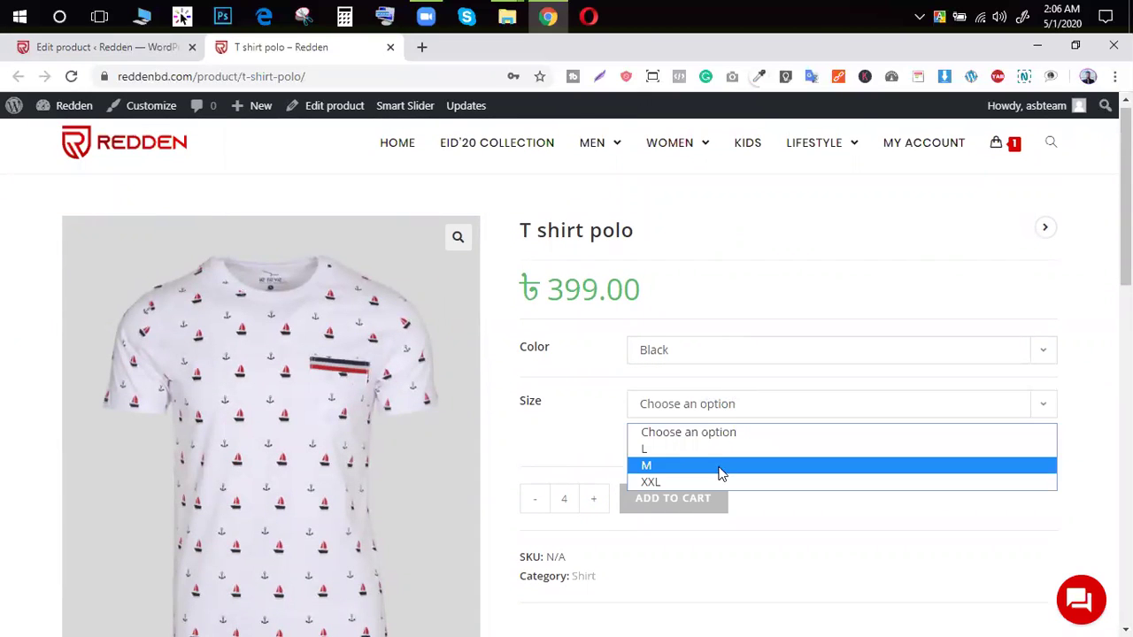
left_click(724, 447)
Test the Color choices on the store page by reselecting the color several times.
left_click(780, 356)
left_click(759, 379)
left_click(748, 354)
left_click(743, 394)
left_click(756, 354)
left_click(743, 398)
left_click(751, 354)
left_click(731, 398)
Return to the T shirt polo product editor and open its variations.
left_click(119, 48)
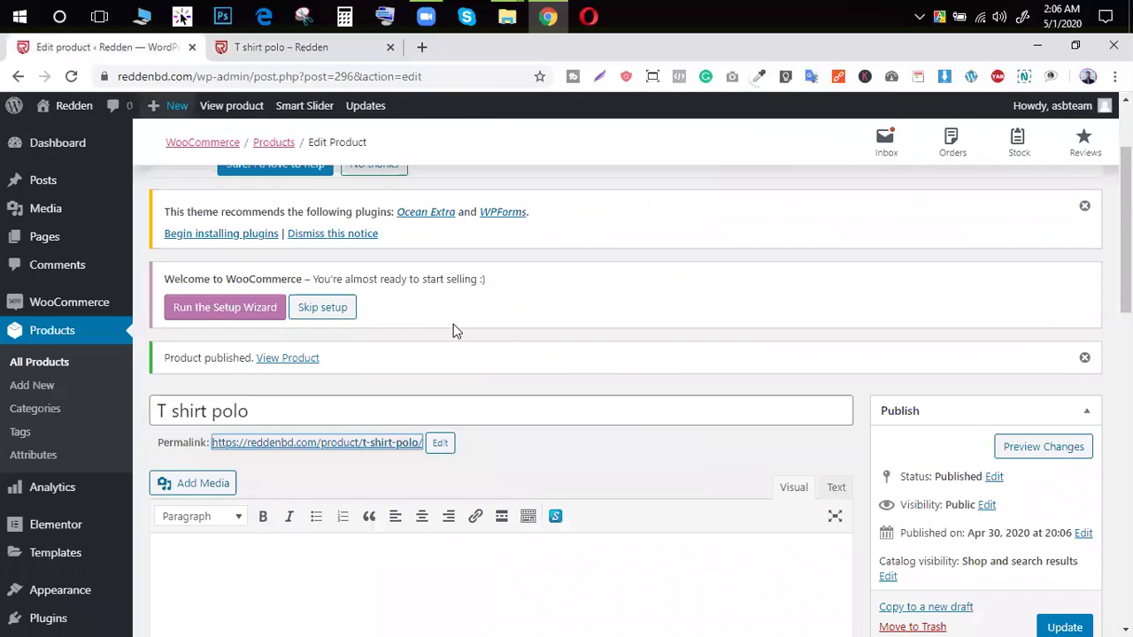
scroll(453, 328, "down", 10)
scroll(327, 337, "up", 1)
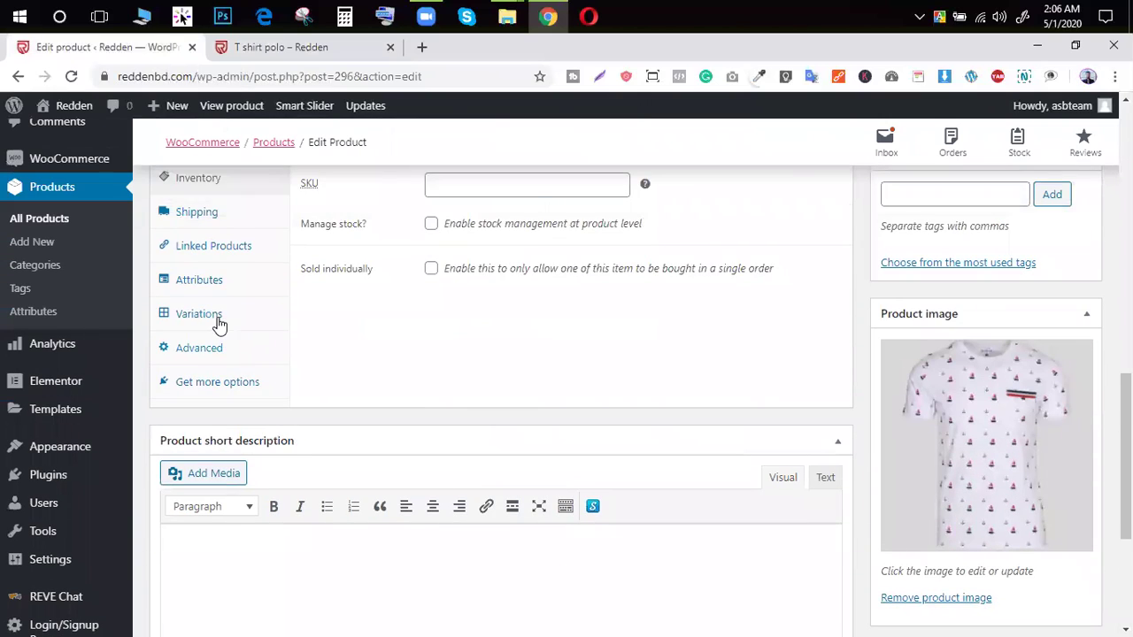
left_click(213, 316)
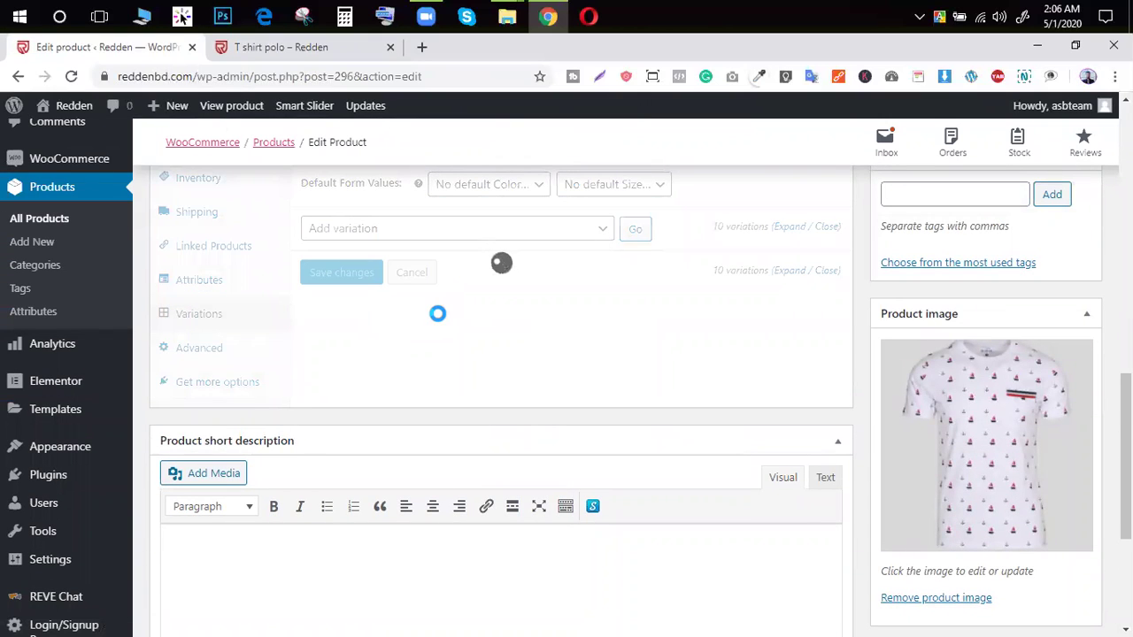
Set the regular price of the Blue XL variation to 399 and update the product.
scroll(437, 322, "down", 4)
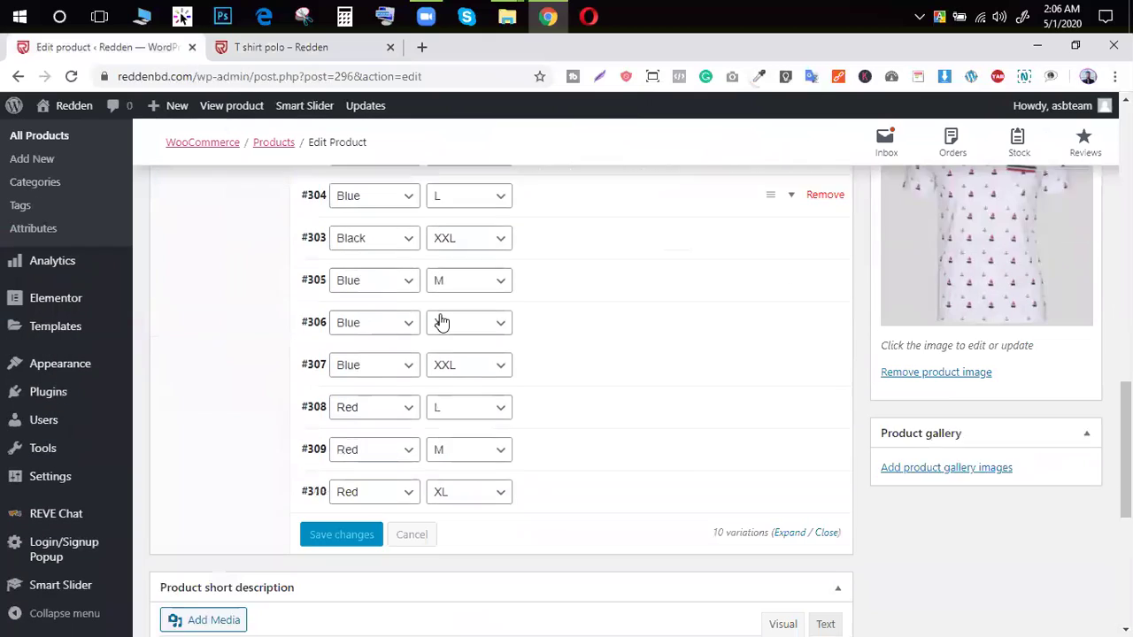
left_click(500, 299)
left_click(766, 298)
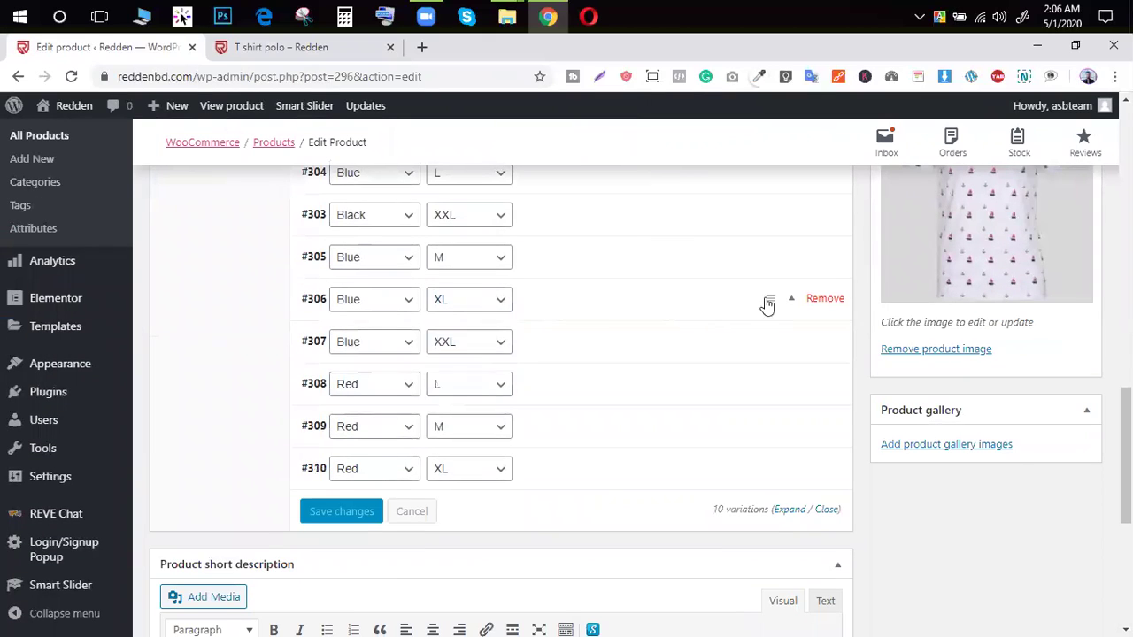
left_click(392, 485)
type("3**")
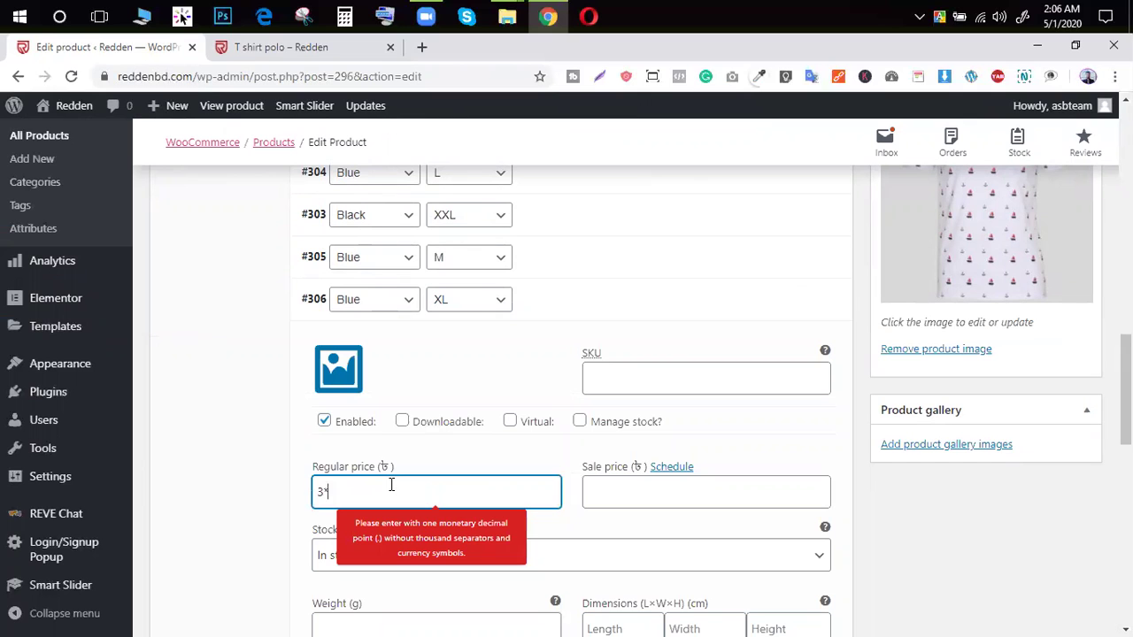
key("BackSpace")
scroll(865, 482, "down", 6)
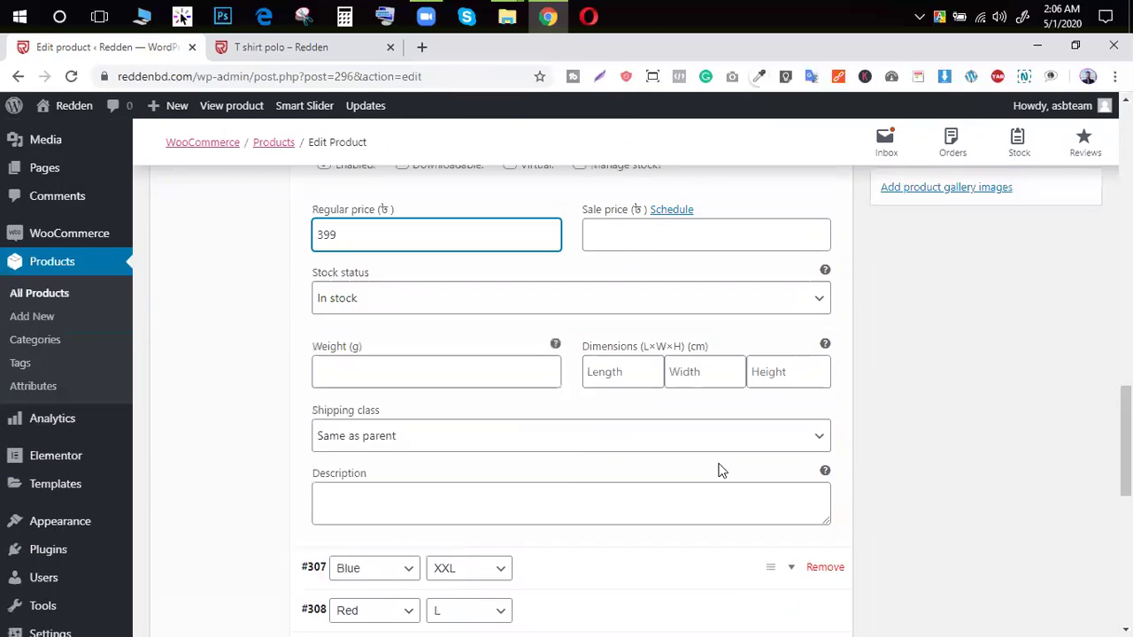
scroll(1079, 405, "up", 15)
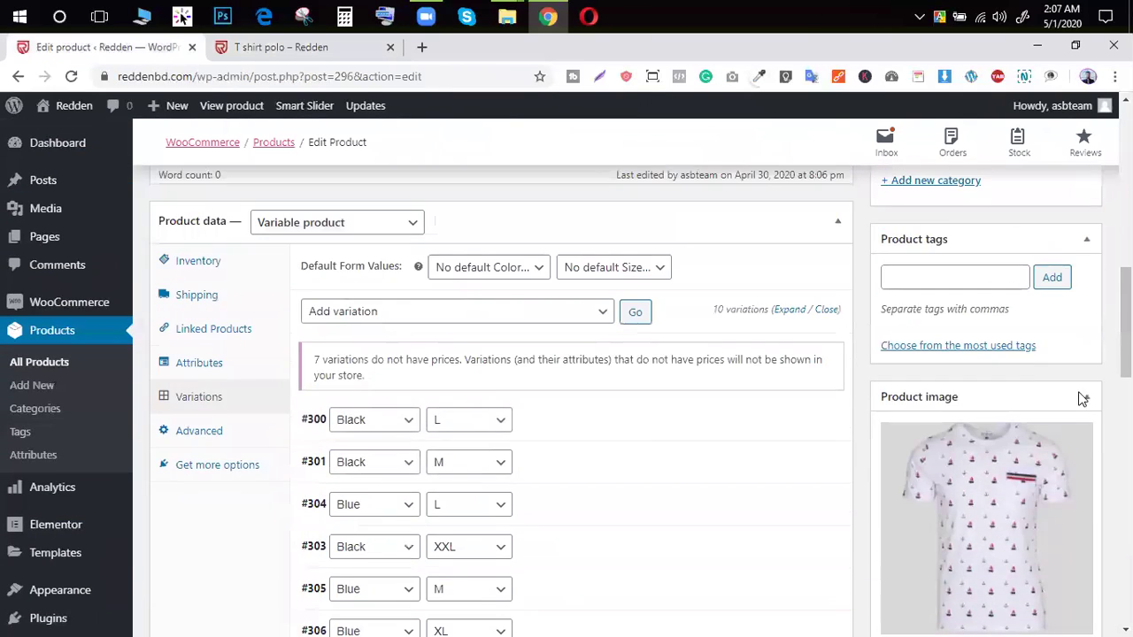
left_click(1071, 297)
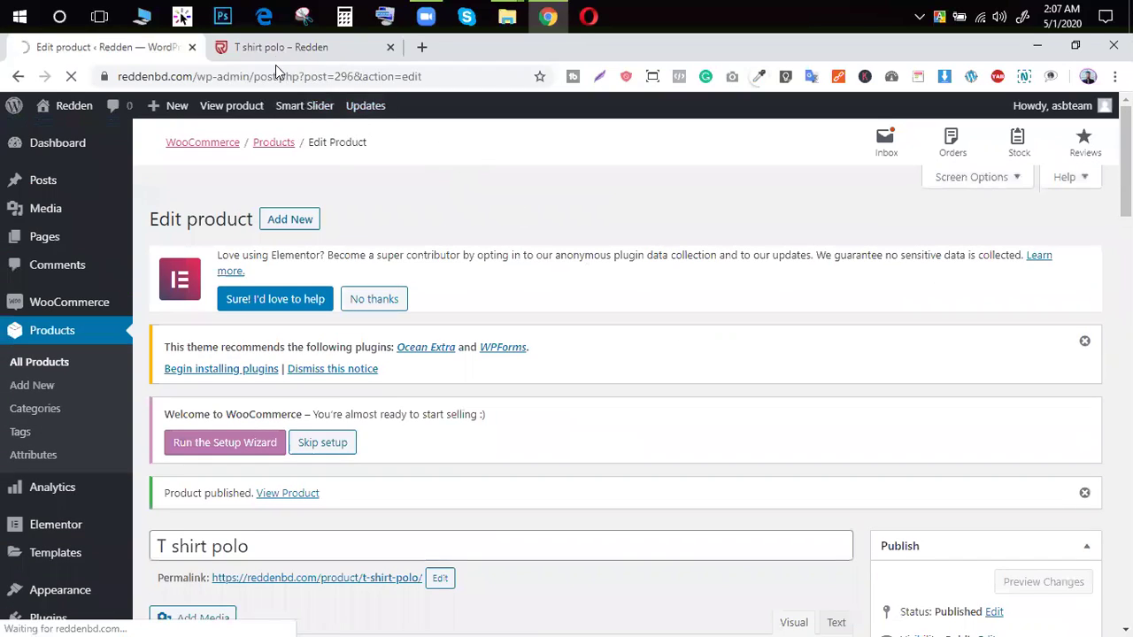
Reload the T shirt polo store page and check which Color choices it offers.
left_click(275, 53)
scroll(531, 354, "down", 1)
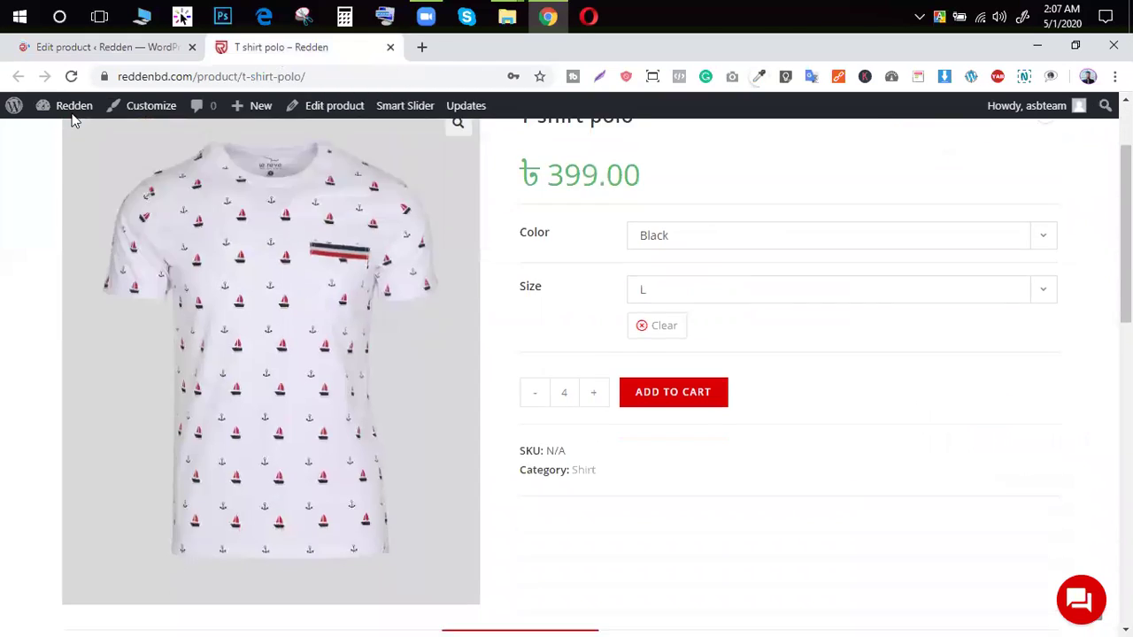
scroll(531, 354, "up", 1)
key("F5")
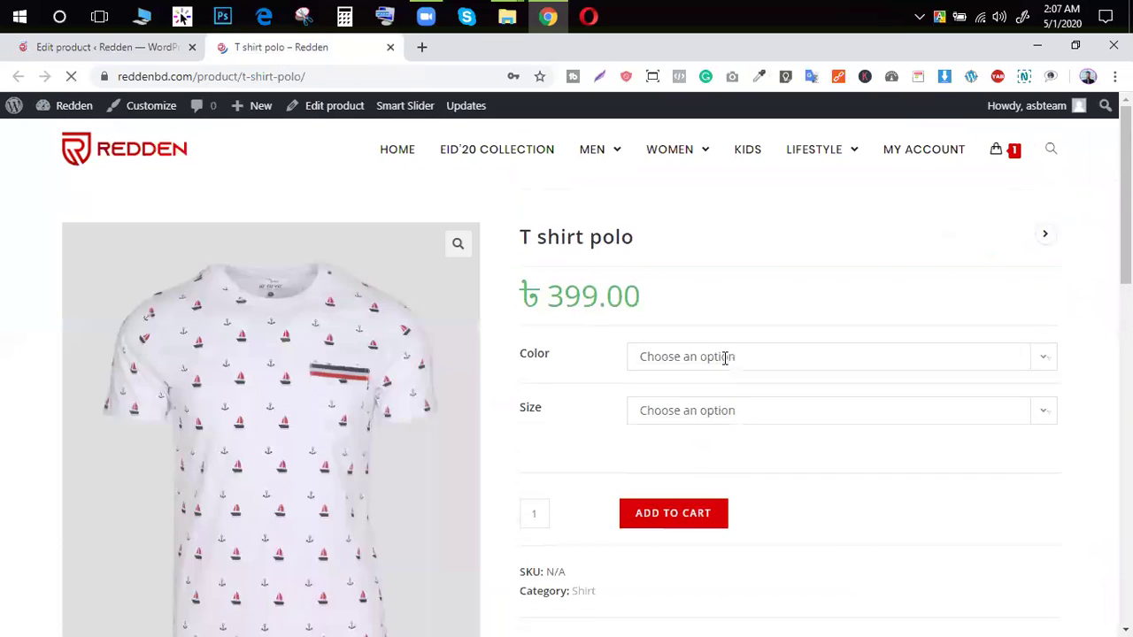
left_click(882, 363)
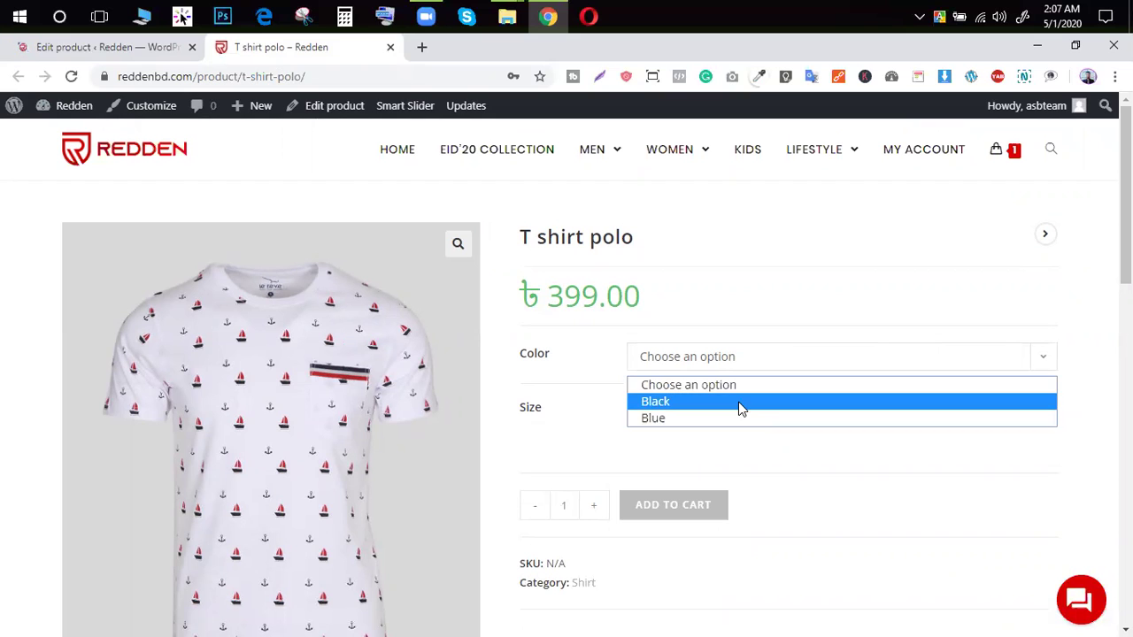
Return to the T shirt polo product editor and look over the page down to its reviews section.
left_click(111, 47)
scroll(385, 515, "down", 8)
scroll(382, 516, "down", 5)
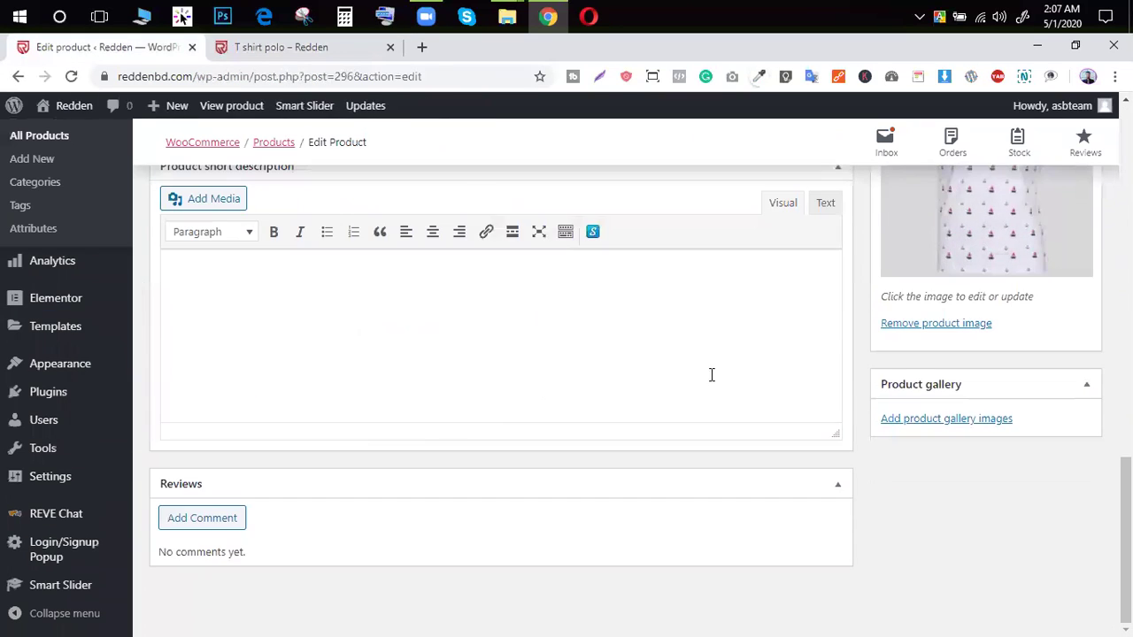
Test Size M on the store page by selecting Black as Color and resetting the Color choice.
left_click(291, 45)
left_click(743, 416)
left_click(704, 477)
left_click(730, 358)
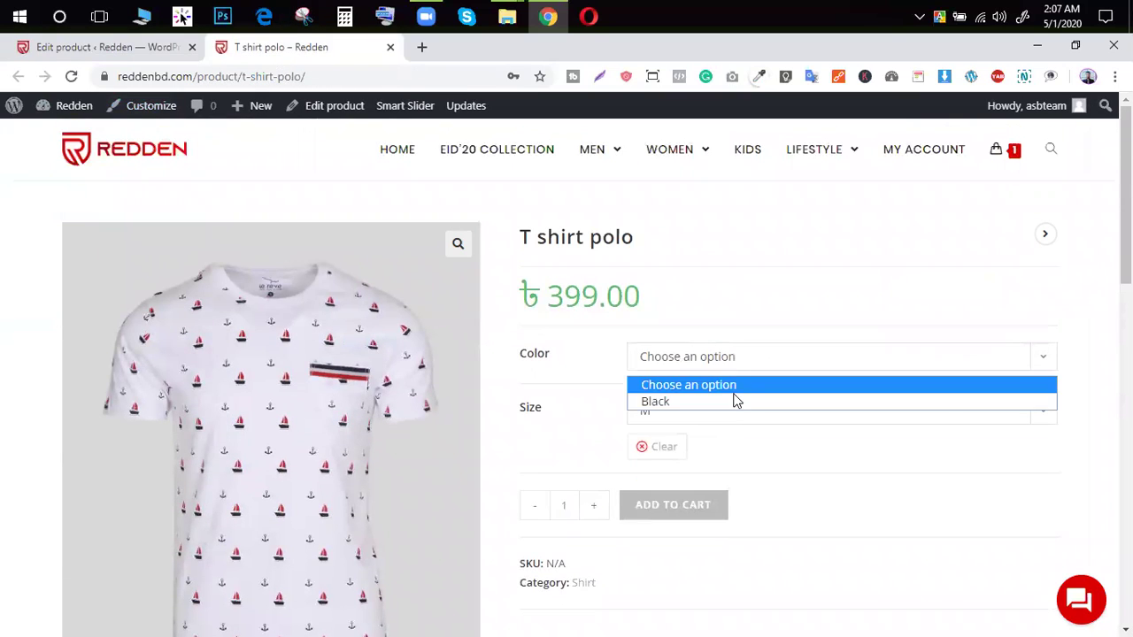
left_click(733, 401)
left_click(739, 361)
left_click(728, 387)
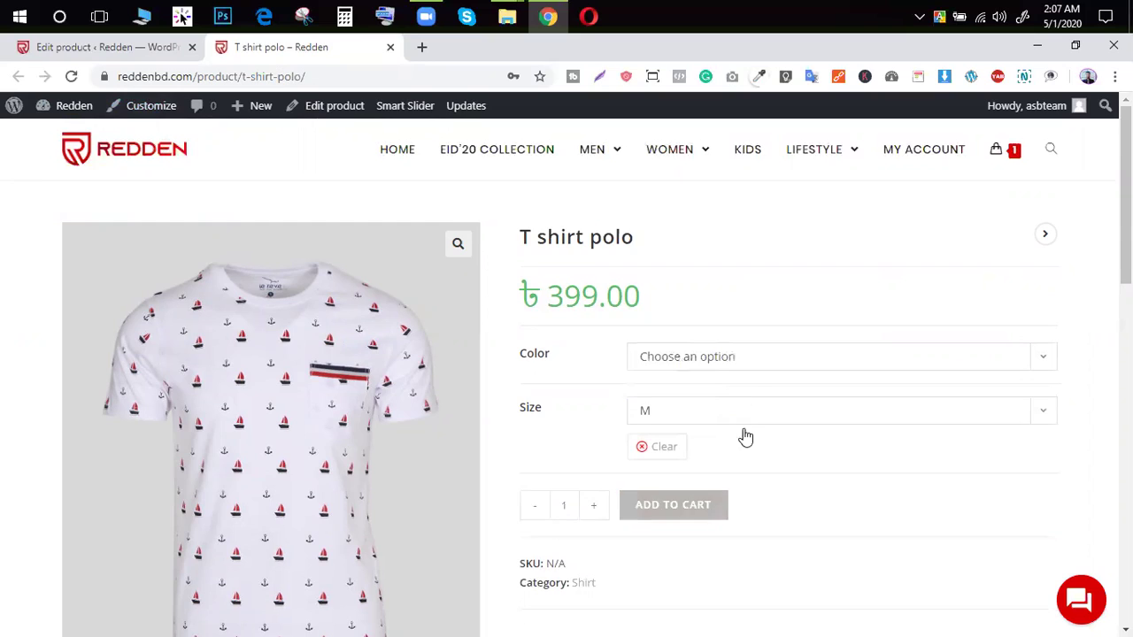
Test Size XL on the store page by combining it with Blue as Color and checking the Size choices.
scroll(734, 380, "down", 1)
left_click(726, 331)
left_click(711, 405)
scroll(743, 409, "down", 1)
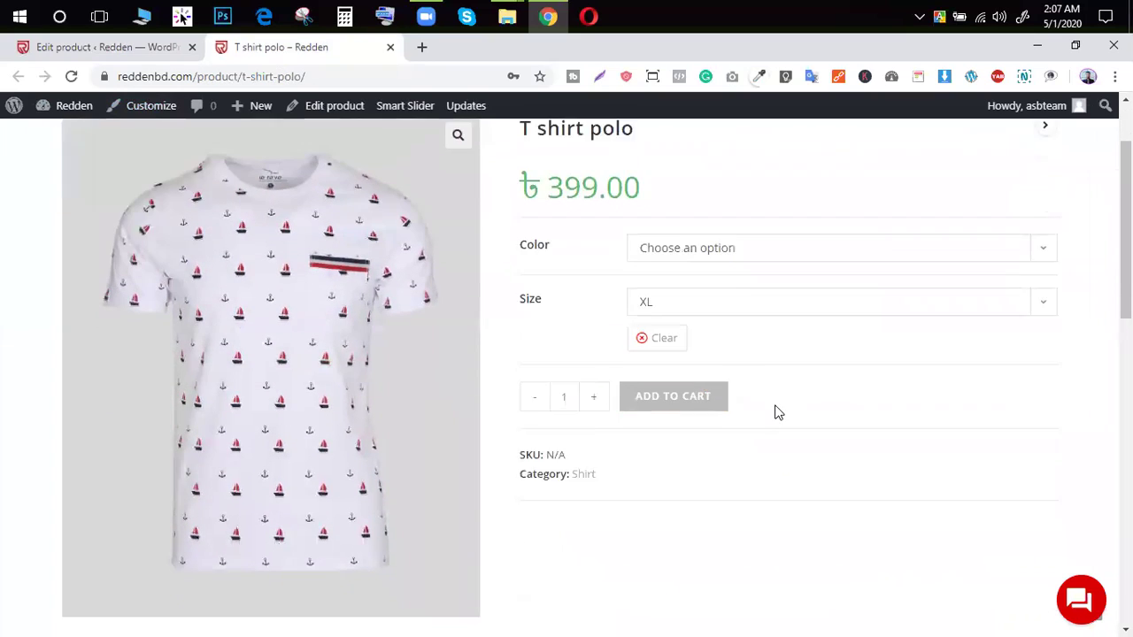
scroll(776, 412, "up", 1)
scroll(676, 433, "down", 2)
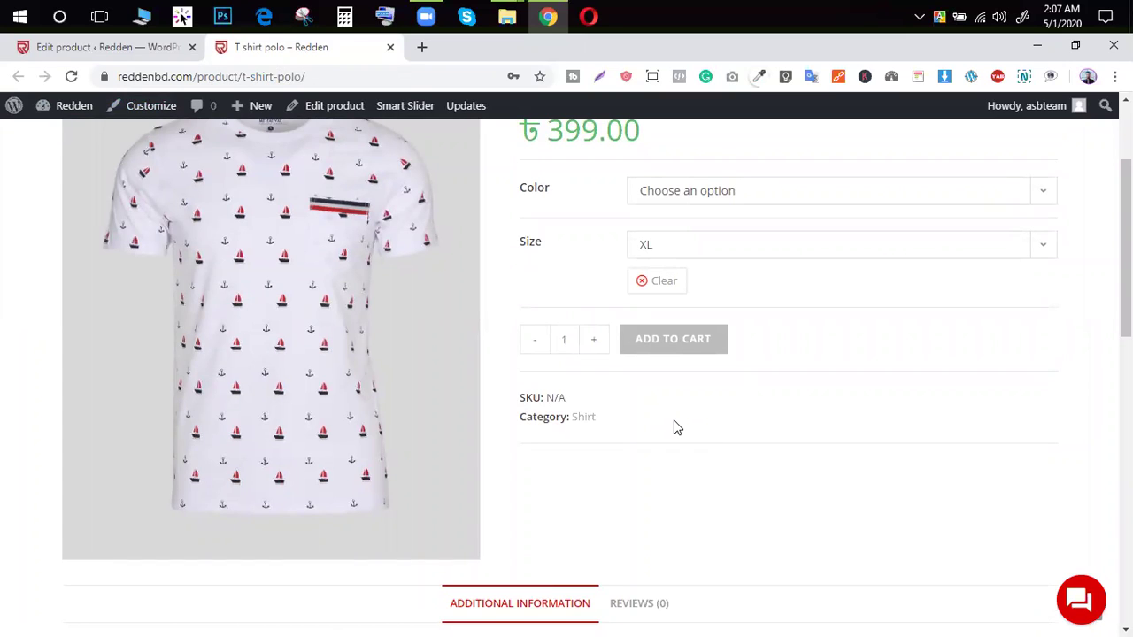
scroll(673, 416, "up", 1)
left_click(685, 278)
left_click(690, 318)
left_click(689, 329)
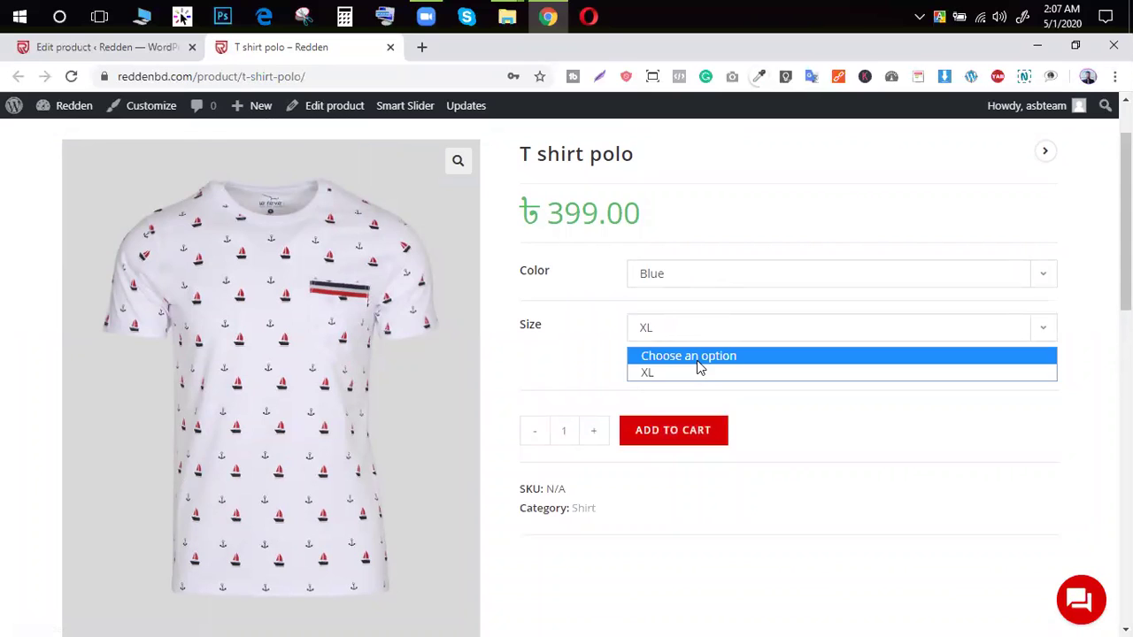
left_click(698, 373)
Reset the Color and Size choices on the store page and reselect XL as Size.
left_click(717, 280)
left_click(701, 304)
left_click(702, 327)
left_click(668, 353)
left_click(674, 328)
left_click(685, 402)
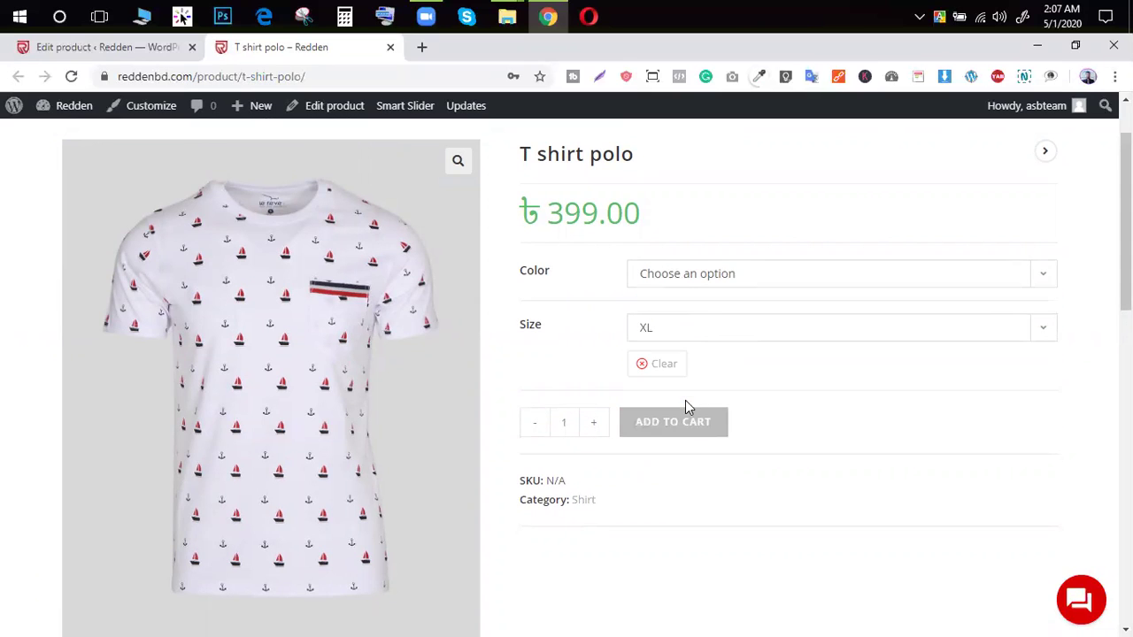
Select Blue as Color for Size XL and check the price and cart area of the store page.
scroll(703, 293, "up", 1)
left_click(702, 365)
left_click(692, 412)
left_click(698, 362)
left_click(687, 400)
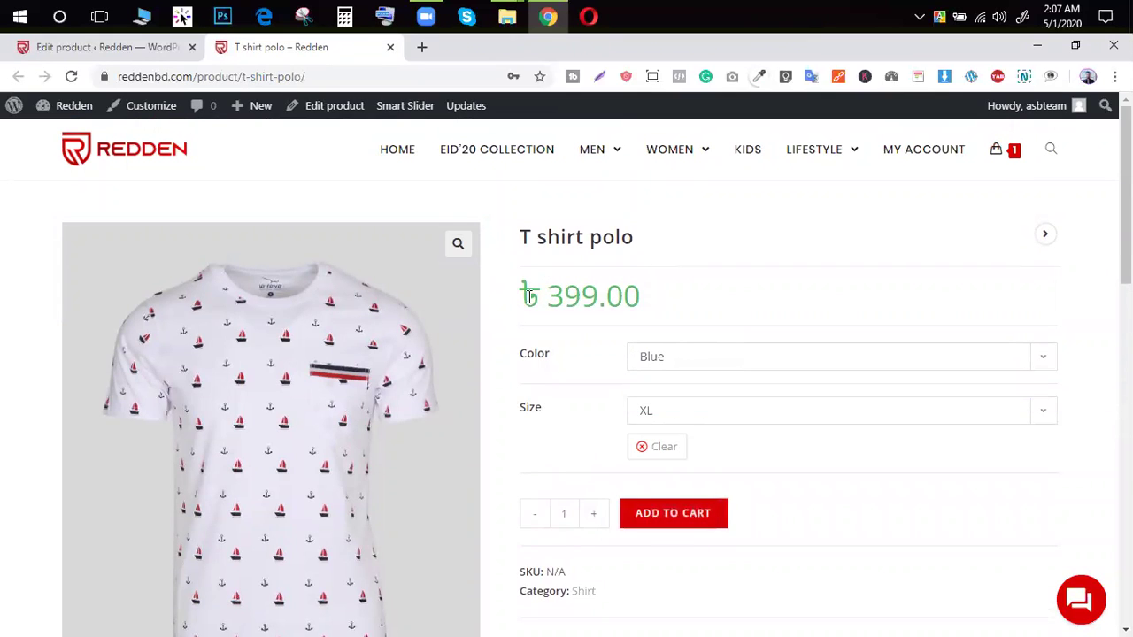
scroll(528, 303, "down", 2)
scroll(529, 305, "up", 1)
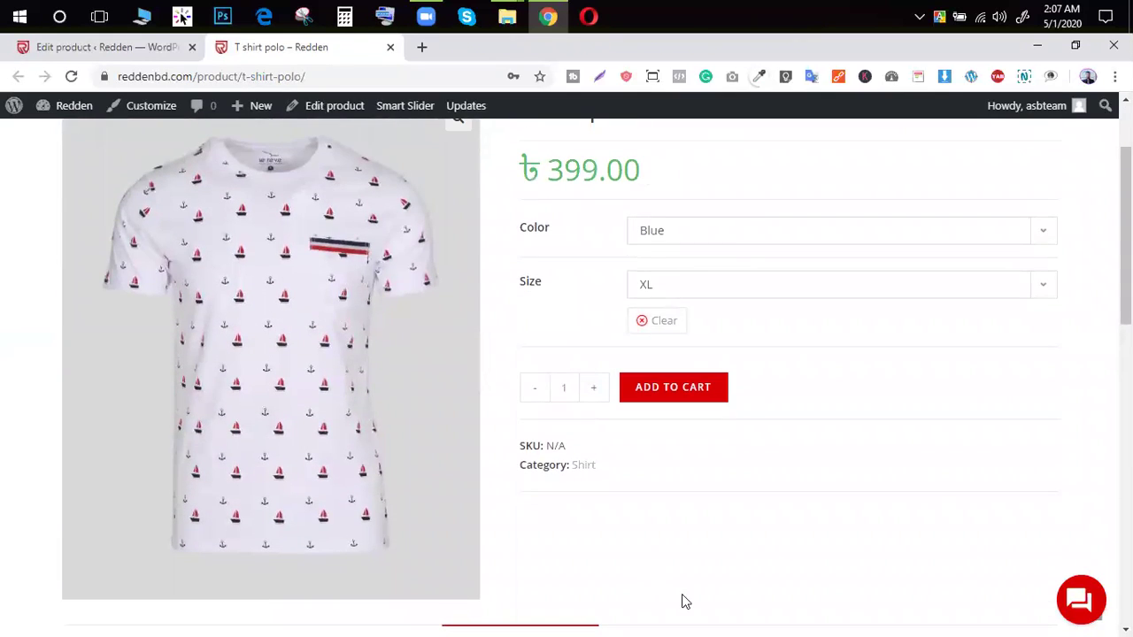